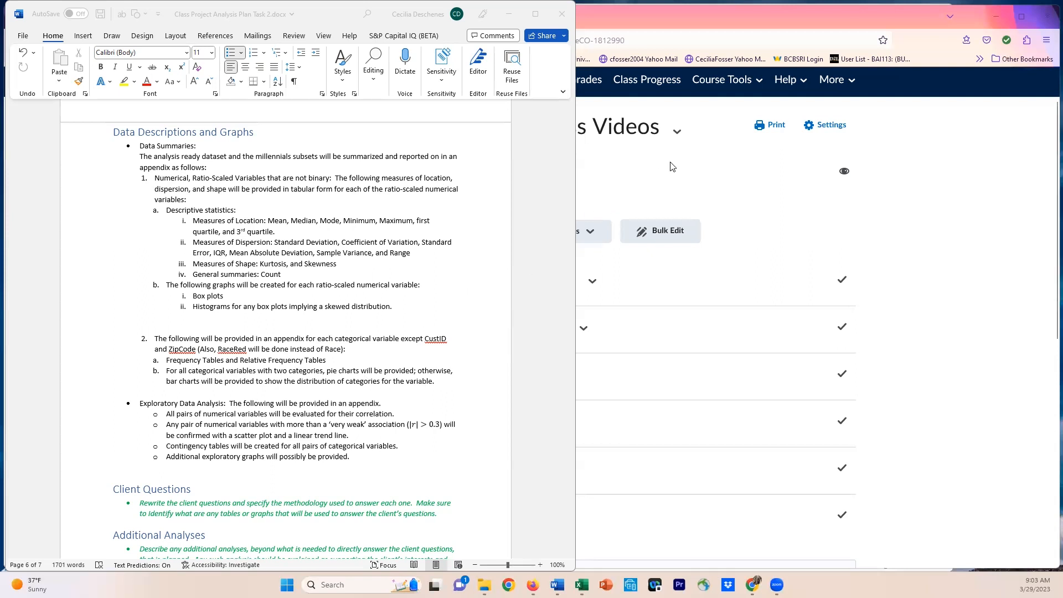
Switch to Firefox and look through the Exam 2/Task 2 Class Videos list on the course site
click(916, 128)
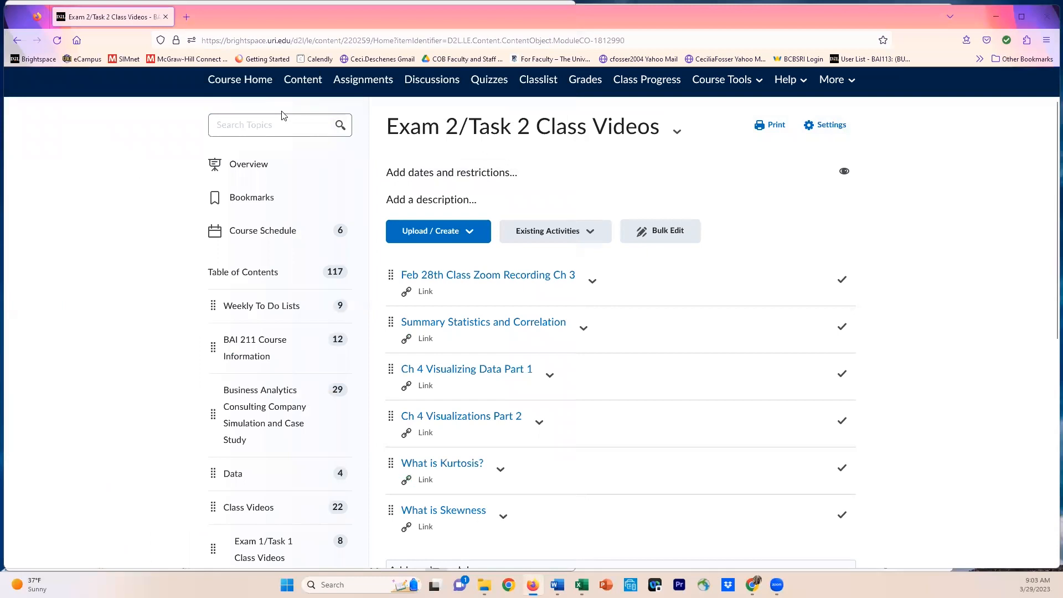
scroll(274, 219, up, 1)
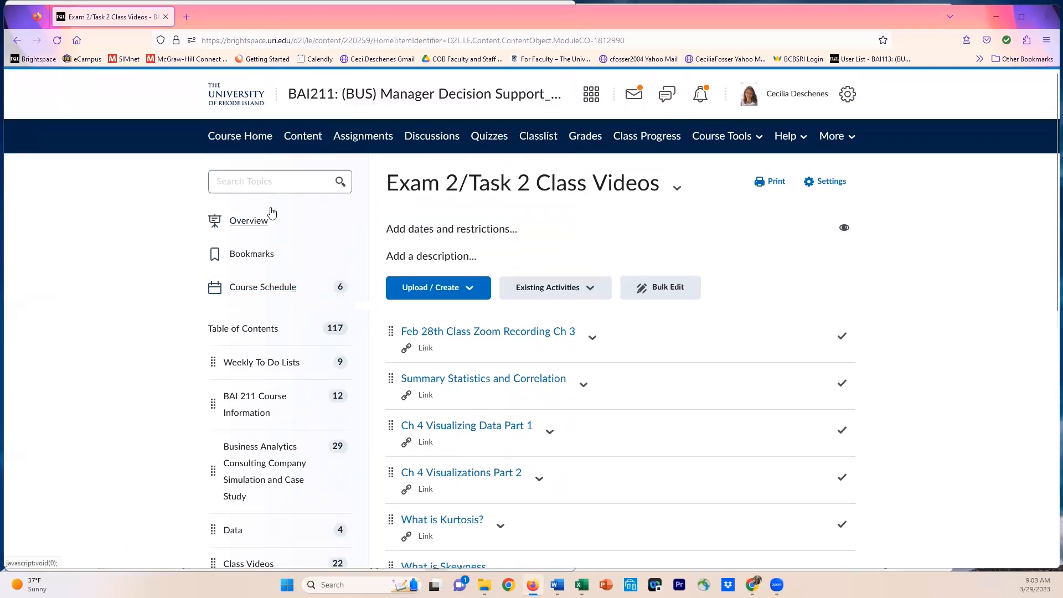
scroll(268, 273, down, 4)
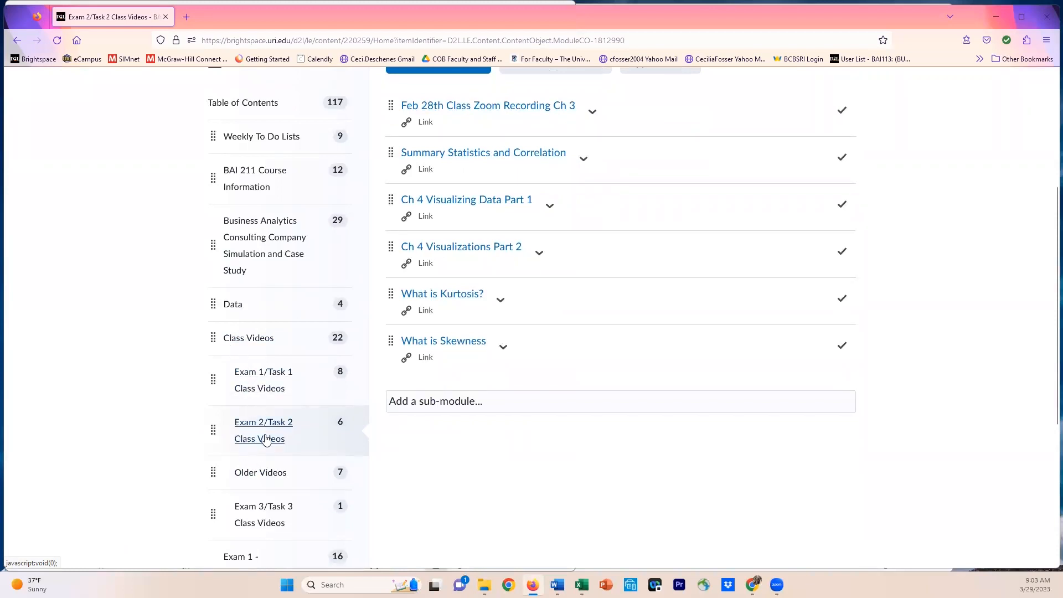
scroll(487, 444, up, 1)
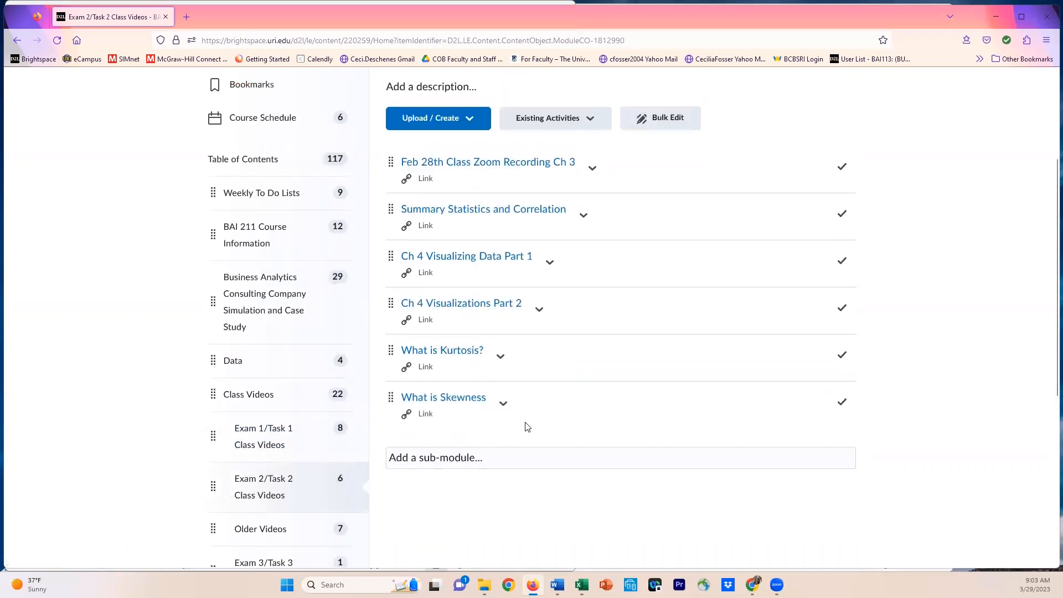
scroll(532, 421, up, 2)
scroll(521, 366, down, 1)
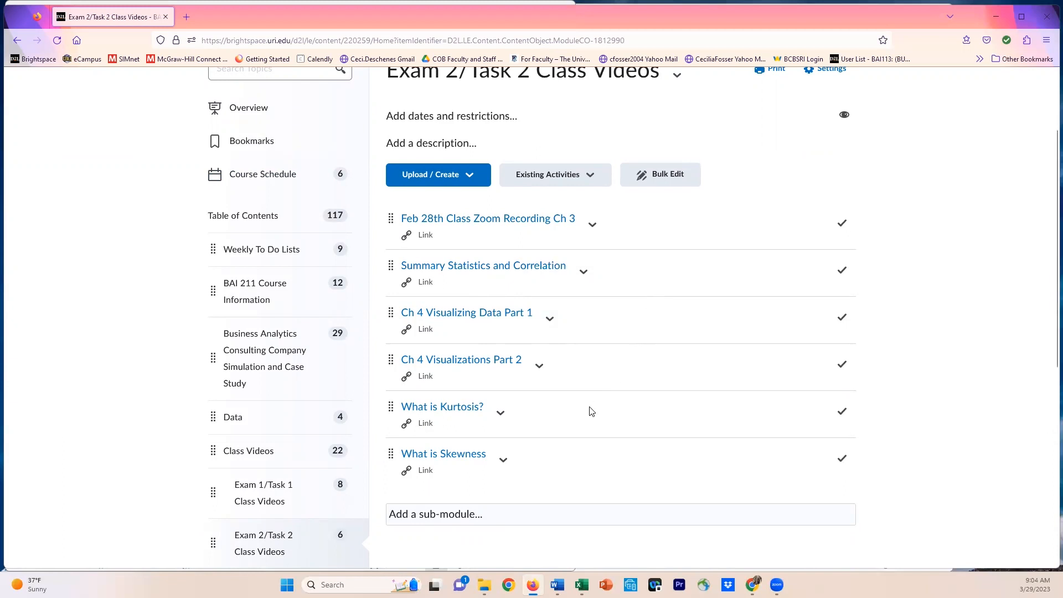
Return to the Word analysis plan and examine which datasets, descriptive statistics and graphs Data Summaries requires for the ratio-scaled numerical variables
click(557, 585)
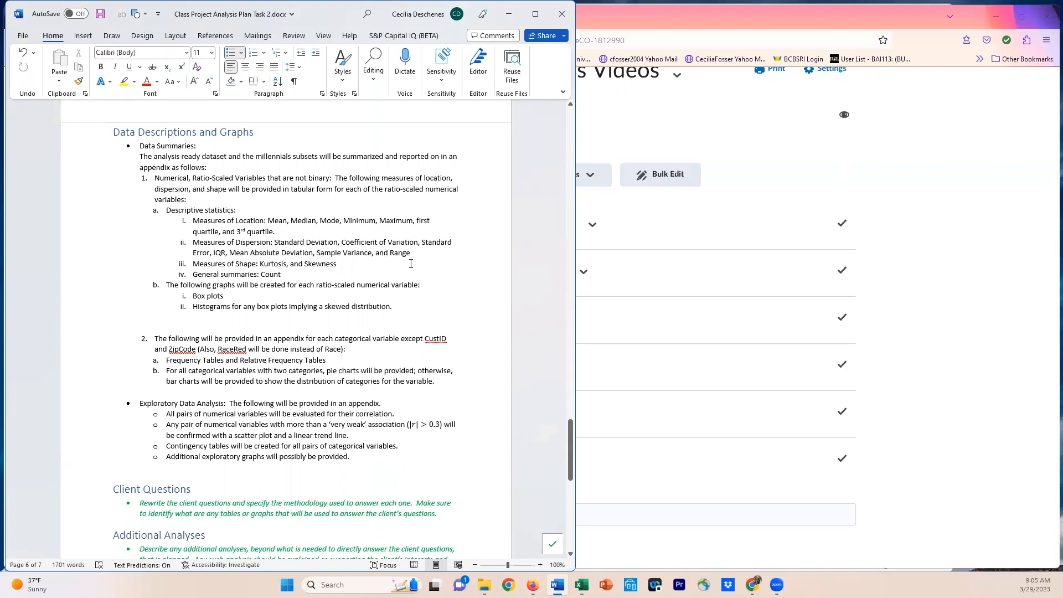
drag(154, 158, 227, 158)
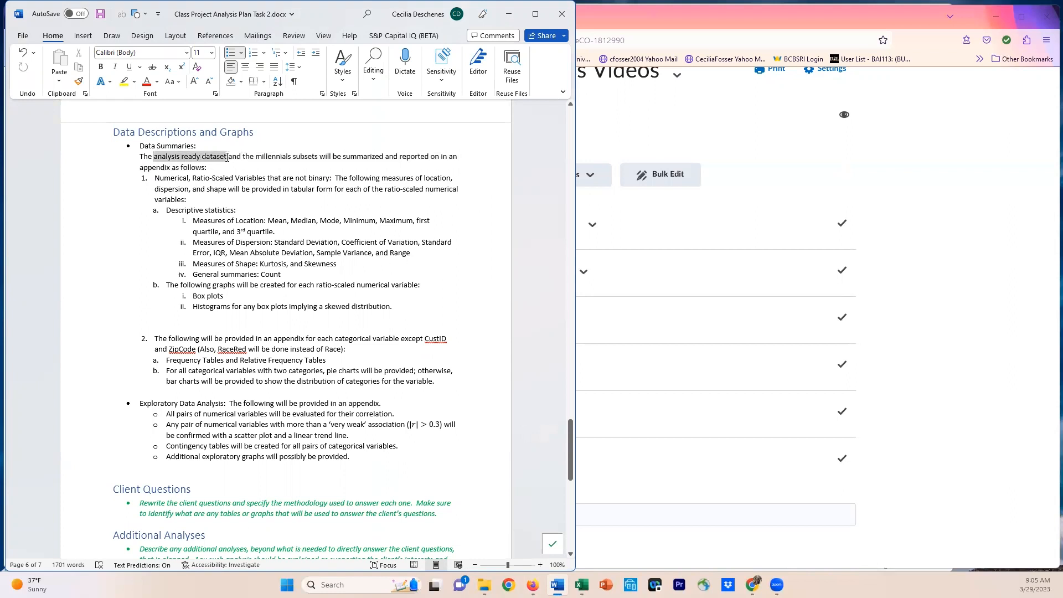
click(253, 202)
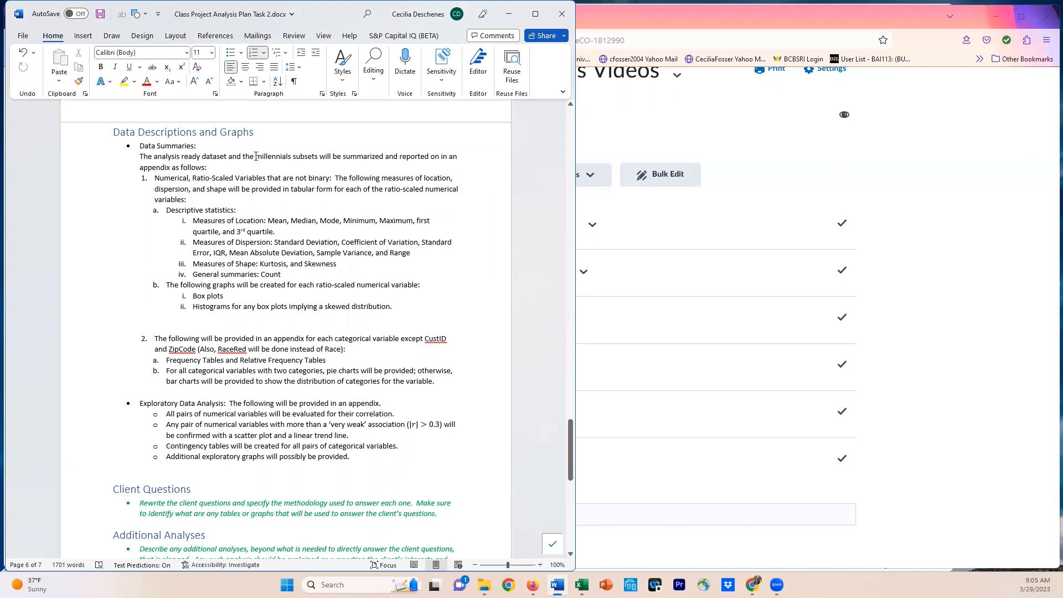
drag(255, 157, 293, 157)
click(308, 195)
drag(151, 157, 285, 161)
click(260, 158)
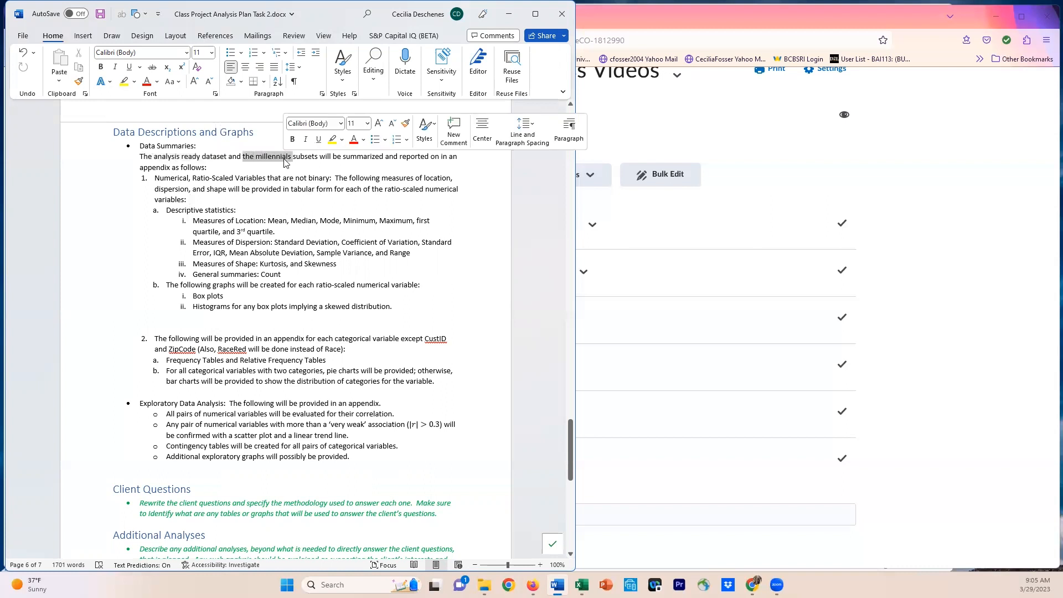
click(322, 242)
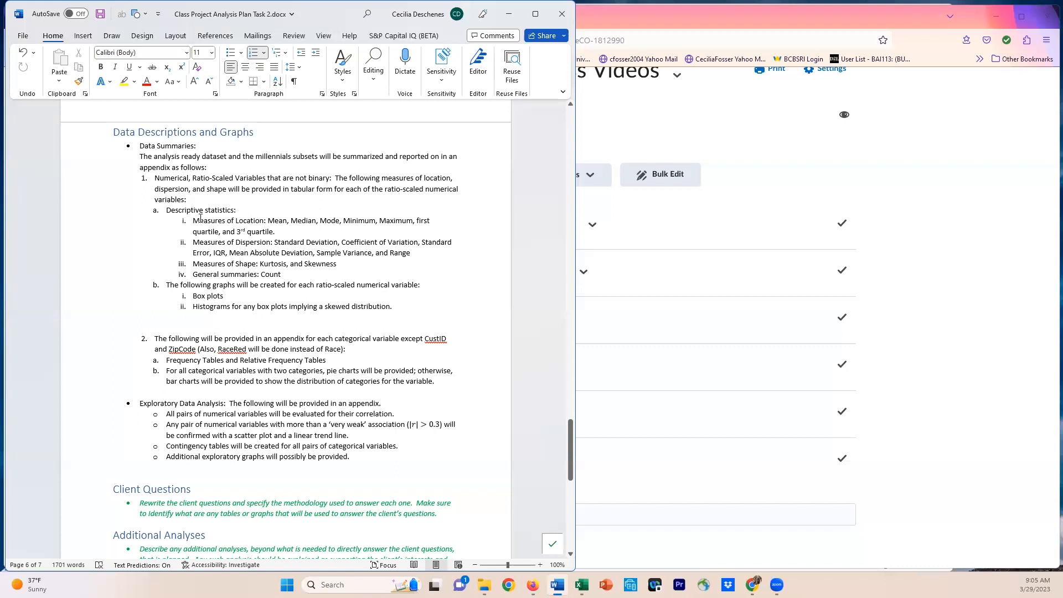
drag(172, 287, 421, 308)
click(348, 271)
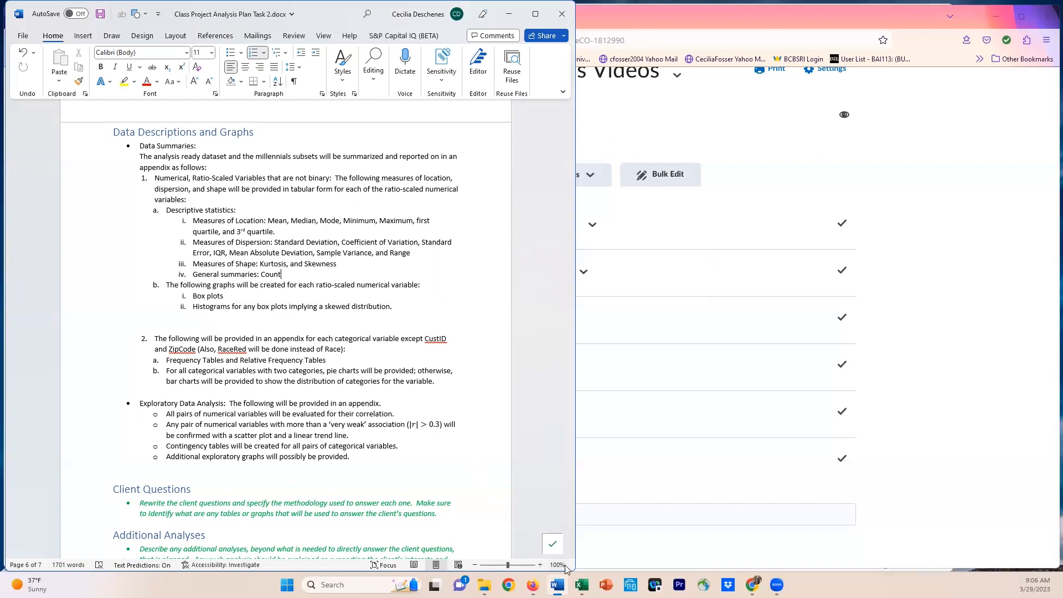
Switch to the Excel workbook and show all entries of the Categorical/Numerical column on the Variables complete sheet
key(alt+Tab)
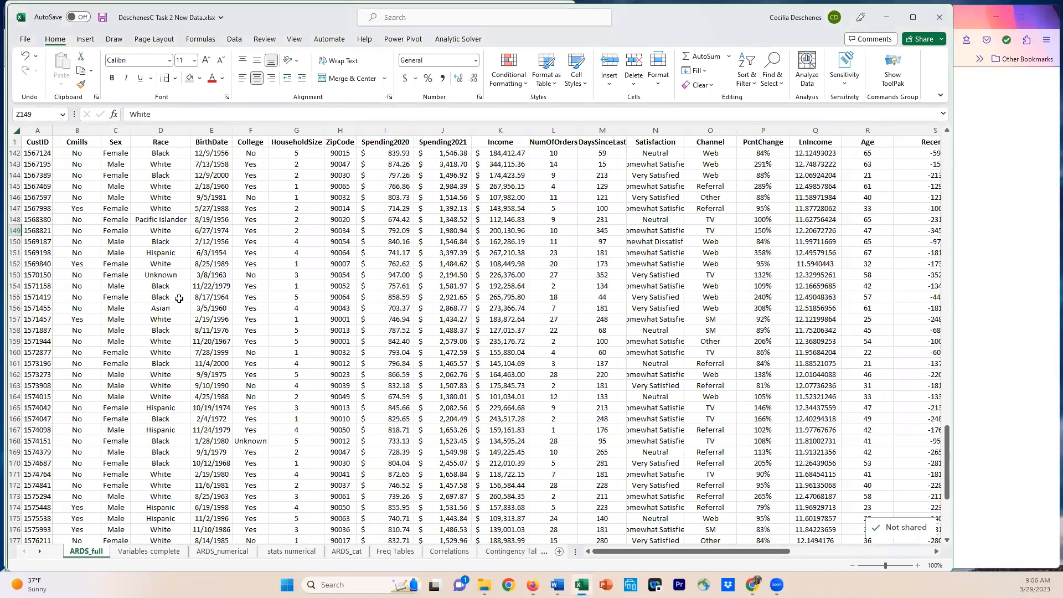
click(148, 552)
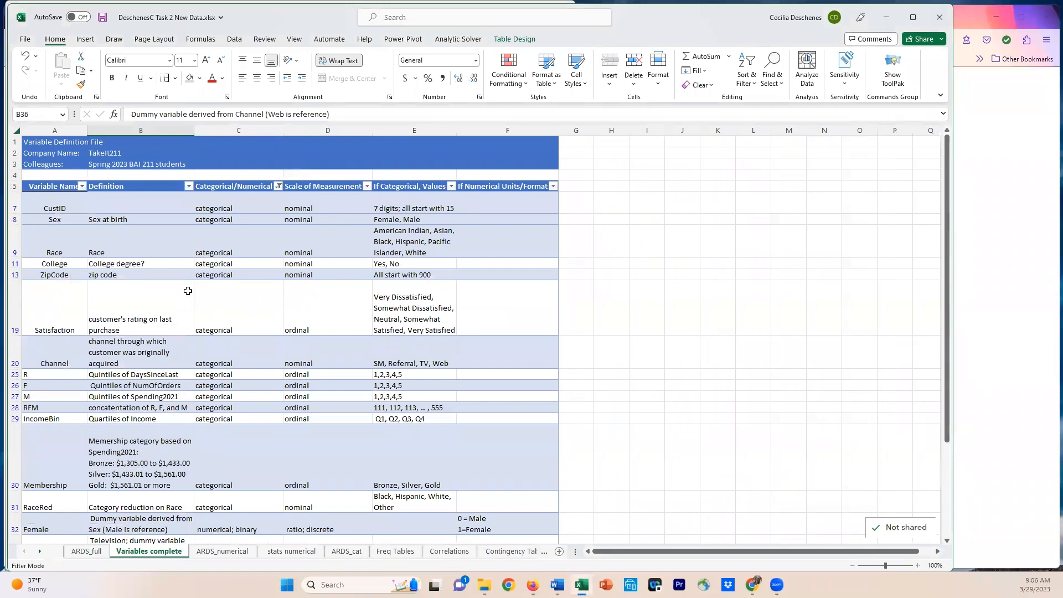
scroll(181, 281, down, 1)
scroll(199, 259, up, 1)
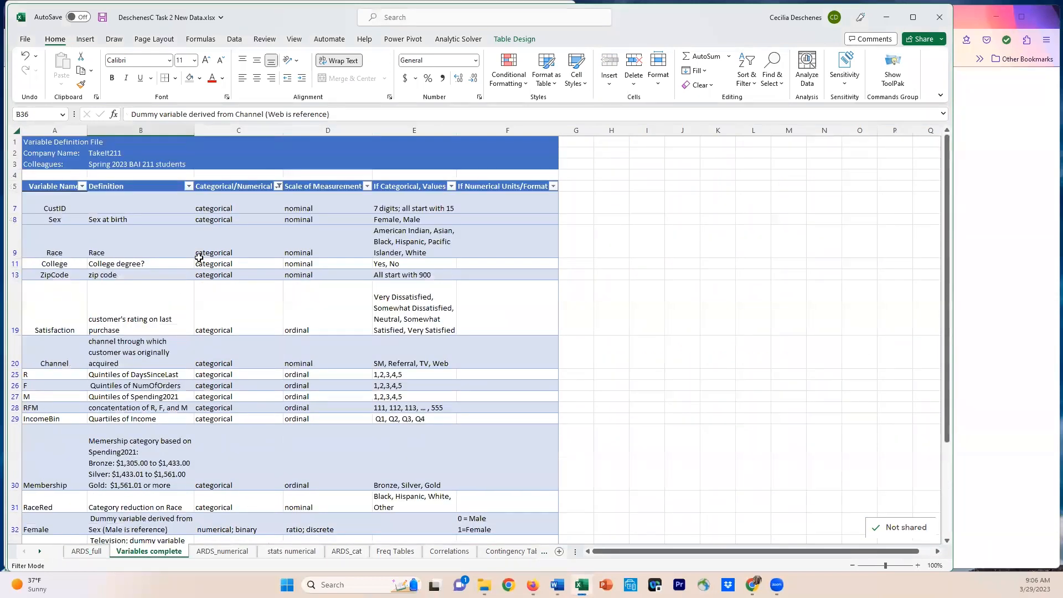
click(277, 185)
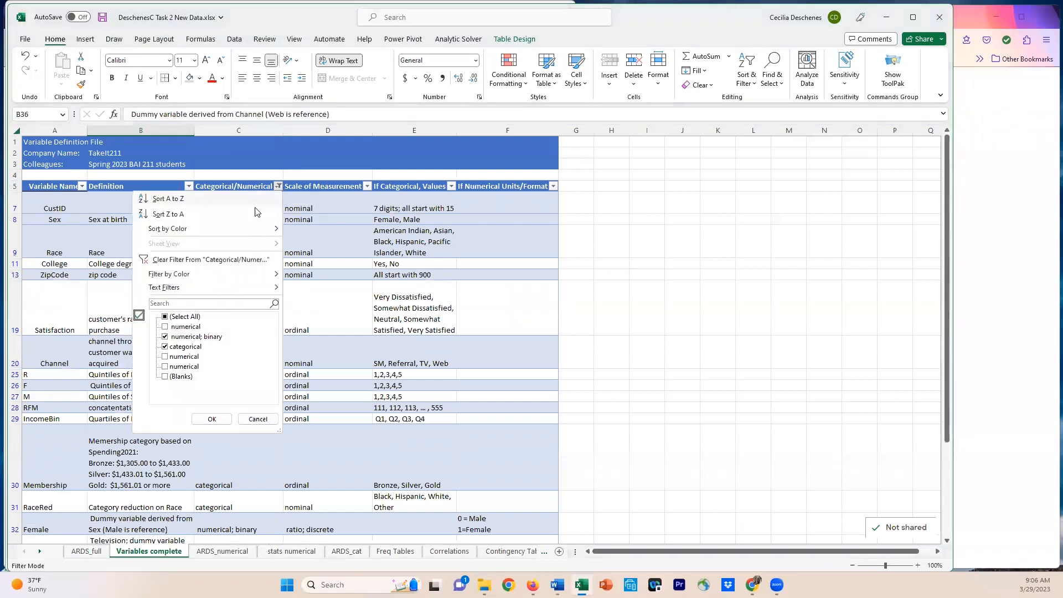
click(165, 318)
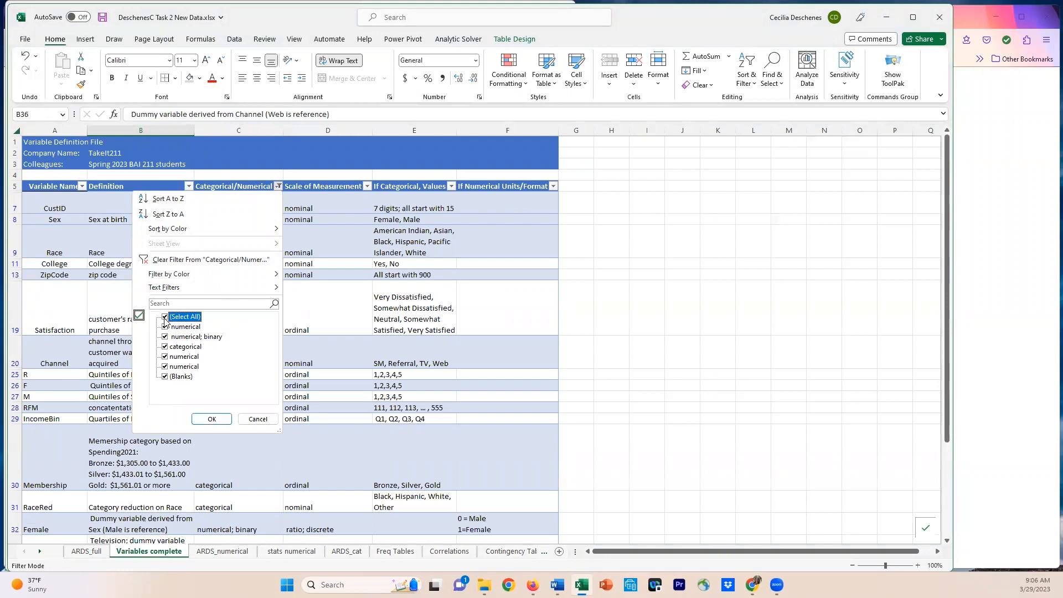
click(206, 418)
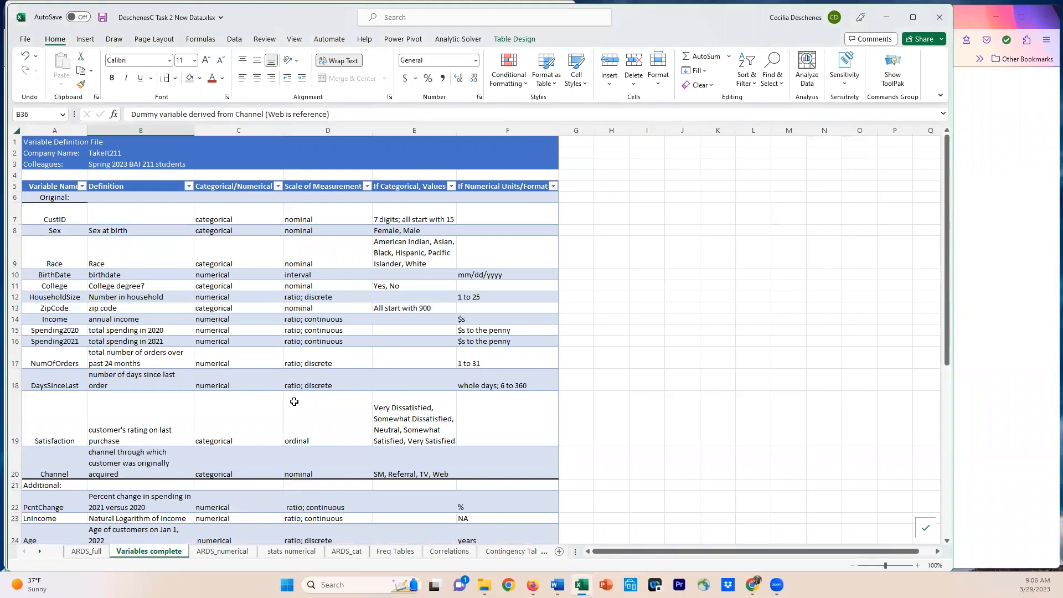
Review the full variable list and filter the Categorical/Numerical column to the three numerical entries, excluding binary, categorical and blank ones
scroll(294, 402, down, 6)
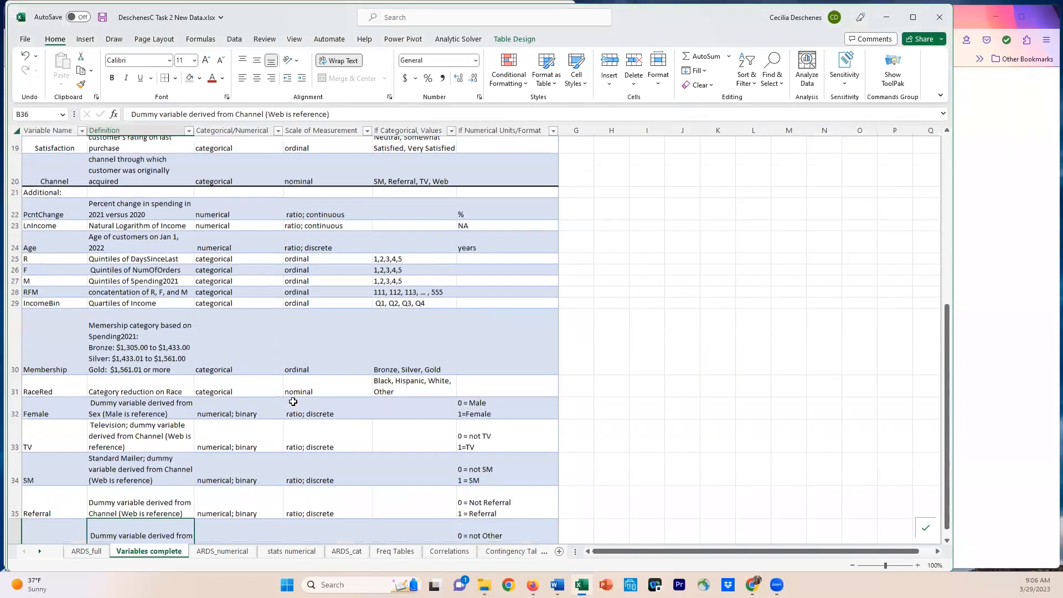
scroll(293, 402, down, 2)
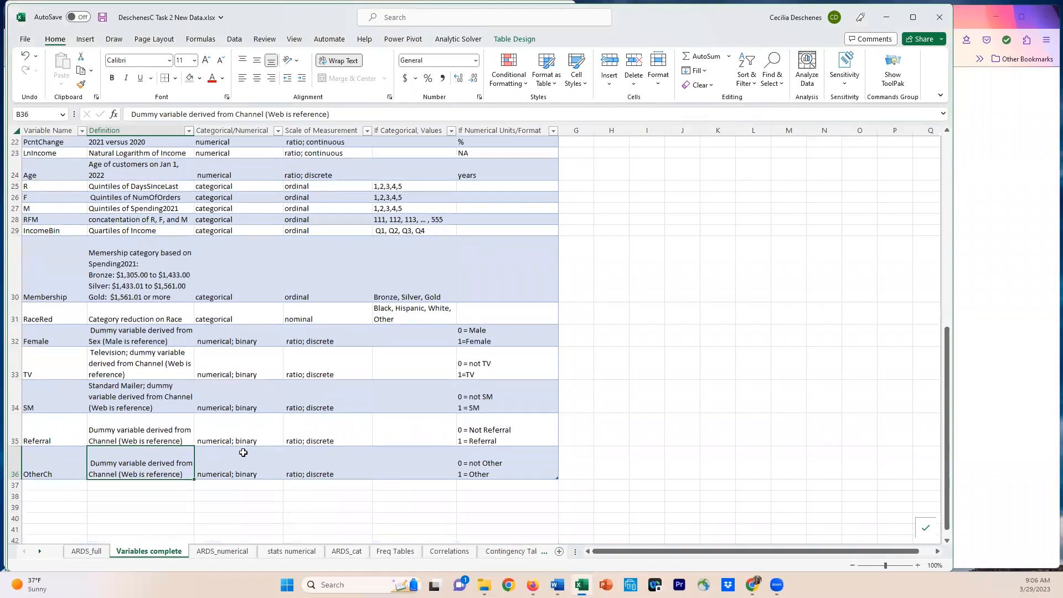
scroll(250, 476, up, 2)
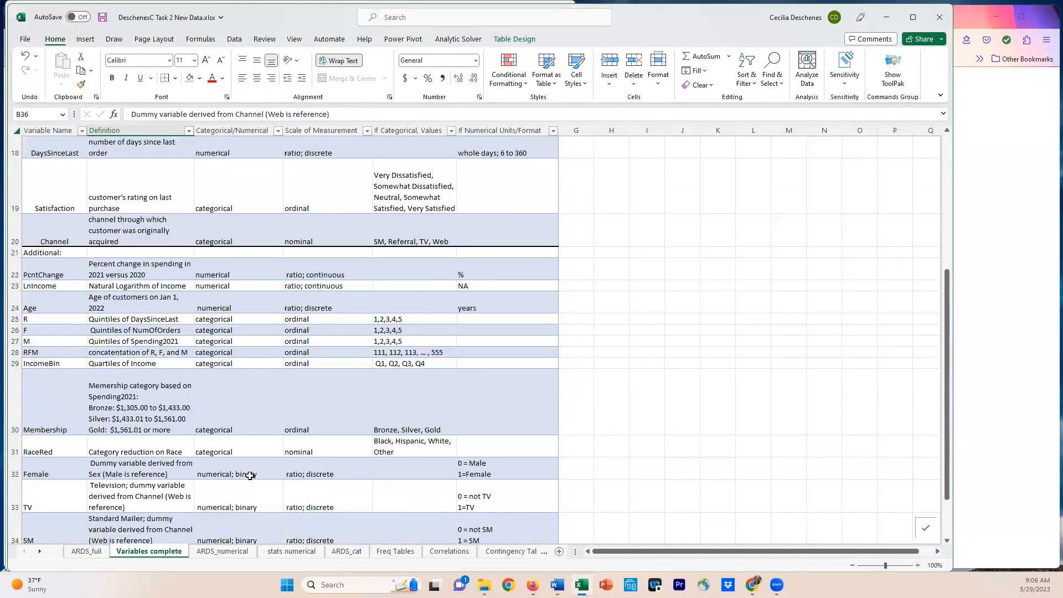
scroll(252, 474, up, 6)
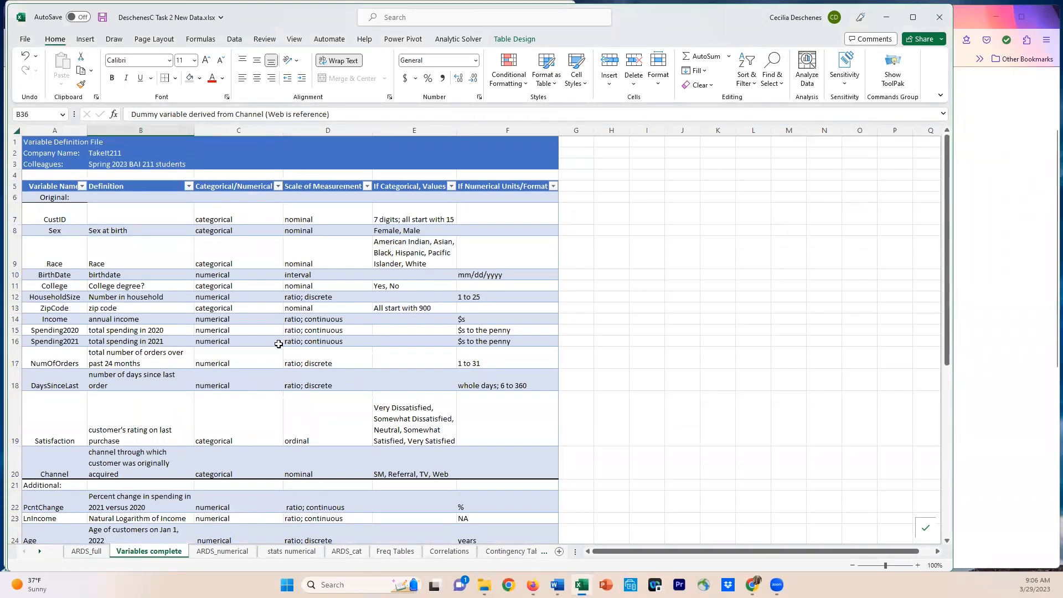
click(278, 187)
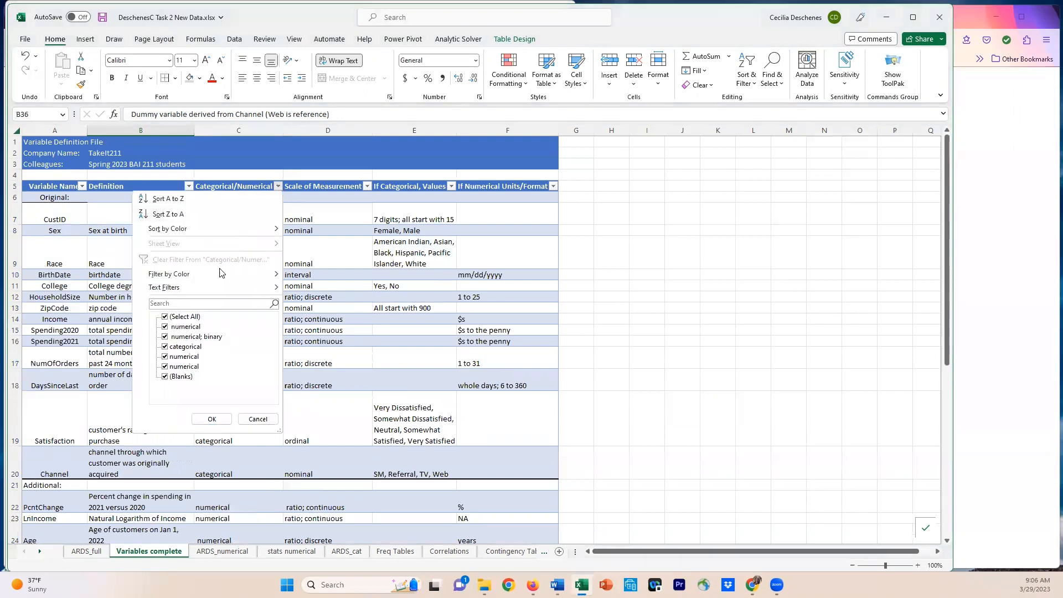
click(165, 317)
click(165, 327)
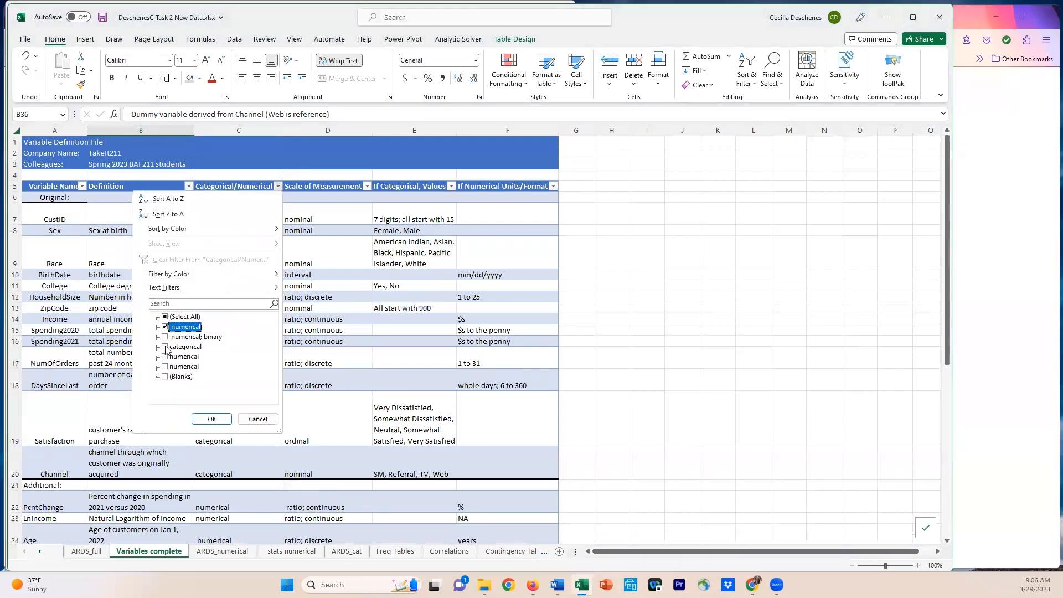
click(165, 357)
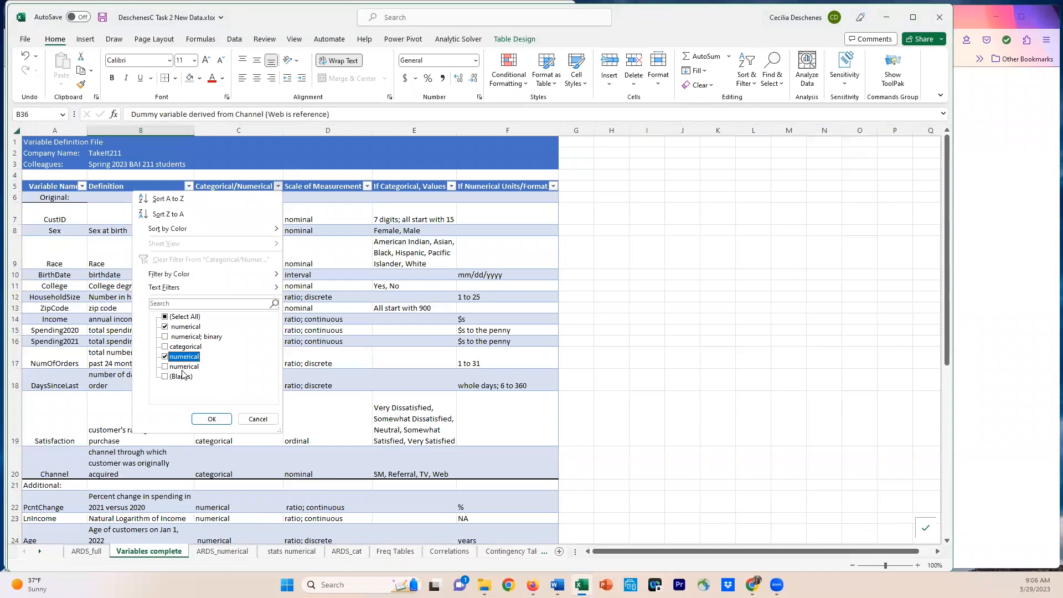
click(165, 368)
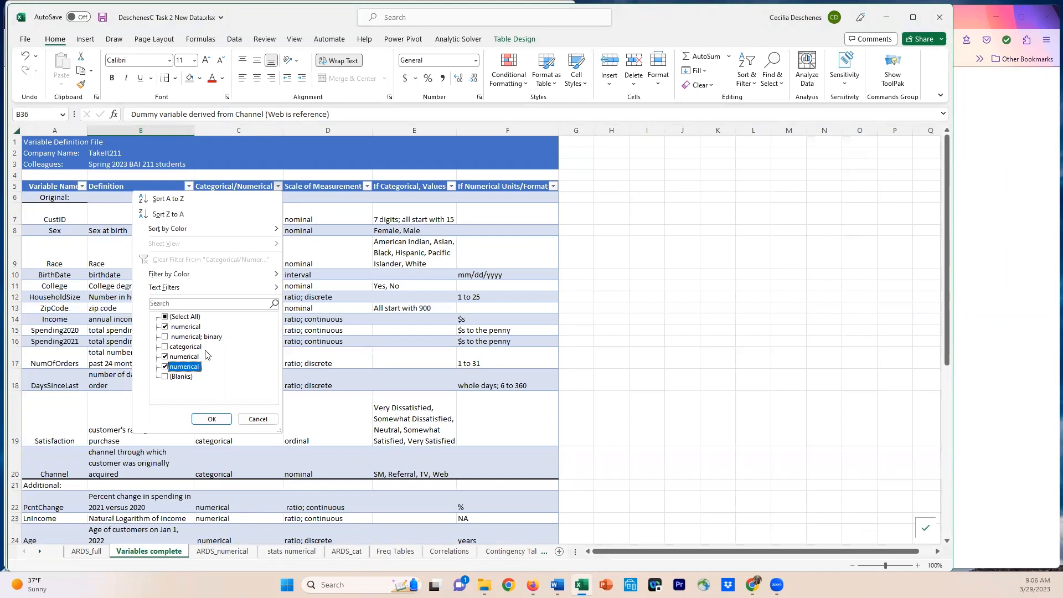
click(205, 420)
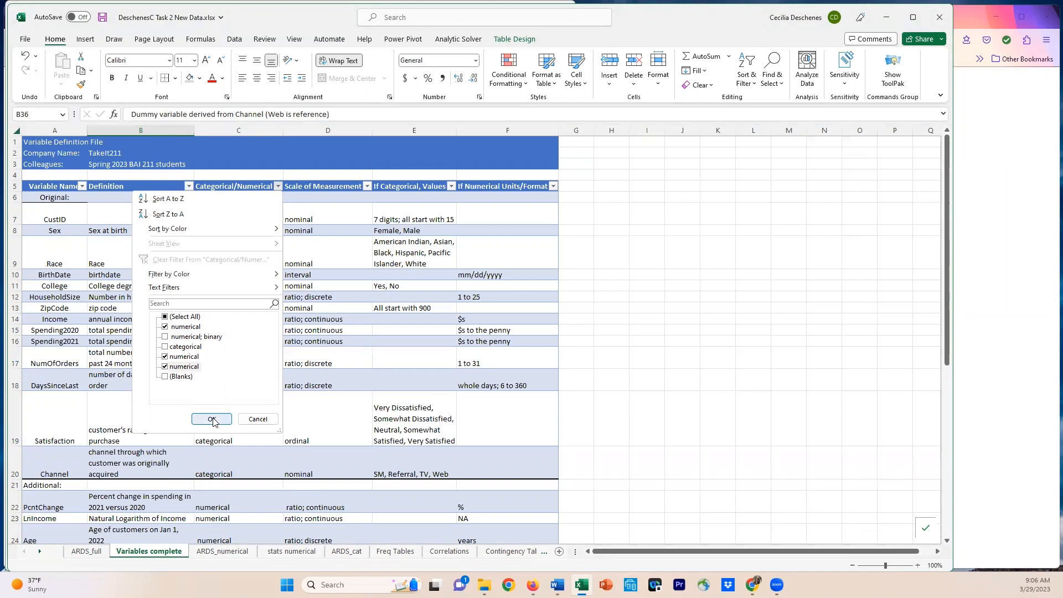
click(213, 420)
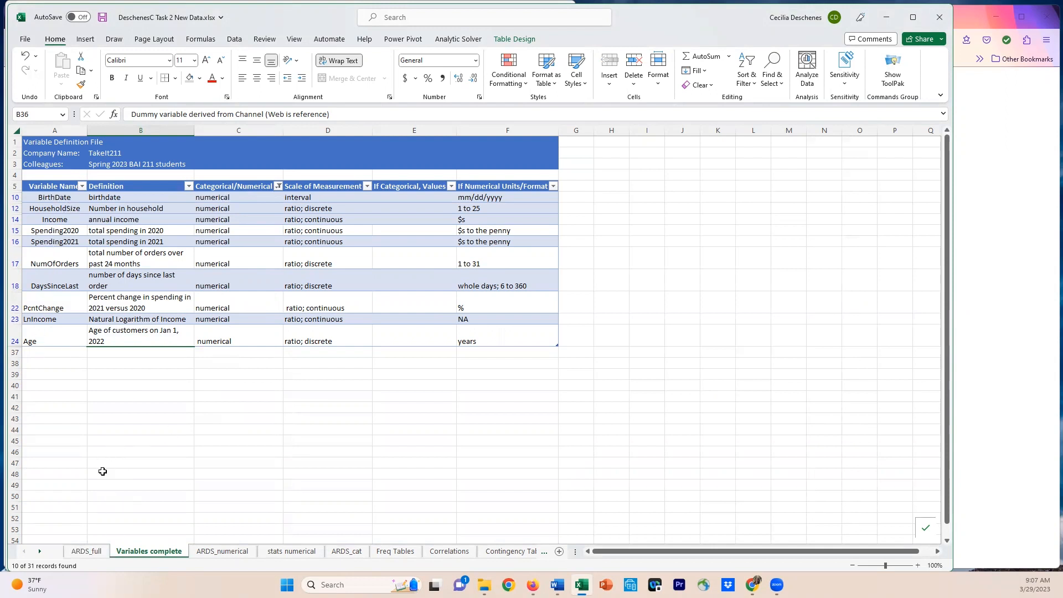
View the ARDS_full sheet, widen the workbook window, and bring up the ARDS_numerical sheet
click(96, 554)
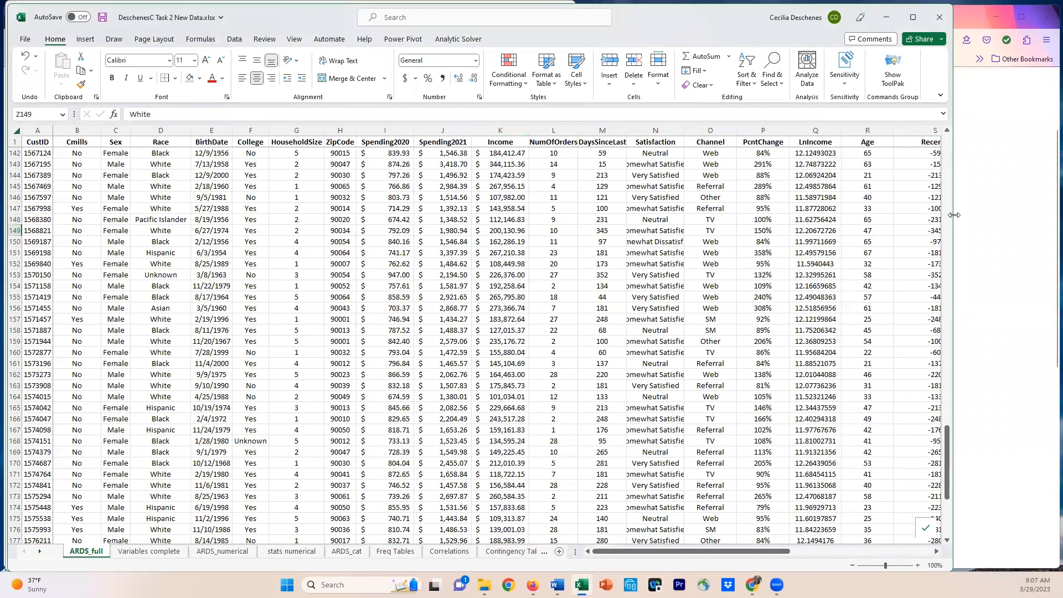
drag(954, 215, 1019, 214)
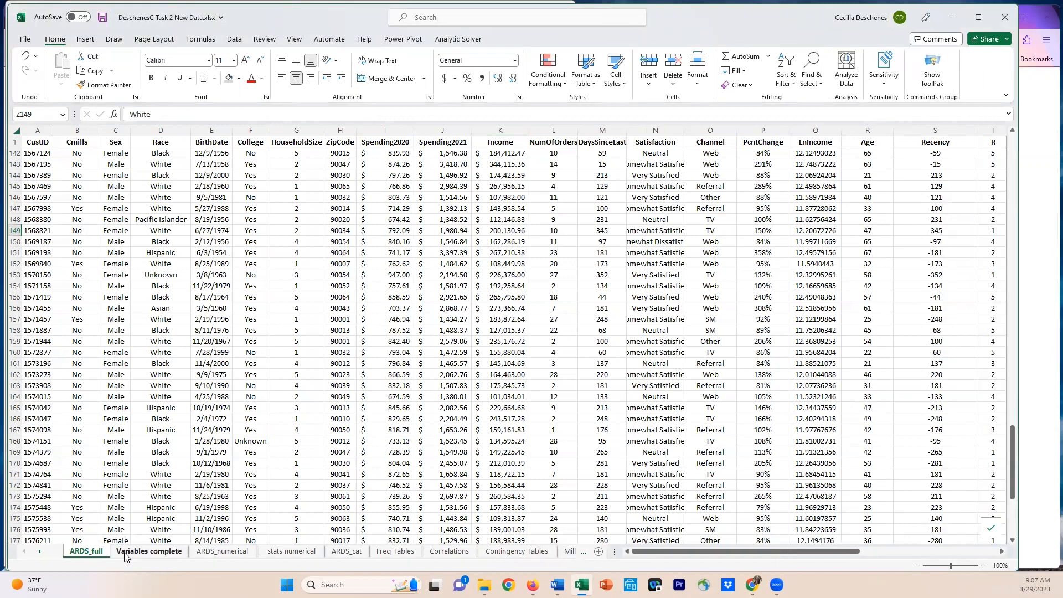
click(216, 552)
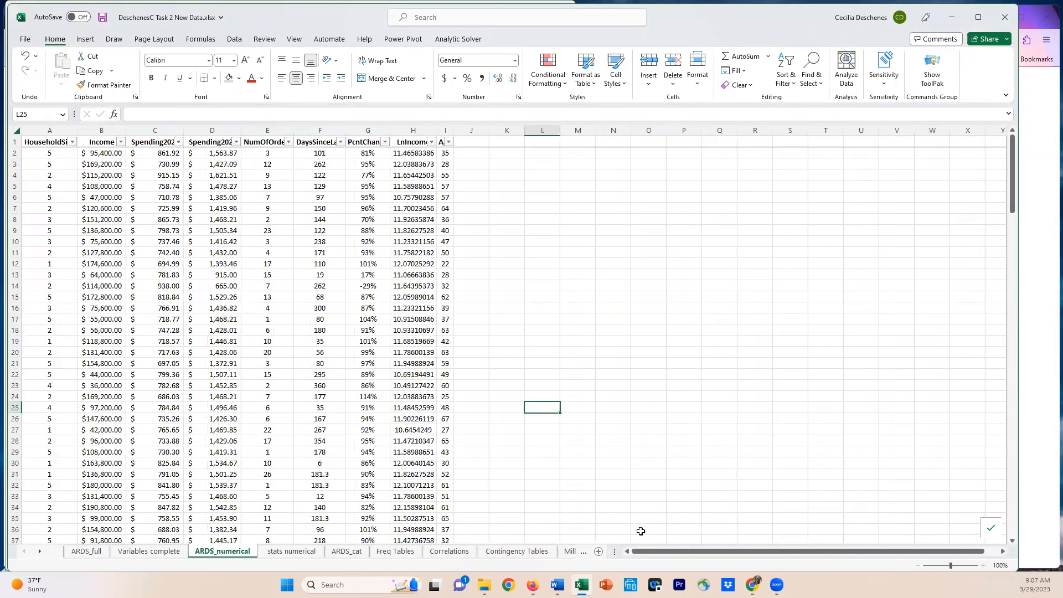
drag(635, 553, 635, 553)
mouse_move(583, 579)
Open the stats numerical sheet and place the Word analysis plan beside its row labels to compare the listed measures
click(294, 552)
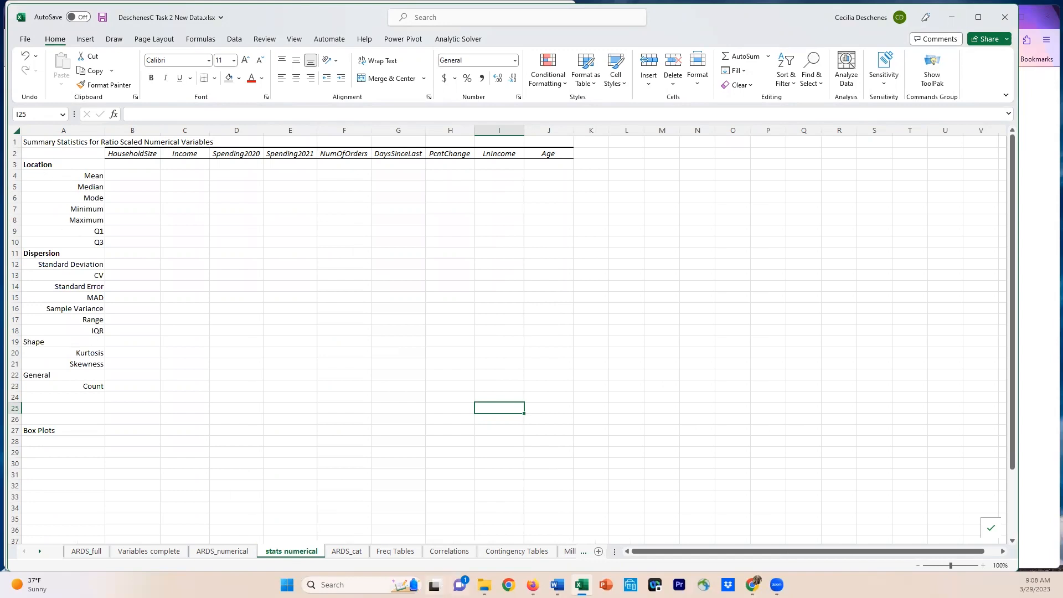
click(557, 585)
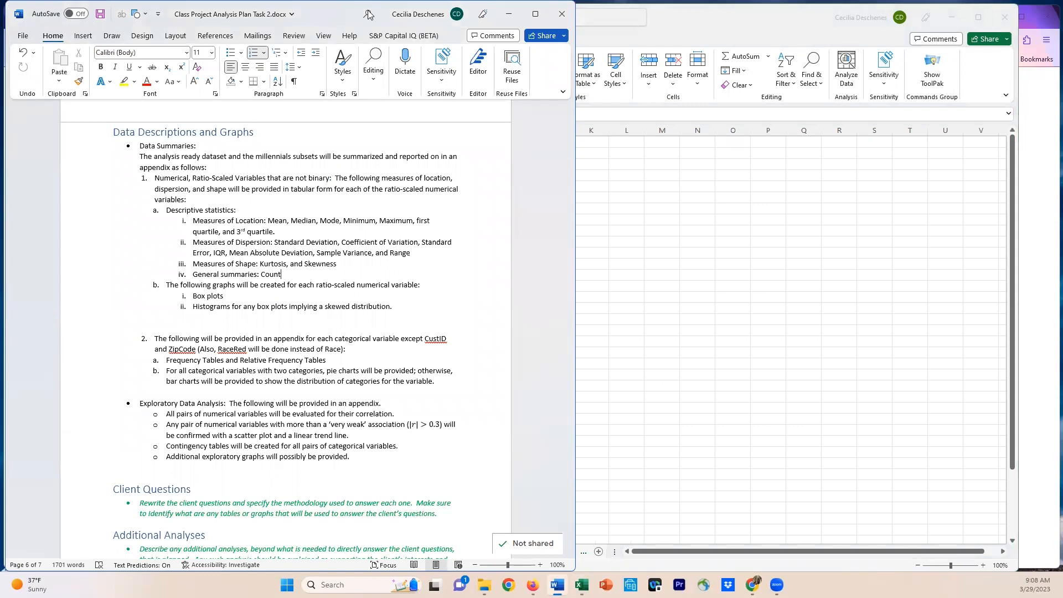
drag(369, 14, 631, 22)
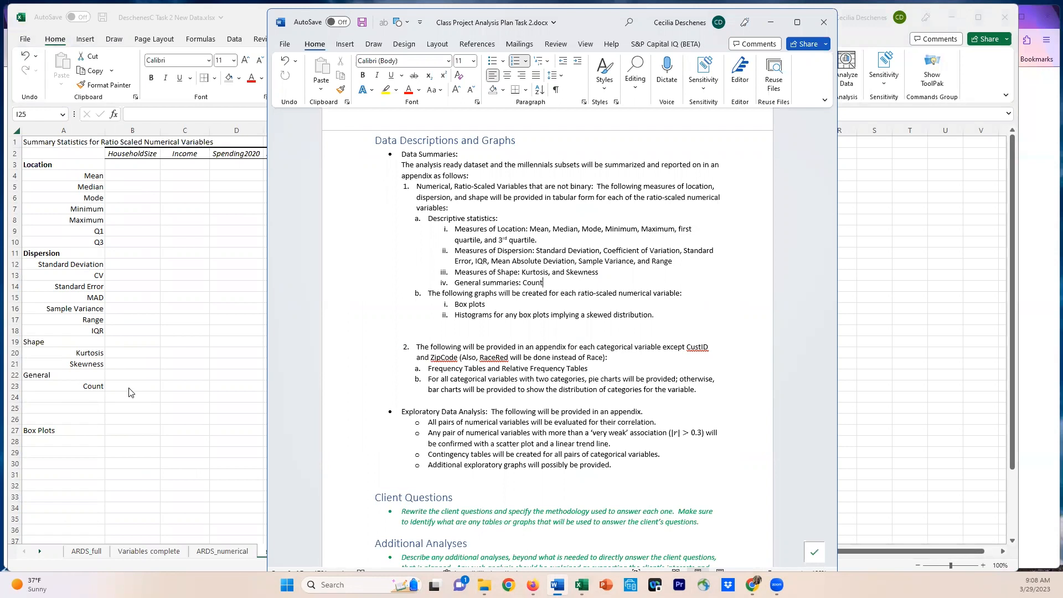
Return to the stats numerical sheet and select the Income cell in the Count row
key(alt+Tab)
click(101, 387)
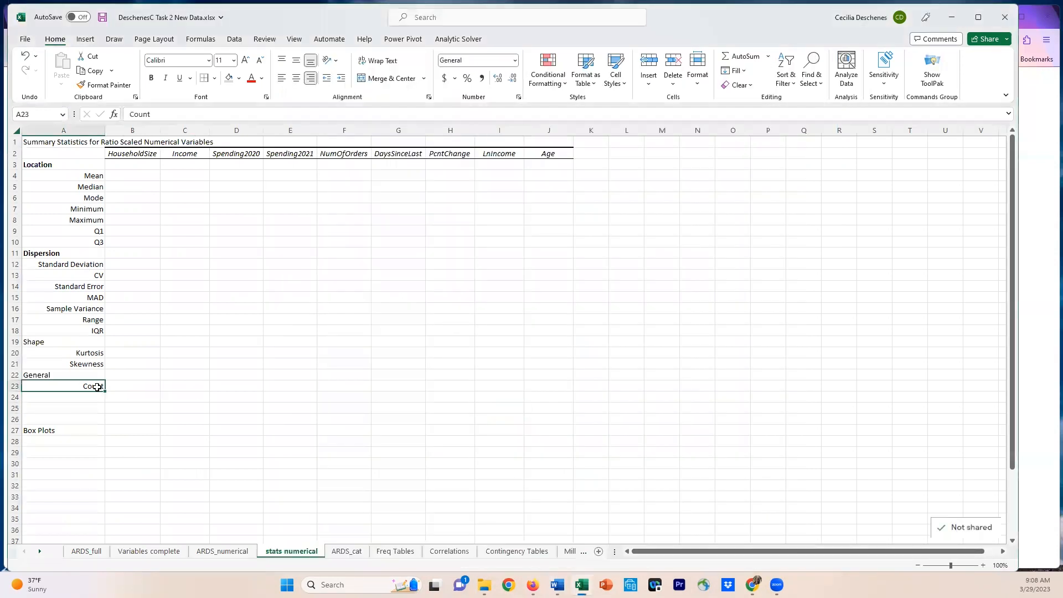
click(131, 389)
click(183, 386)
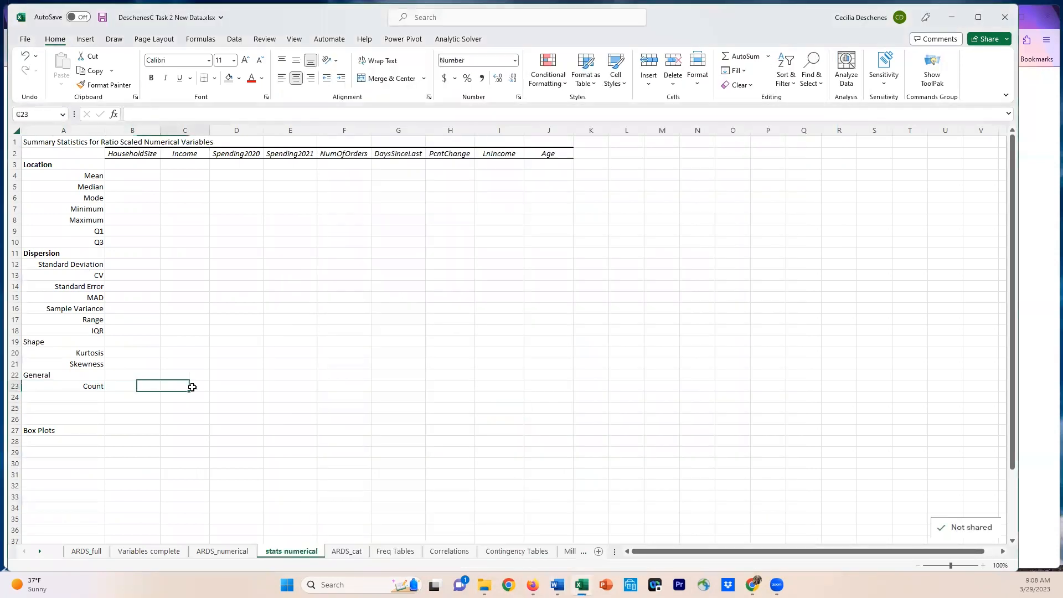
Select the HouseholdSize cell in the Mean row, view the Descriptive Statistics options in Data Analysis, and dismiss them without running an analysis
click(154, 389)
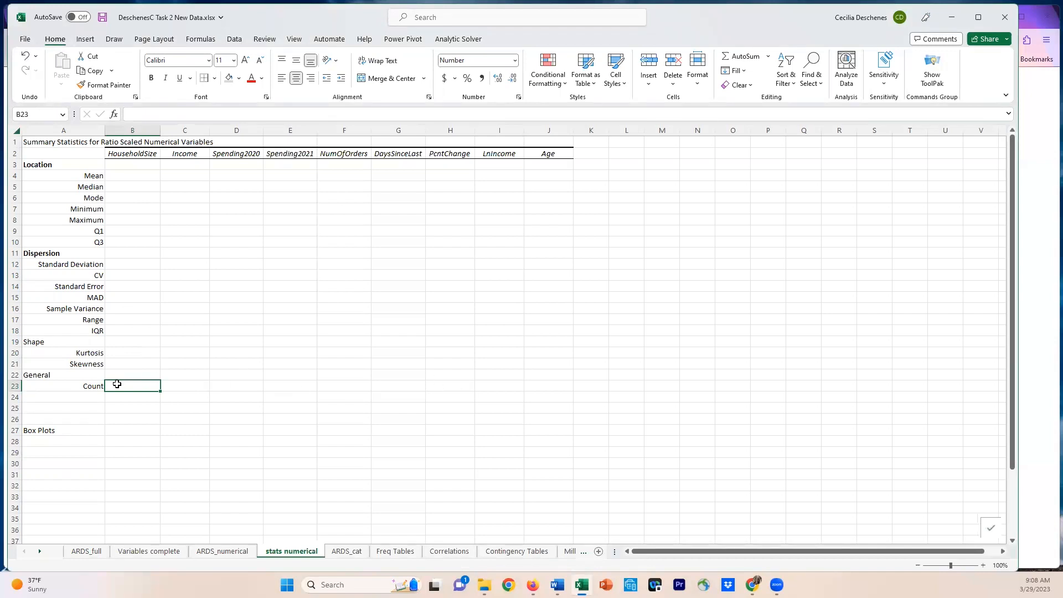
click(124, 177)
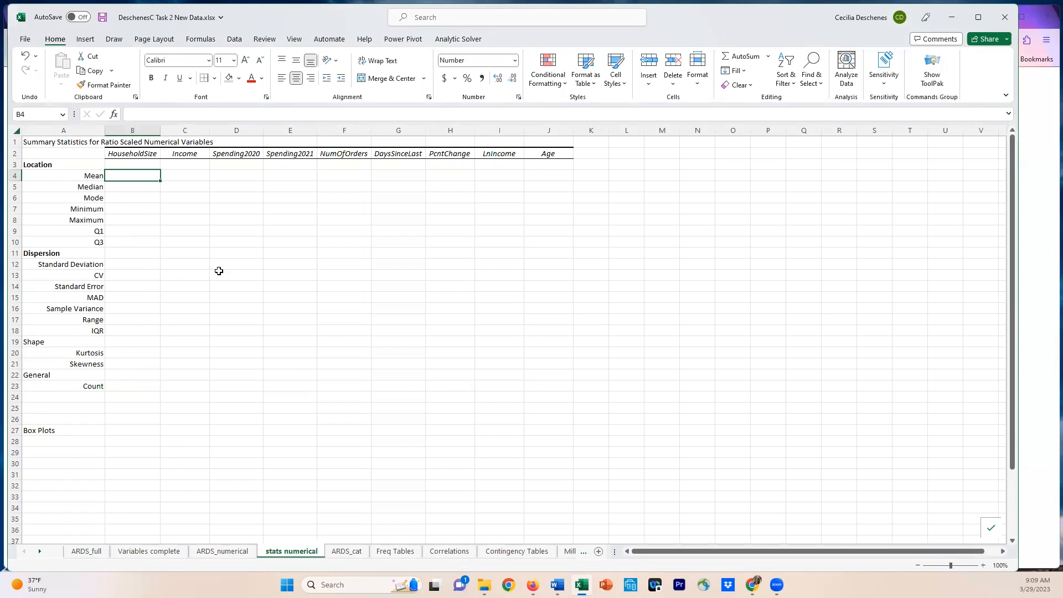
click(234, 39)
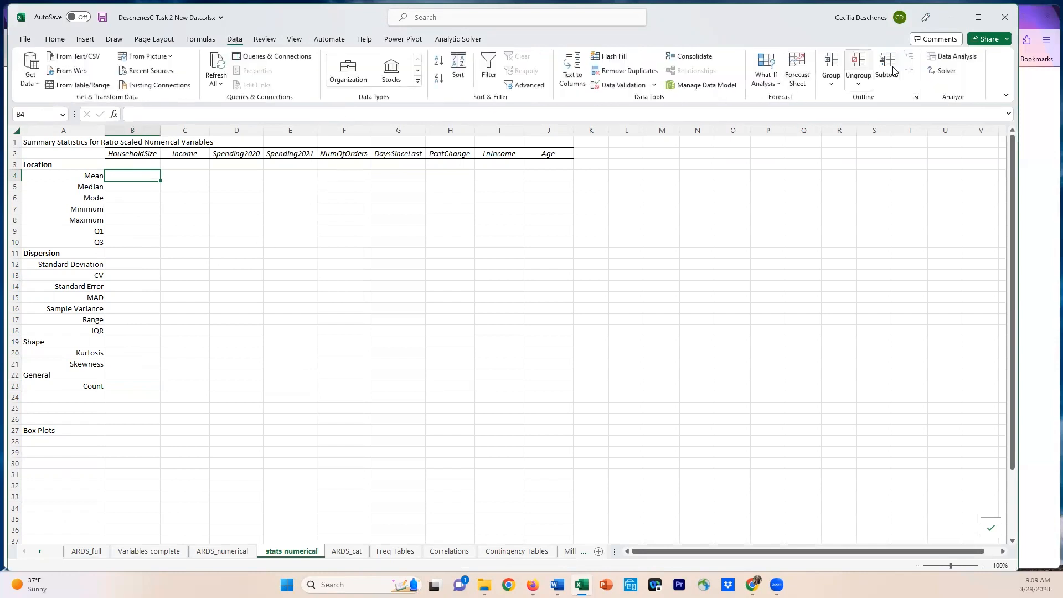
click(954, 58)
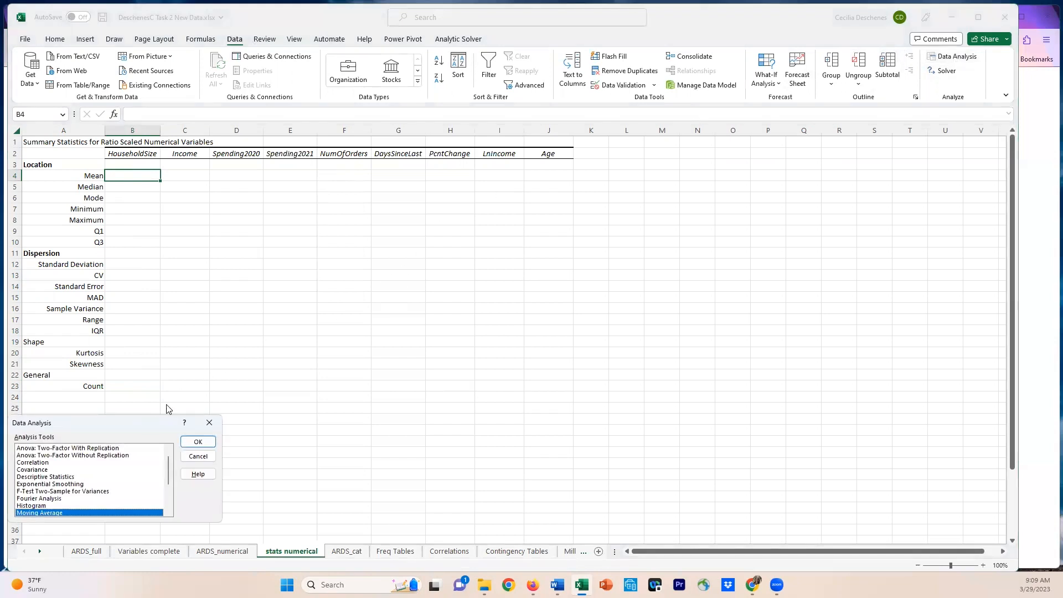
drag(166, 423, 363, 308)
click(261, 354)
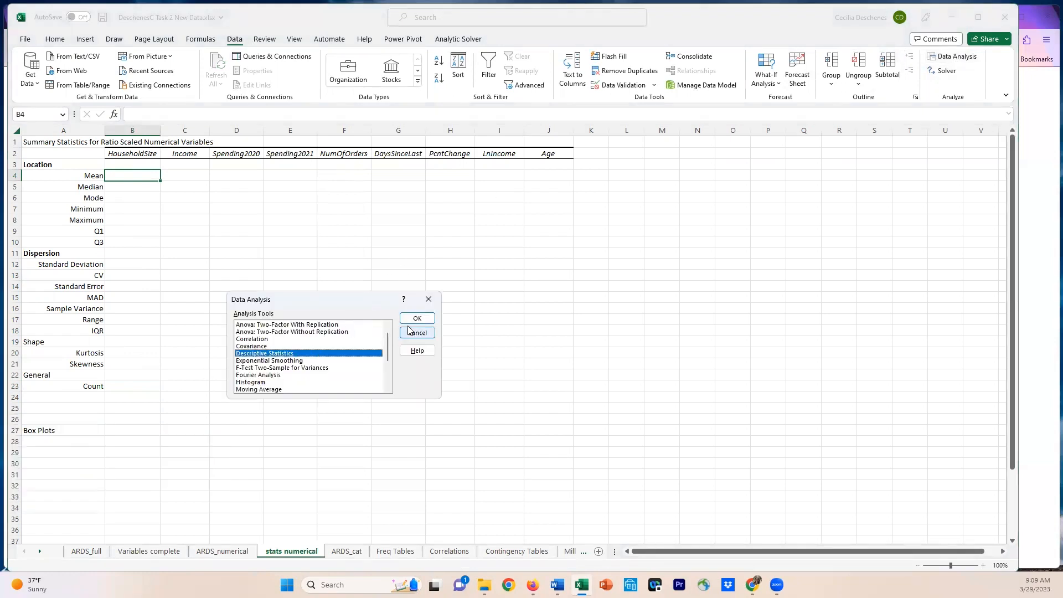
click(419, 320)
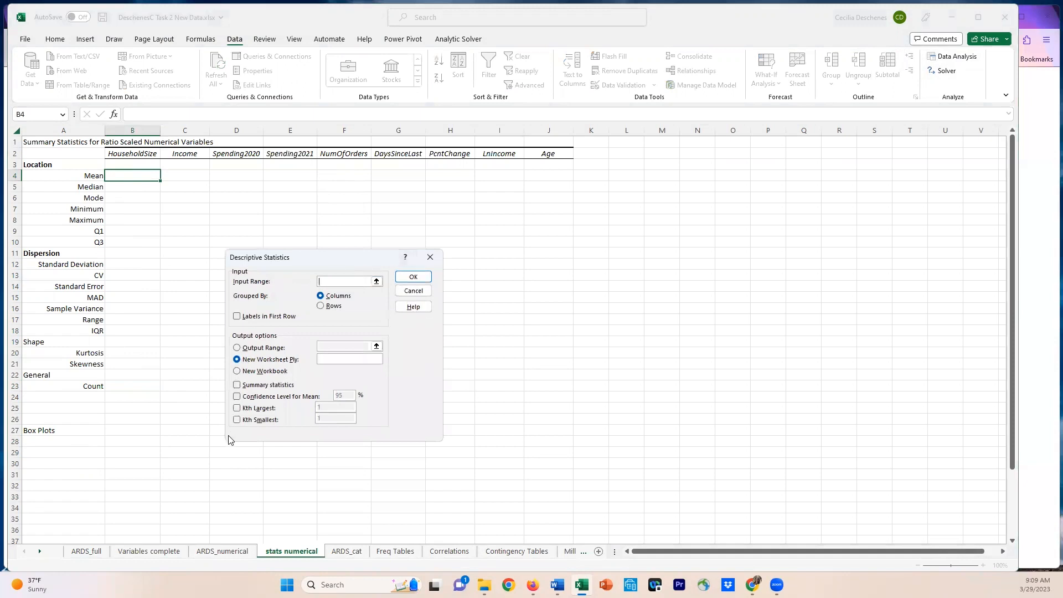
click(430, 257)
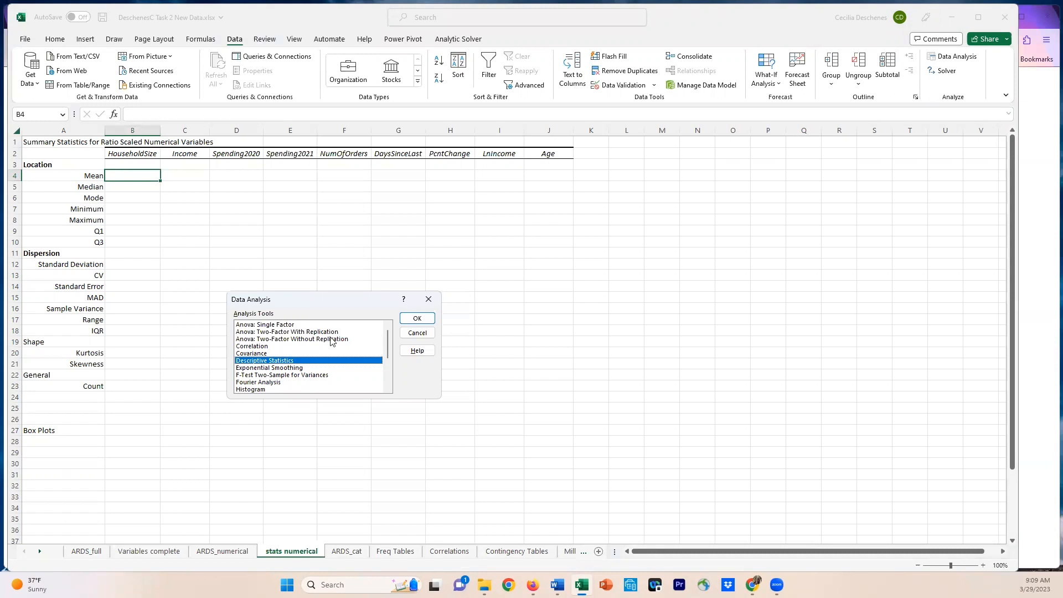
click(428, 300)
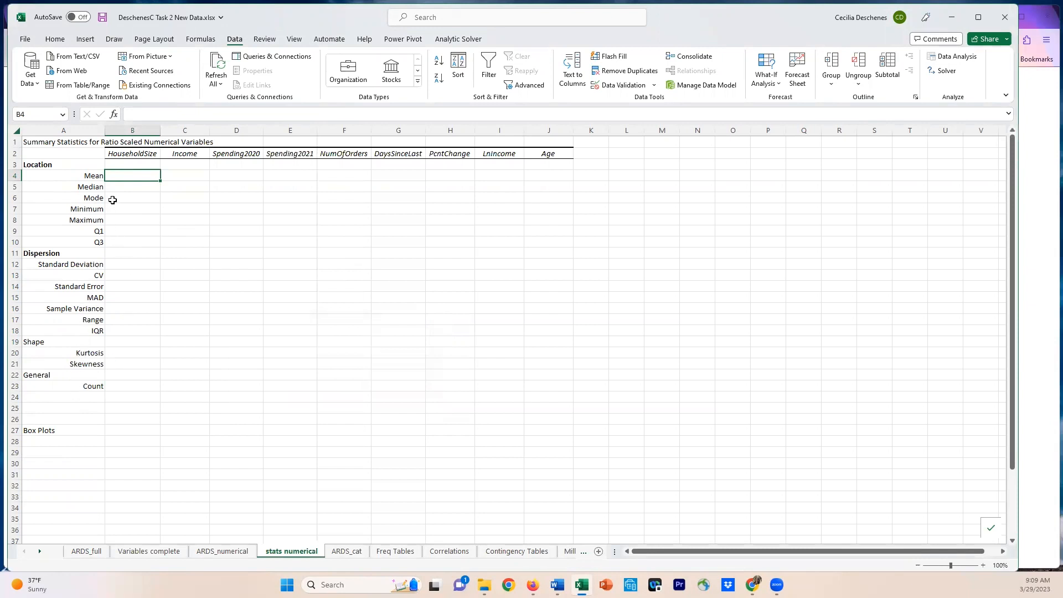
Look at the ARDS_numerical data, return to the stats numerical sheet, and go through the HouseholdSize cells from Median to Maximum
click(127, 186)
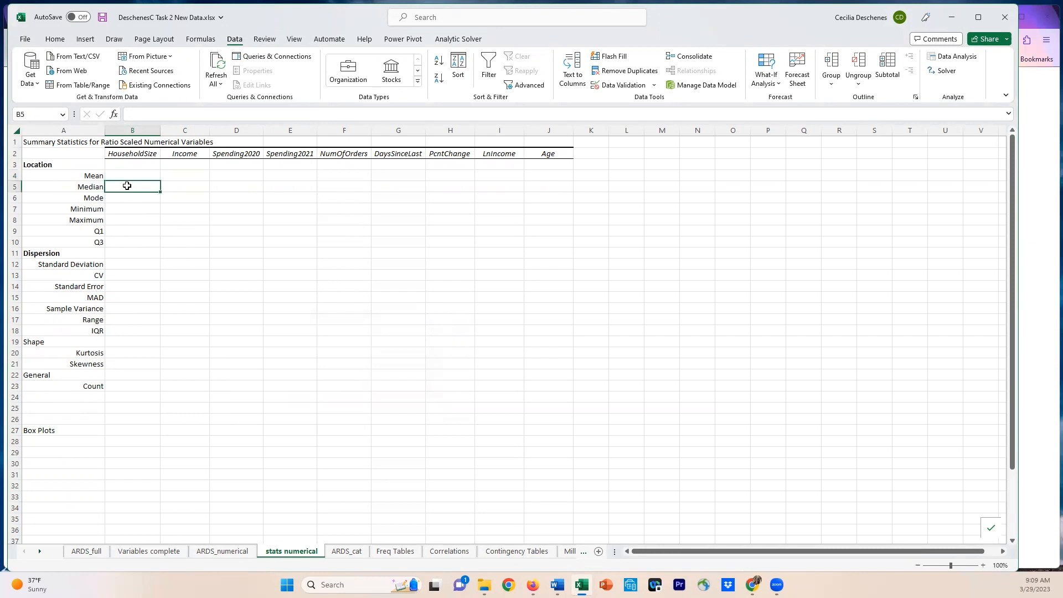
click(133, 174)
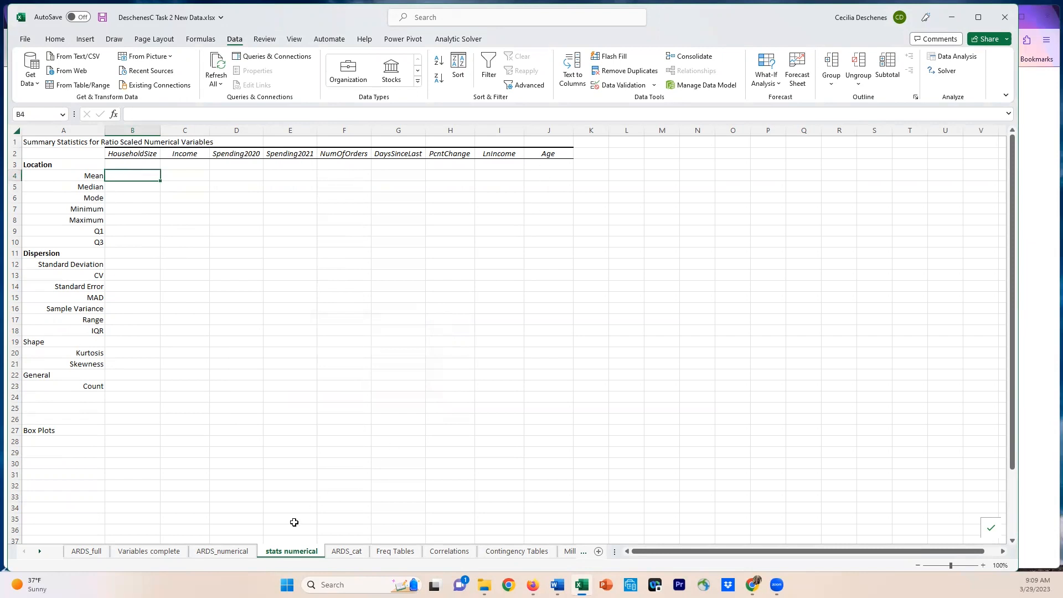
click(224, 552)
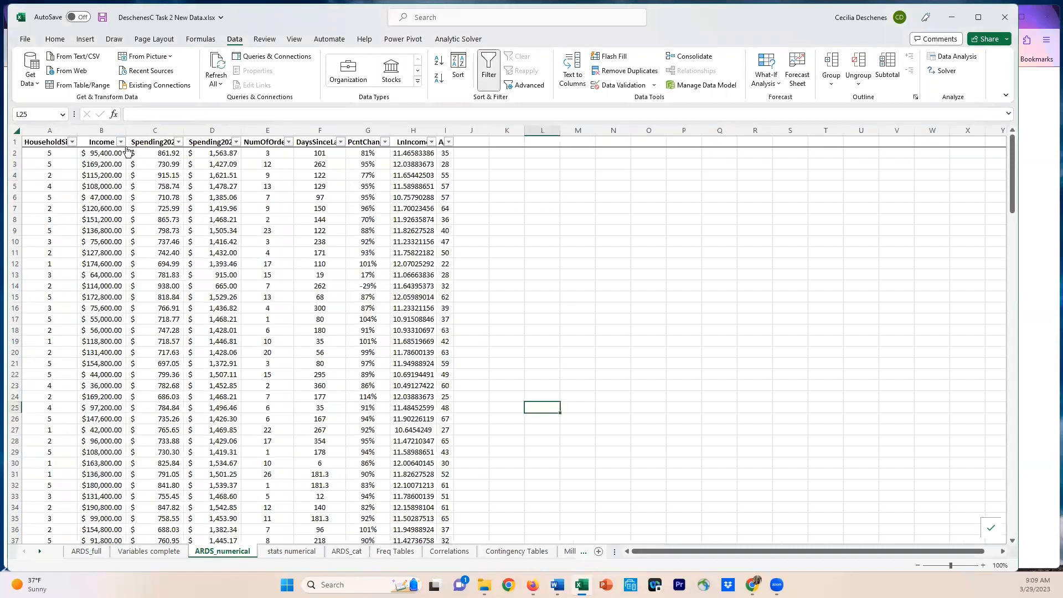
click(294, 551)
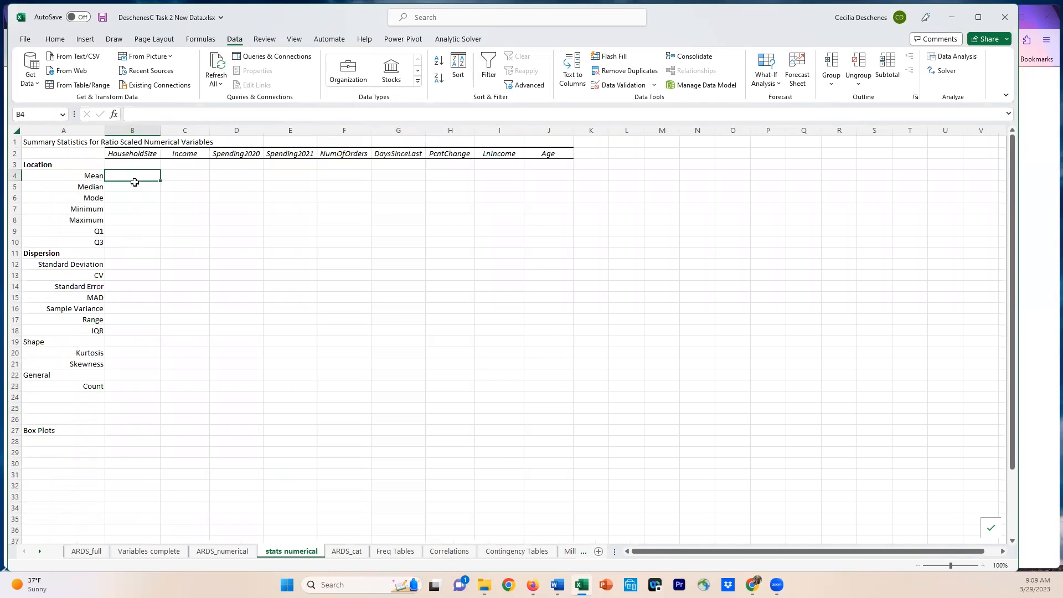
click(132, 187)
click(133, 198)
click(133, 211)
click(135, 220)
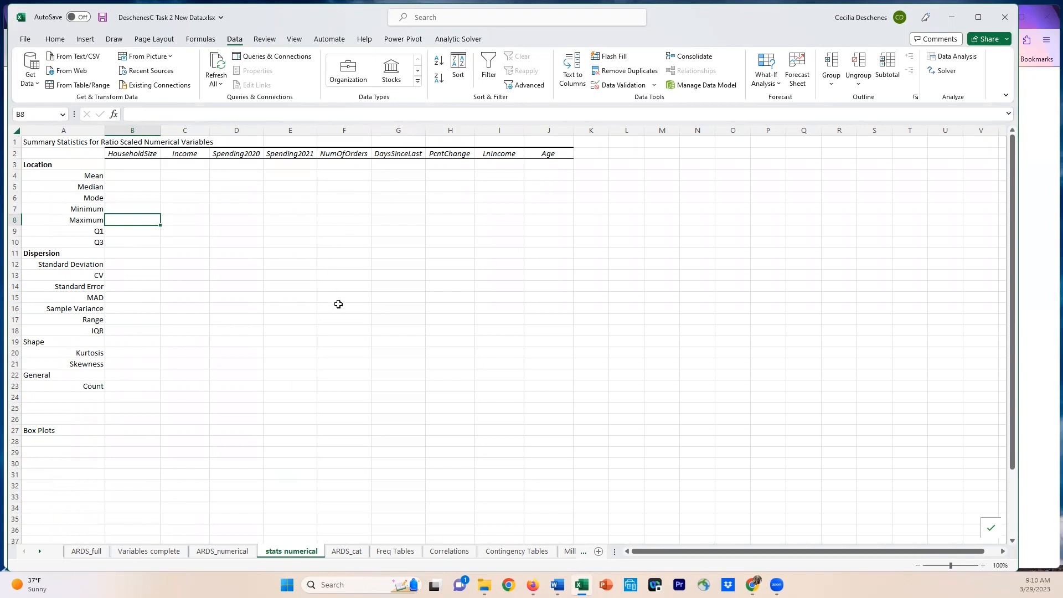
scroll(338, 304, down, 1)
scroll(195, 279, up, 1)
Check the Word plan's graph requirements beside the workbook, select the HouseholdSize-column cell below the Box Plots heading, and widen the workbook window again
mouse_move(558, 585)
drag(1021, 270, 379, 280)
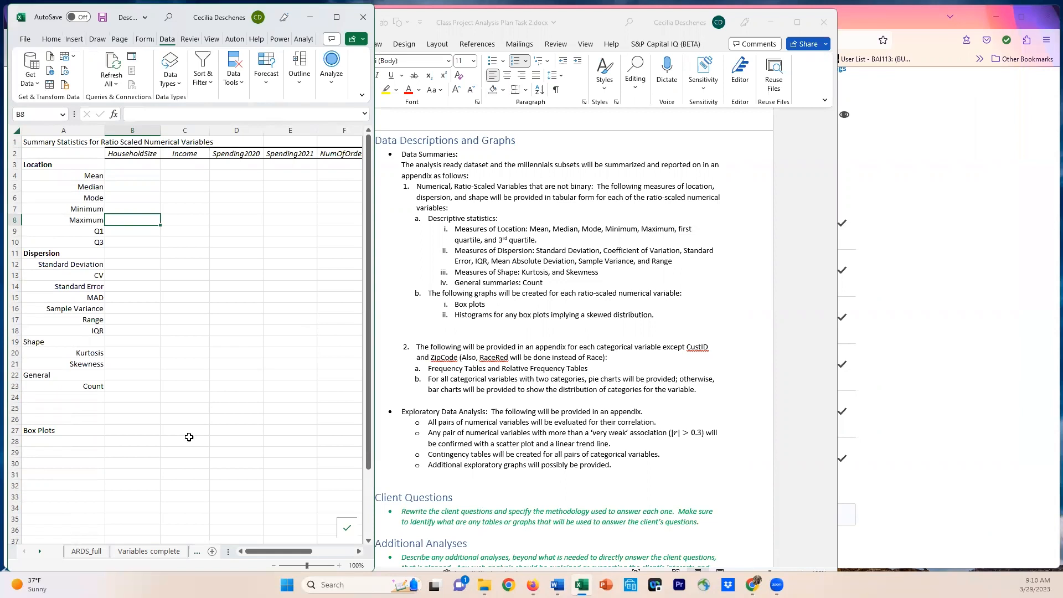
click(148, 442)
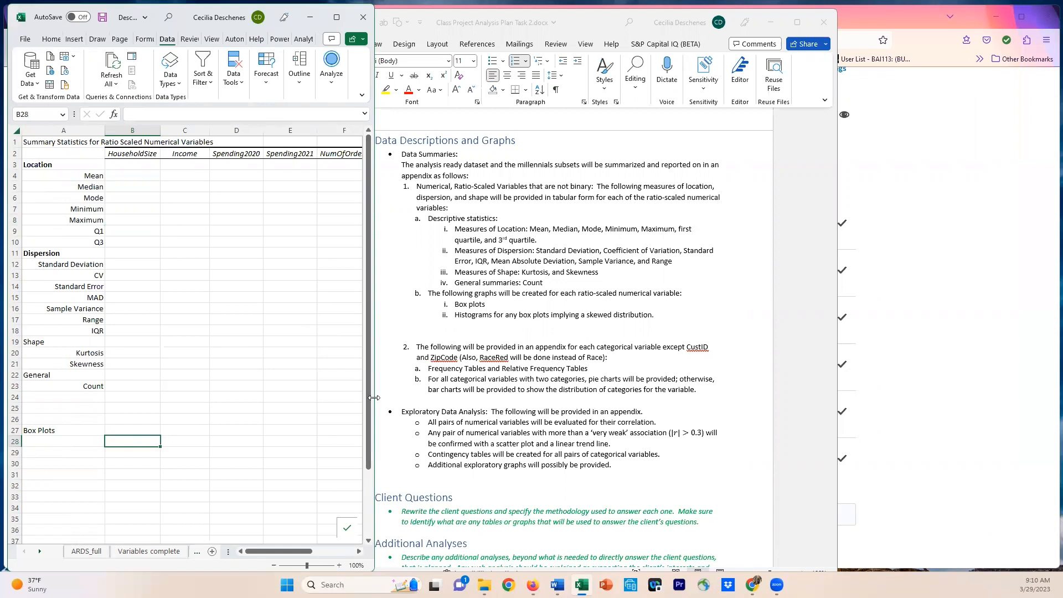
drag(374, 397, 606, 401)
scroll(179, 448, down, 1)
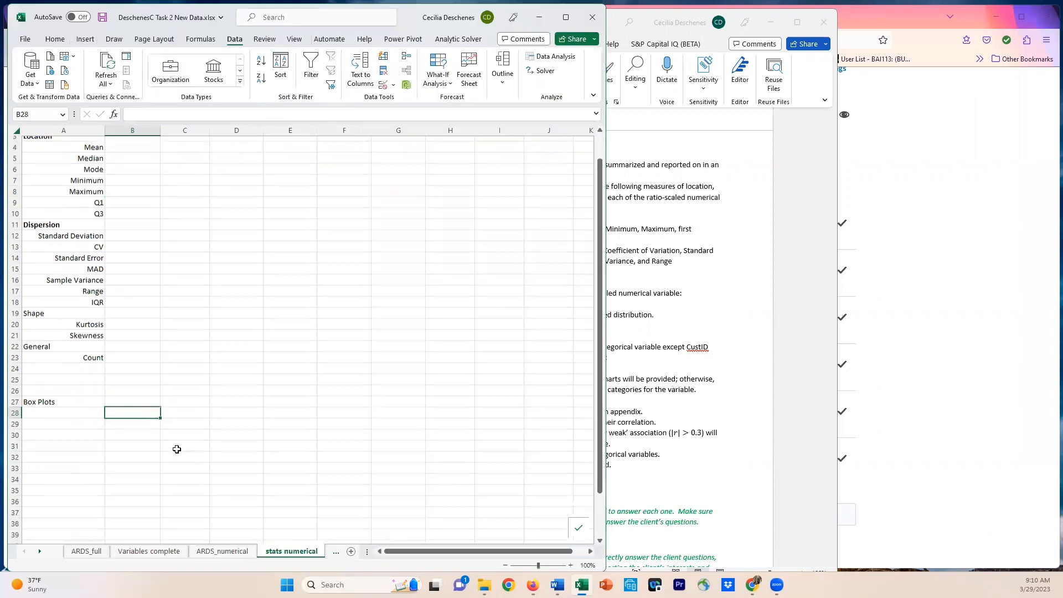
scroll(136, 429, up, 1)
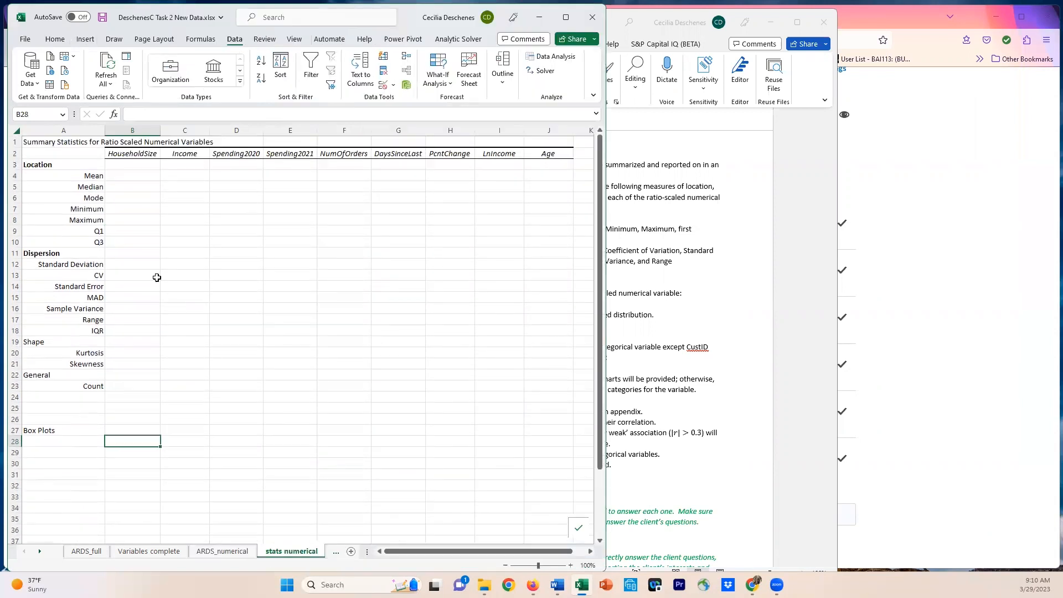
scroll(288, 357, down, 4)
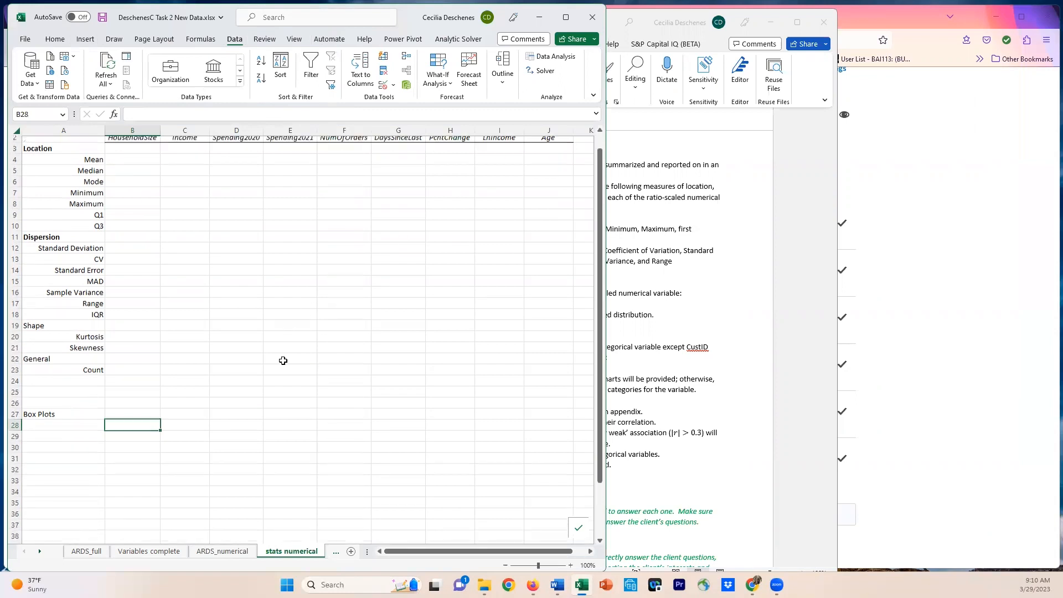
Bring the Word analysis plan forward, place it beside the workbook, narrow it, and return to the stats numerical sheet
click(675, 416)
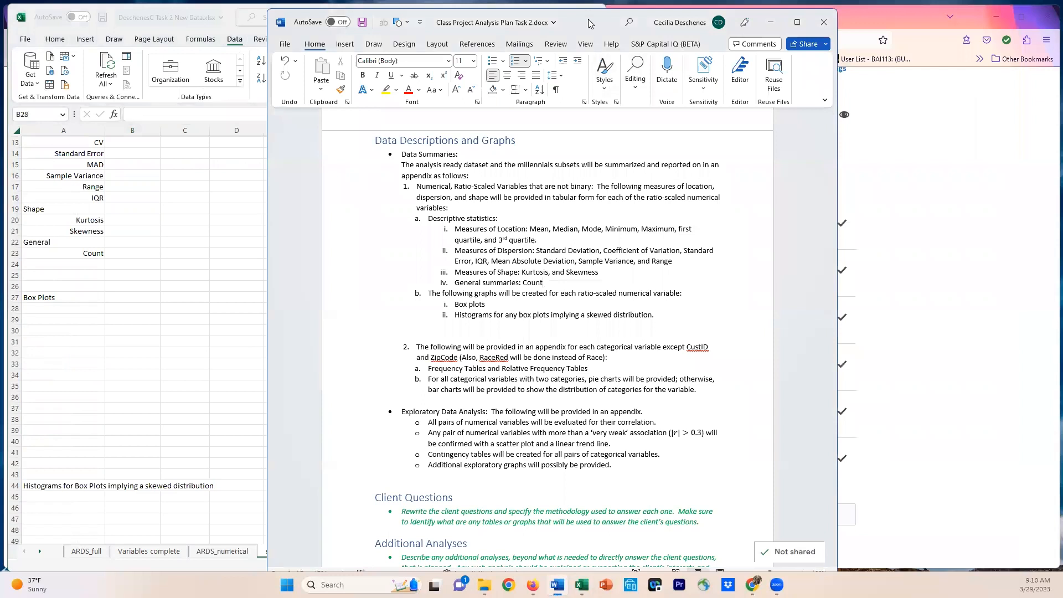
drag(588, 23, 783, 20)
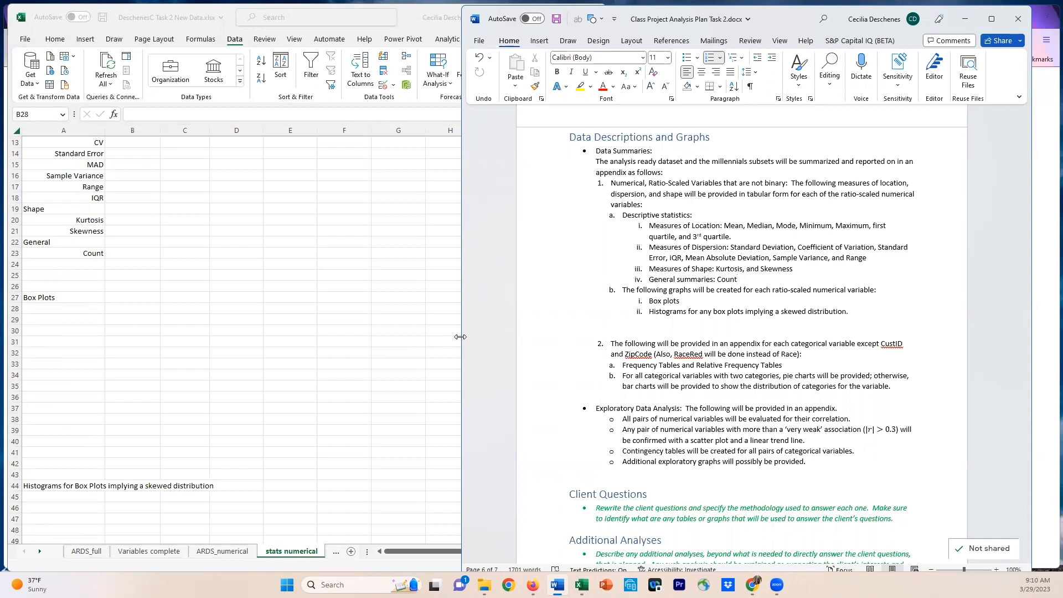
drag(460, 336, 517, 339)
click(419, 354)
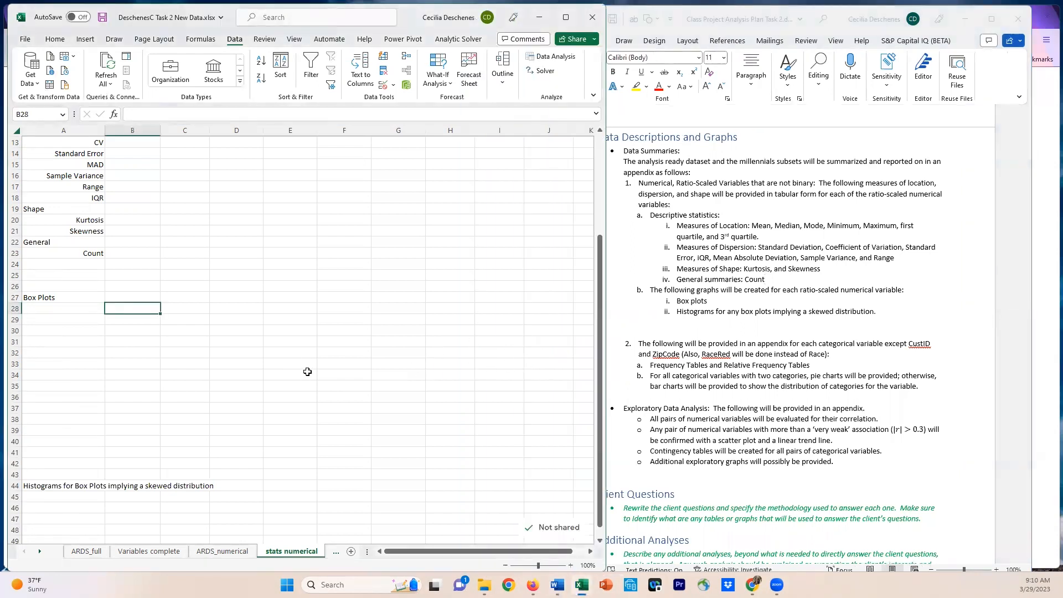
Compare the stats numerical sheet's variables, Box Plots section and Histograms section with the data summaries listed in the Word plan
scroll(307, 371, up, 4)
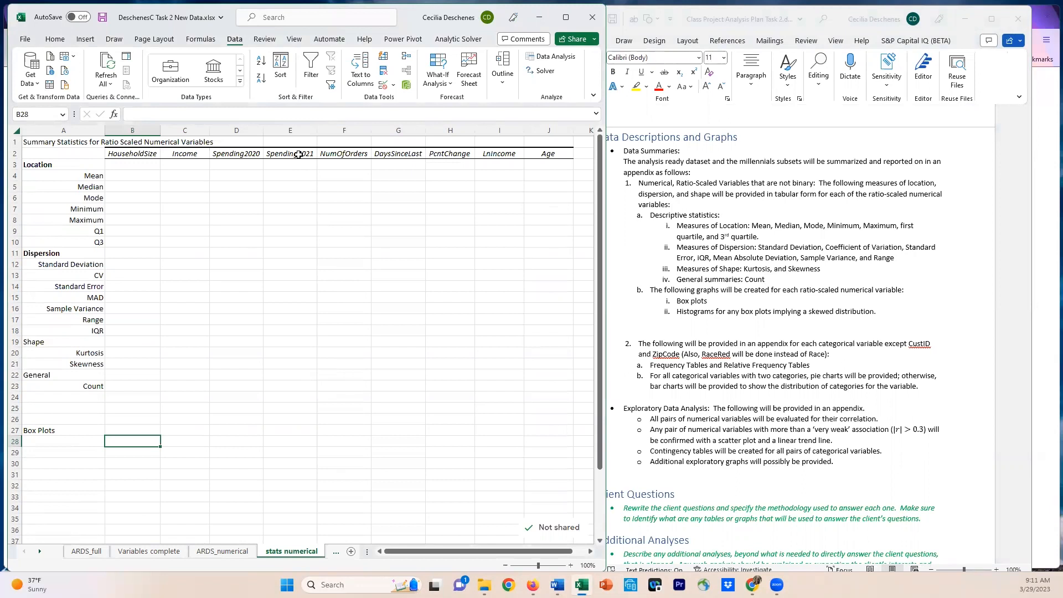
scroll(172, 373, down, 4)
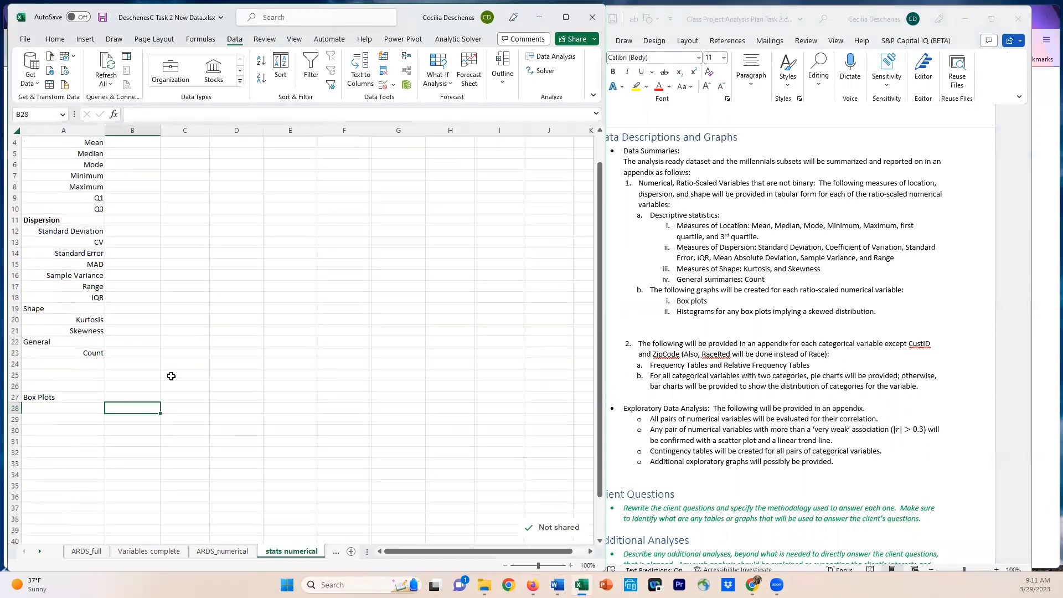
scroll(170, 410, up, 4)
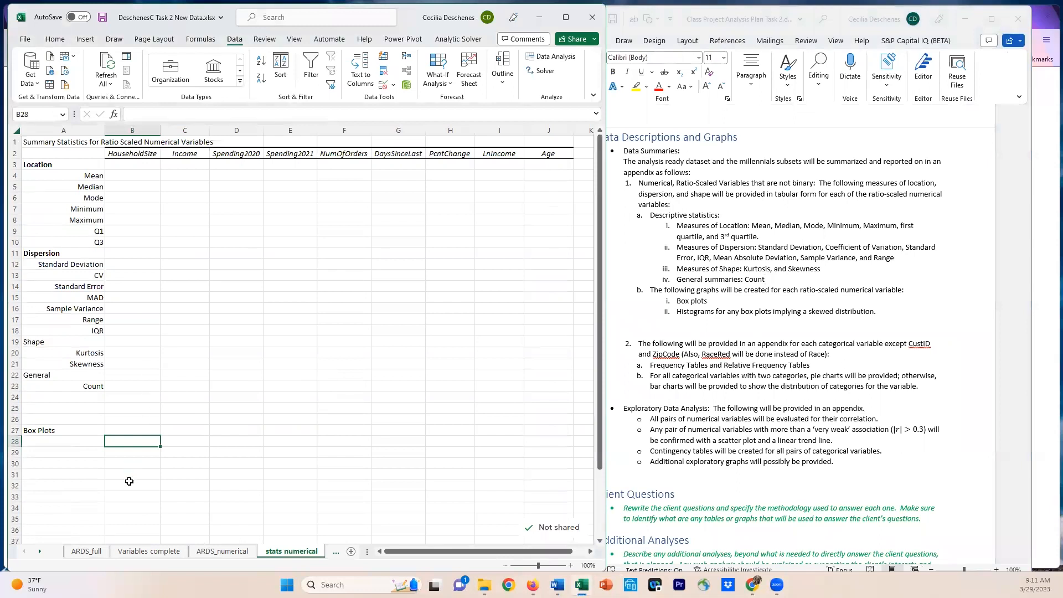
scroll(129, 481, down, 3)
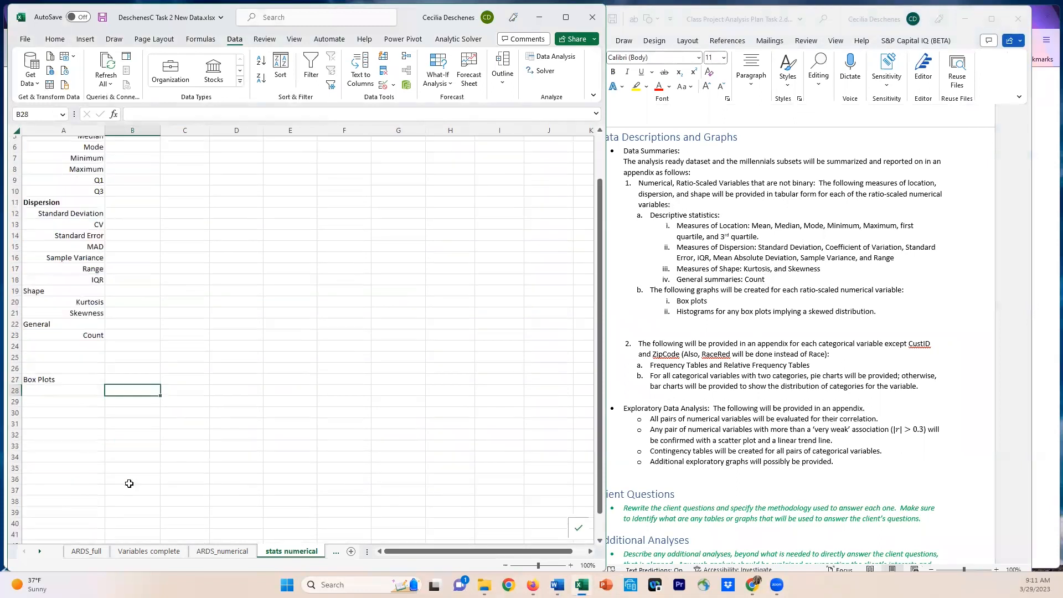
scroll(141, 461, down, 3)
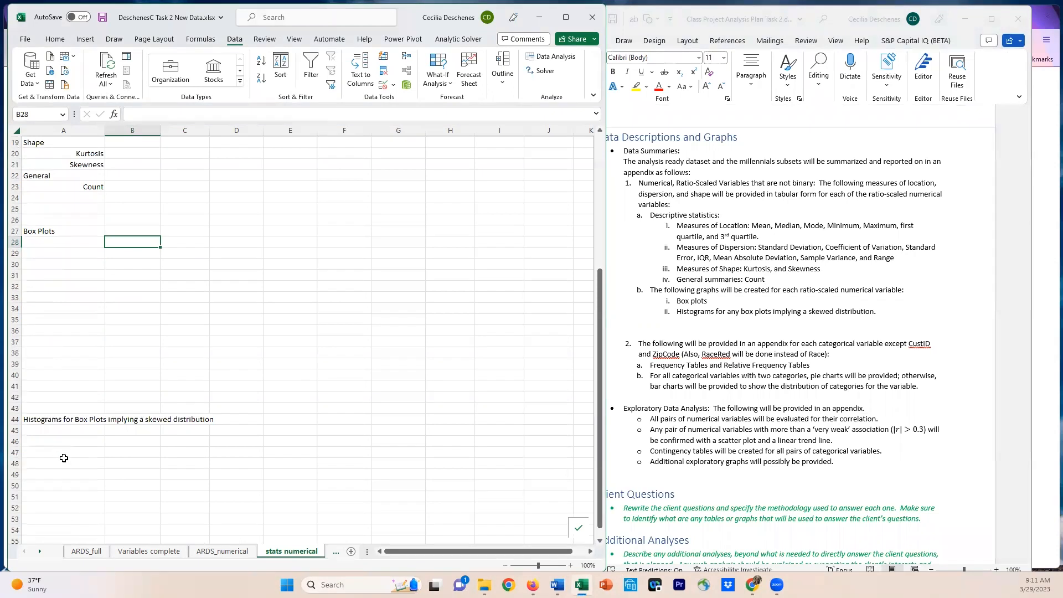
scroll(171, 479, down, 1)
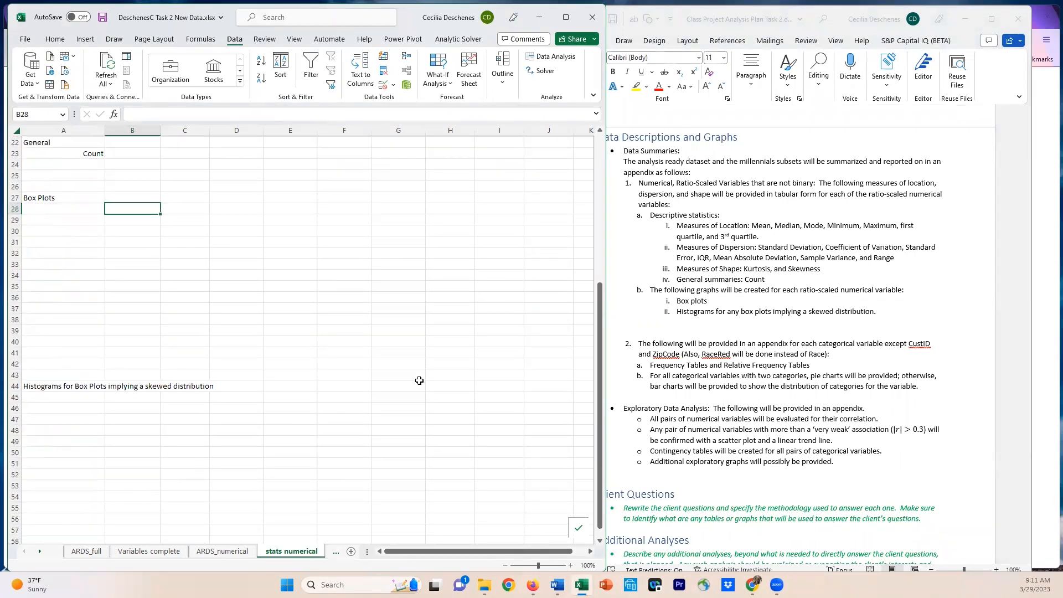
click(727, 336)
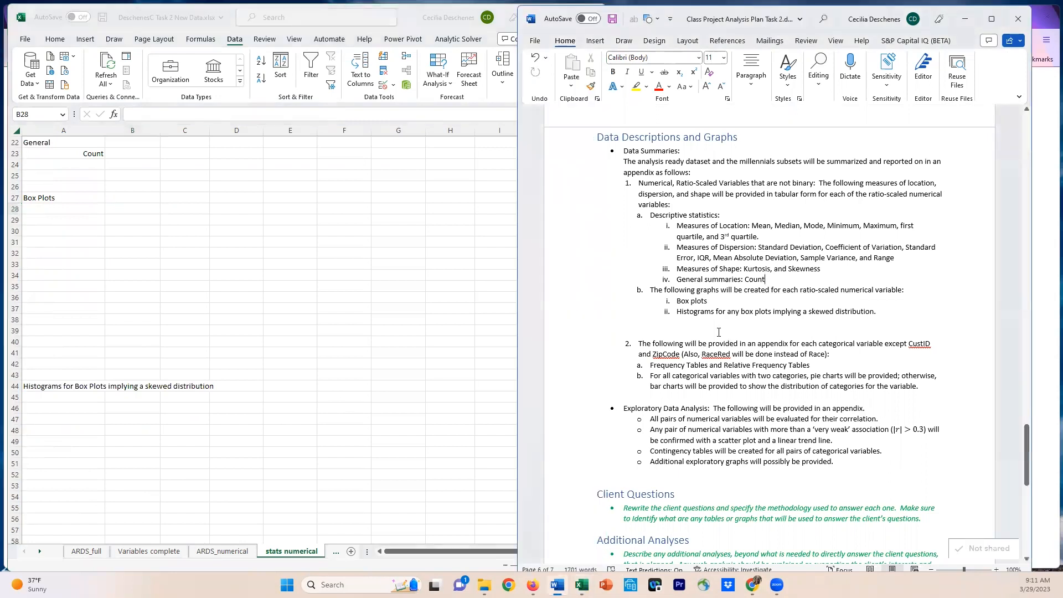
scroll(699, 341, up, 1)
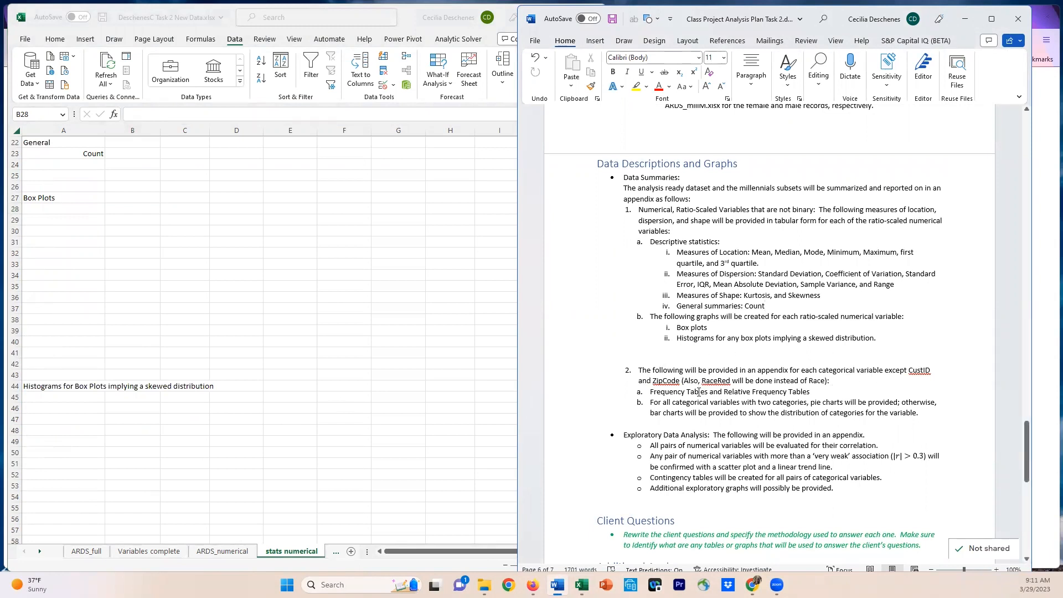
Return to the workbook and activate the Variables complete sheet from the full list of sheets
click(39, 556)
click(39, 556)
click(40, 556)
click(39, 556)
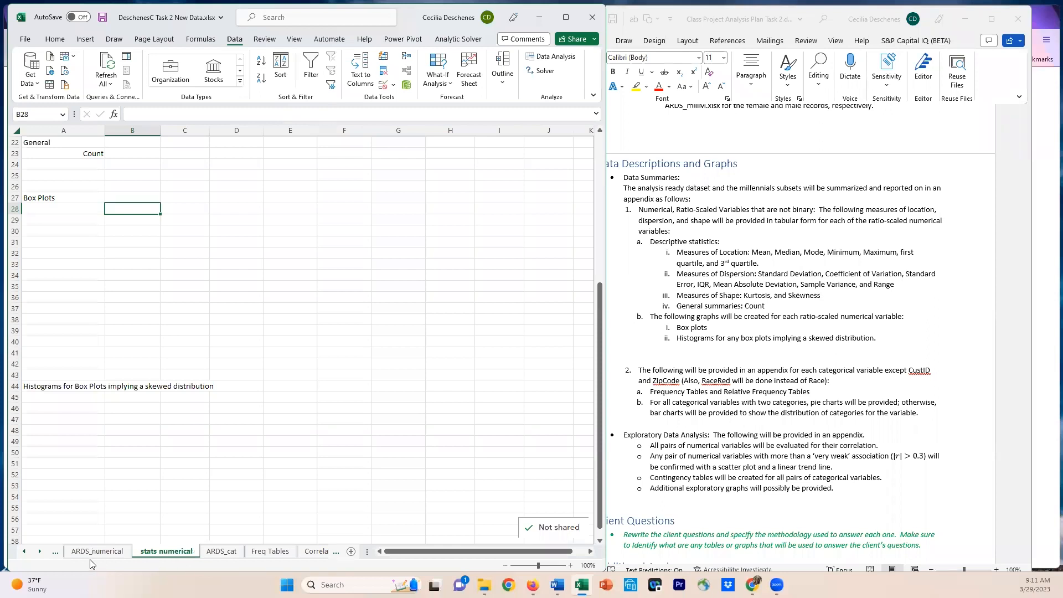
right_click(27, 554)
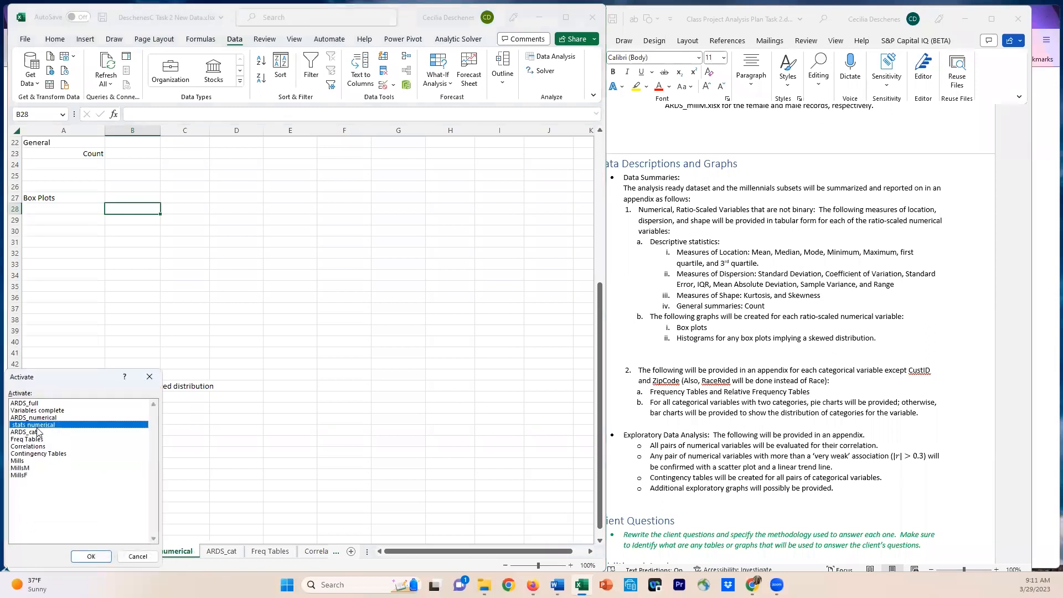
click(24, 411)
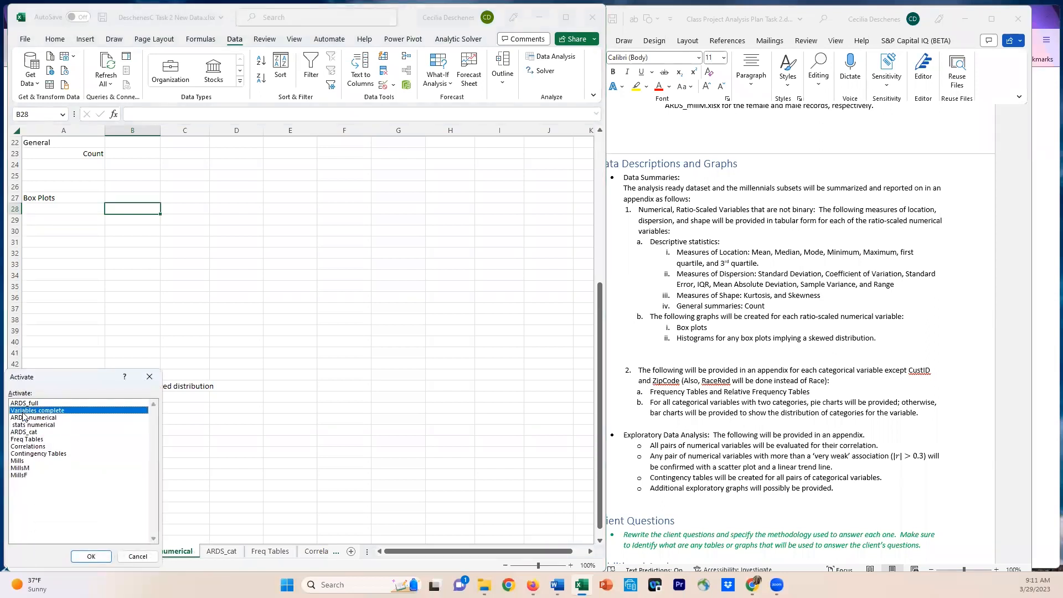
click(90, 557)
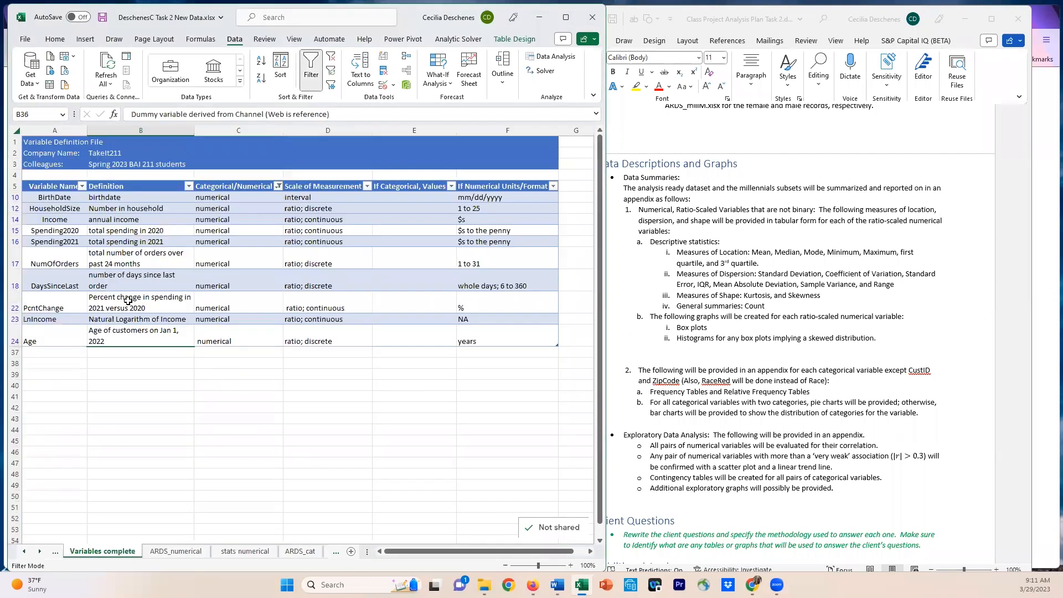
Filter the Categorical/Numerical column to show only categorical and numerical; binary variables, and look through the filtered variable list
click(278, 186)
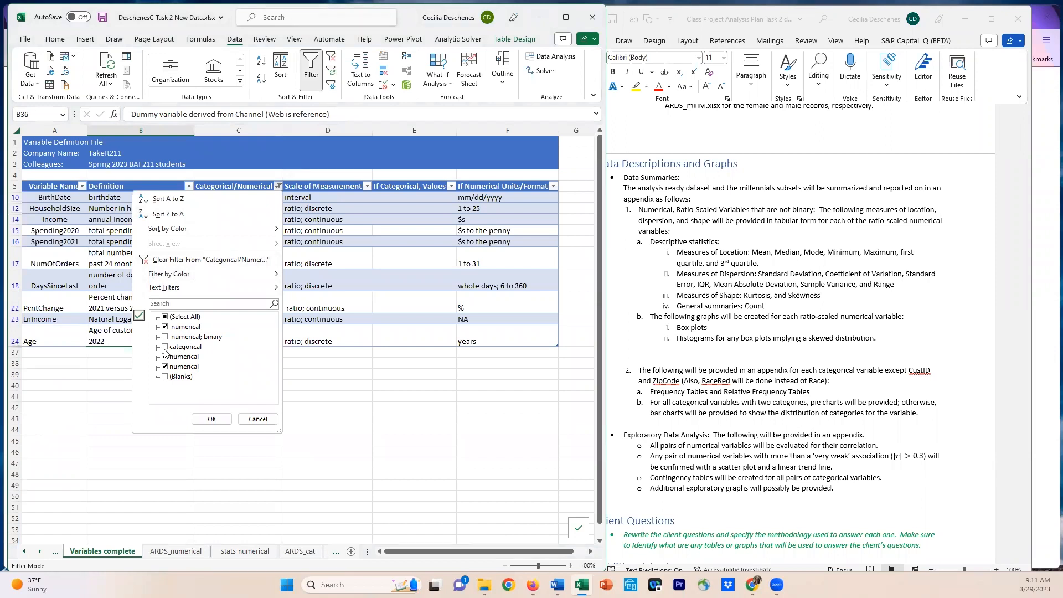
click(166, 316)
click(166, 316)
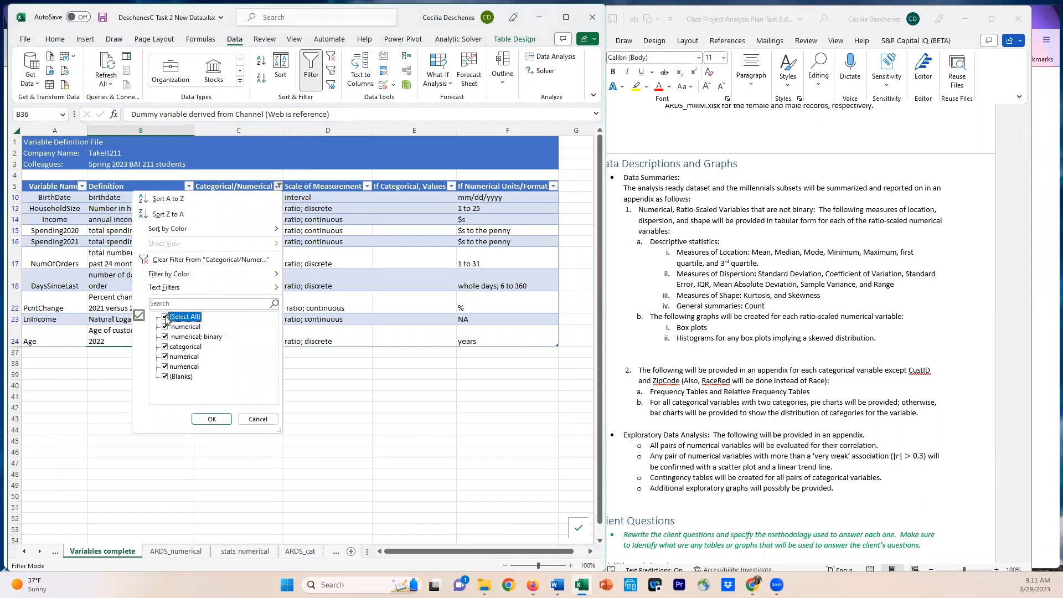
click(165, 347)
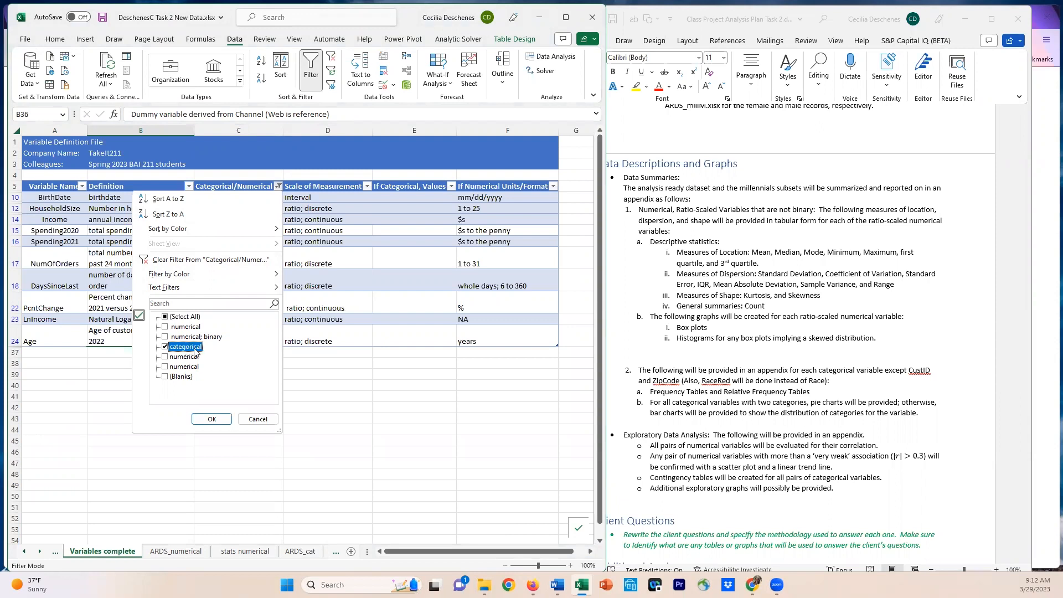
click(166, 338)
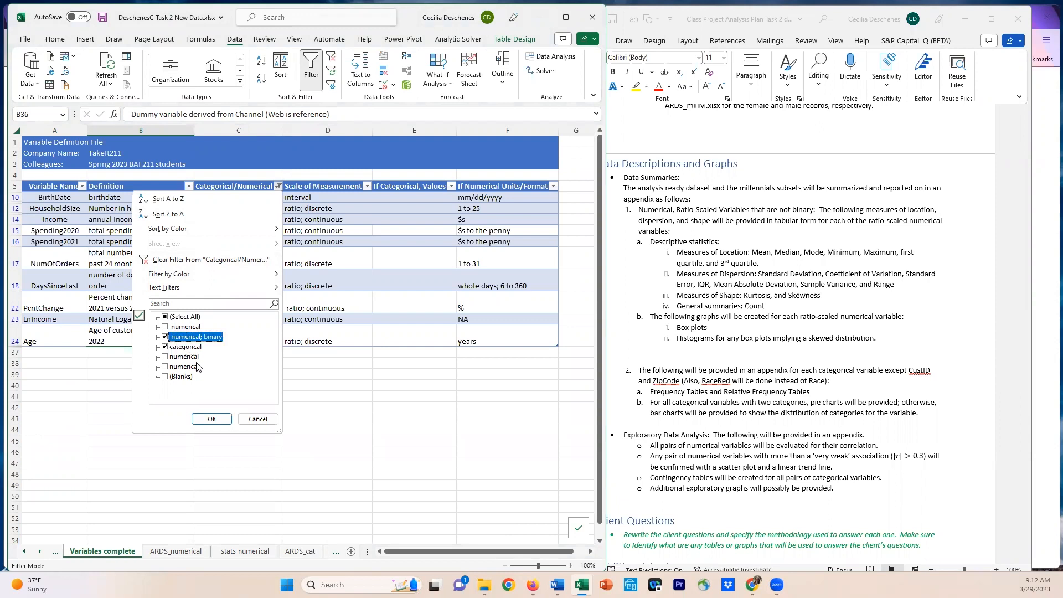
click(210, 420)
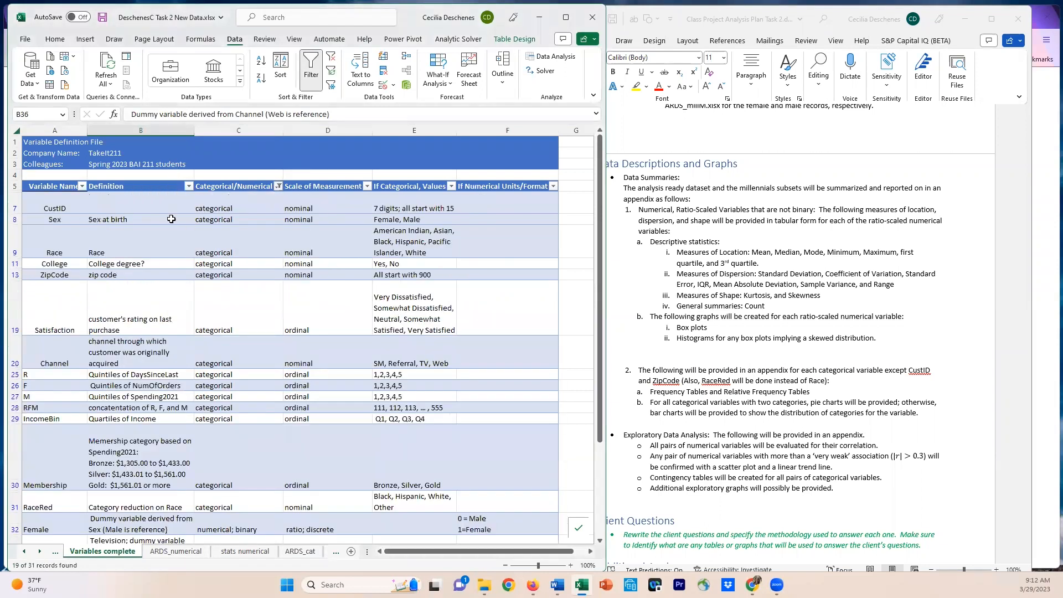
scroll(145, 450, down, 4)
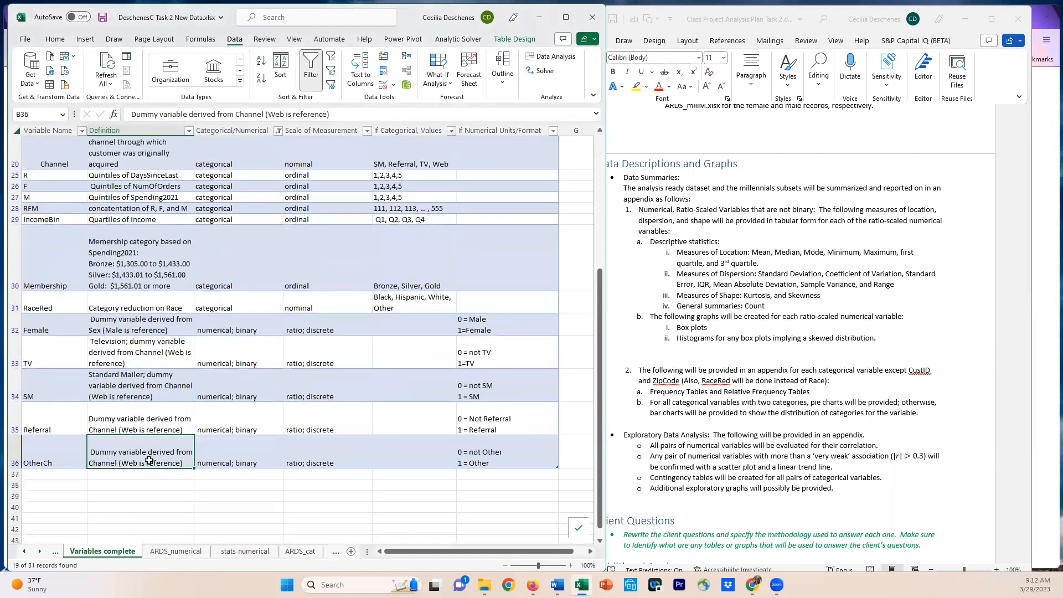
scroll(149, 459, up, 2)
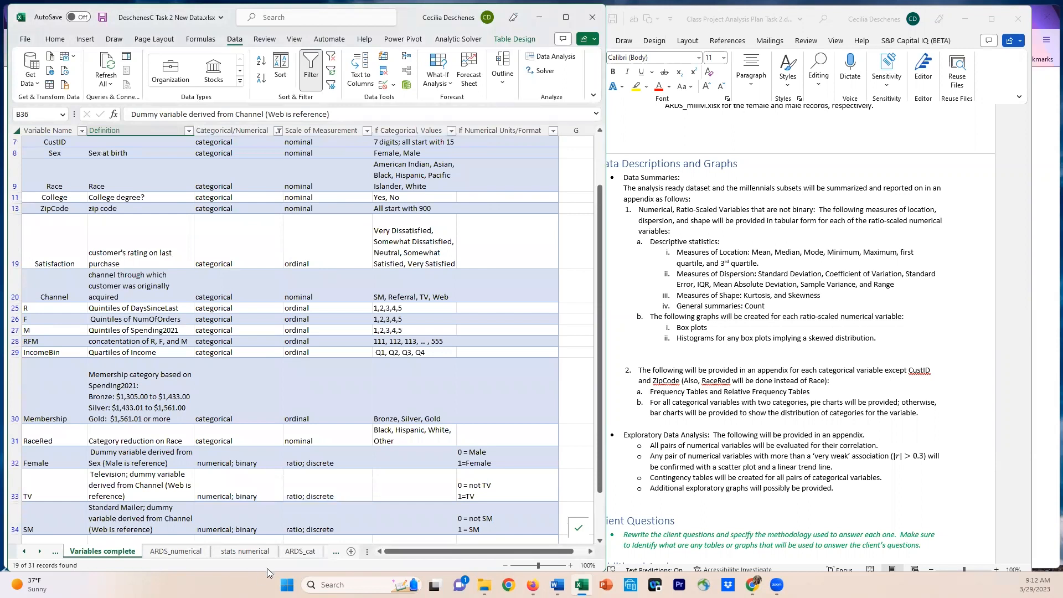
Activate the ARDS_cat sheet and delete the entire ZipCode column
click(302, 554)
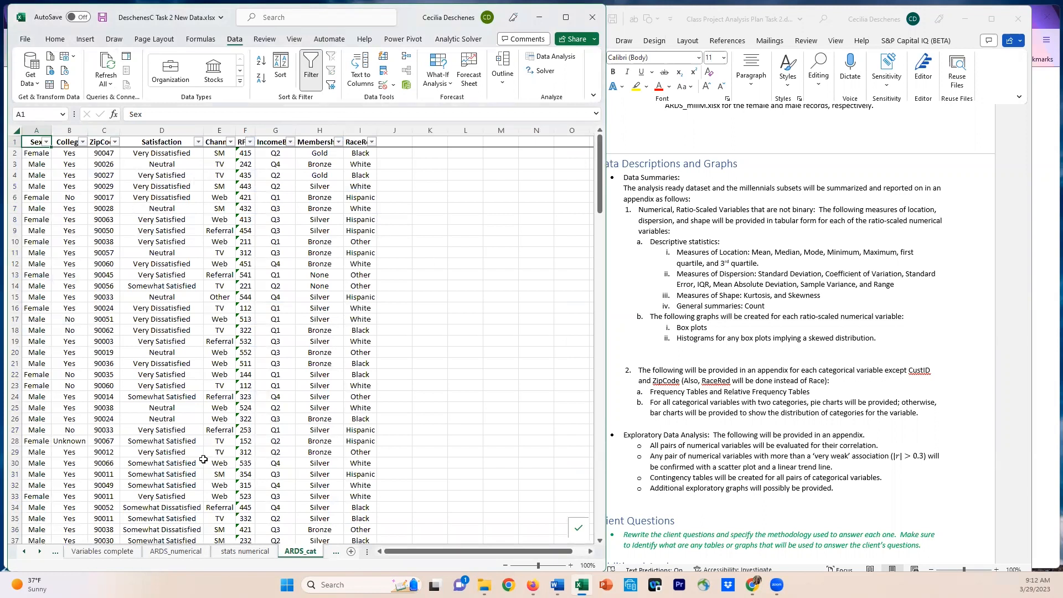
drag(386, 555, 386, 554)
click(104, 129)
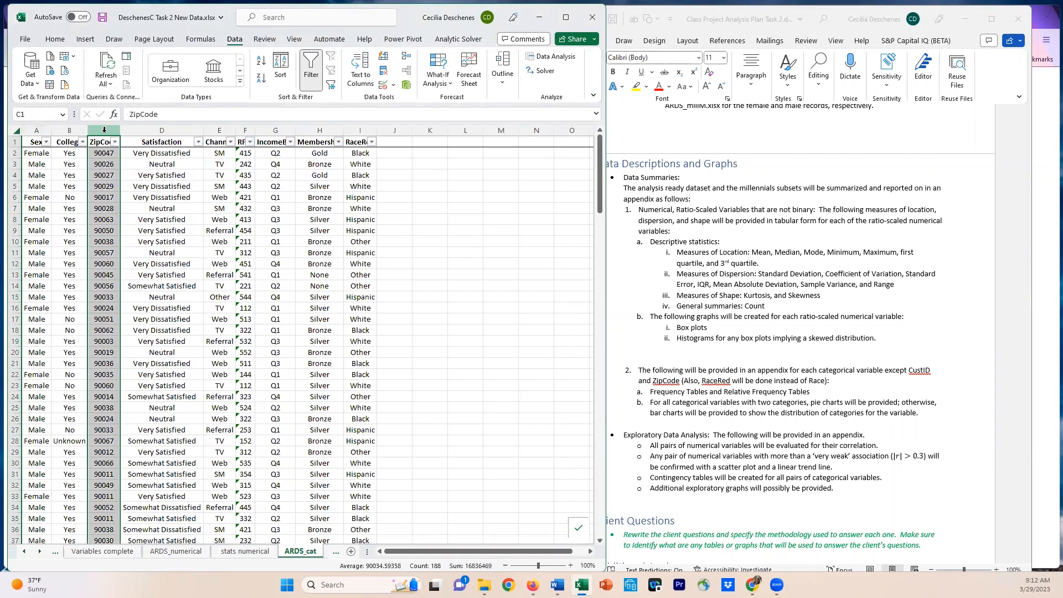
right_click(104, 130)
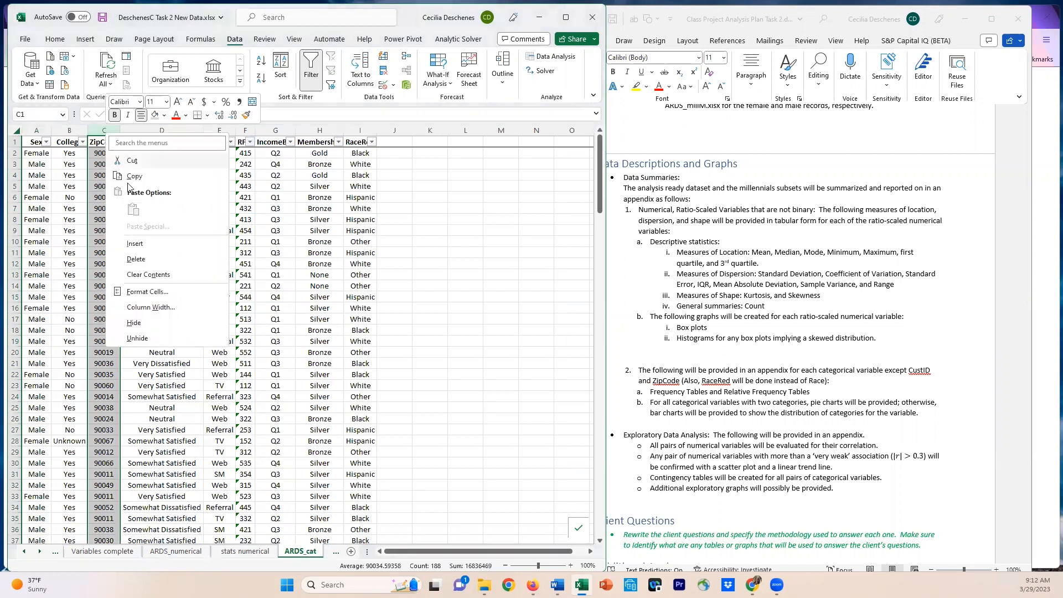
click(137, 260)
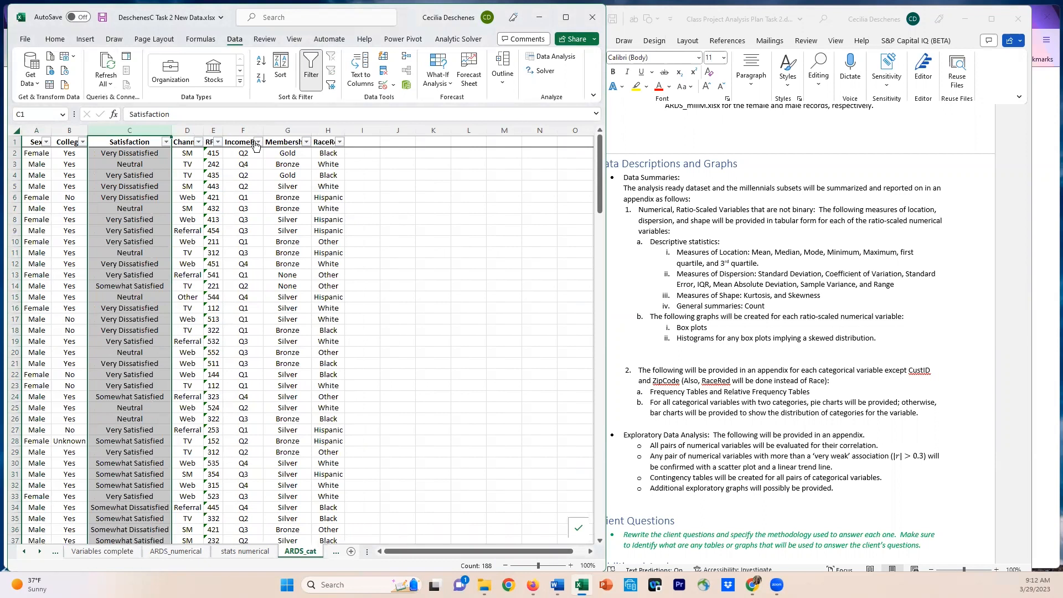
Select the categorical data from the Sex header through the last RaceRed row and insert a PivotTable of it on a new worksheet
click(339, 143)
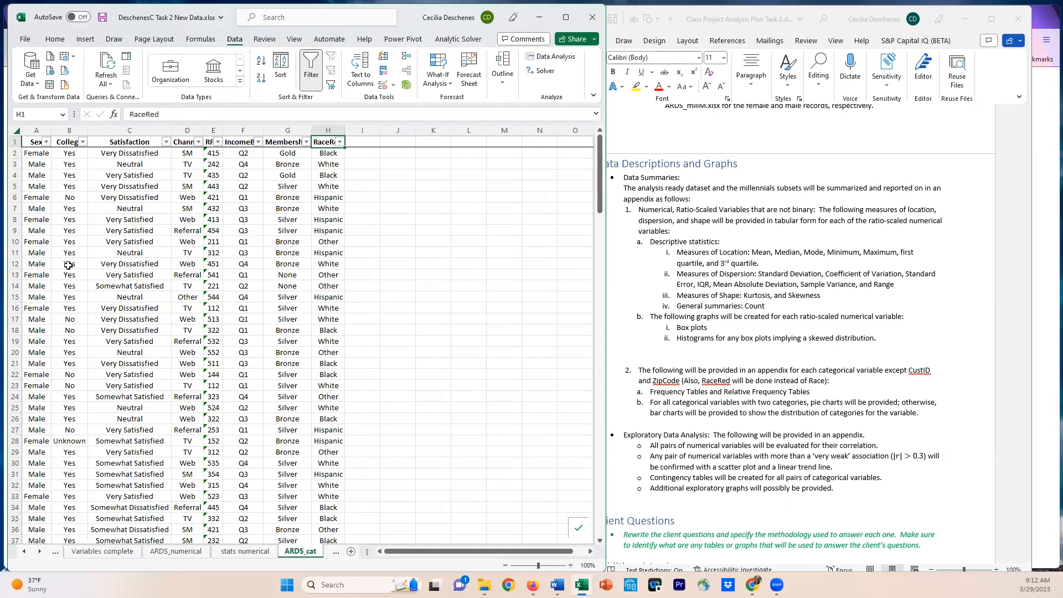
click(31, 143)
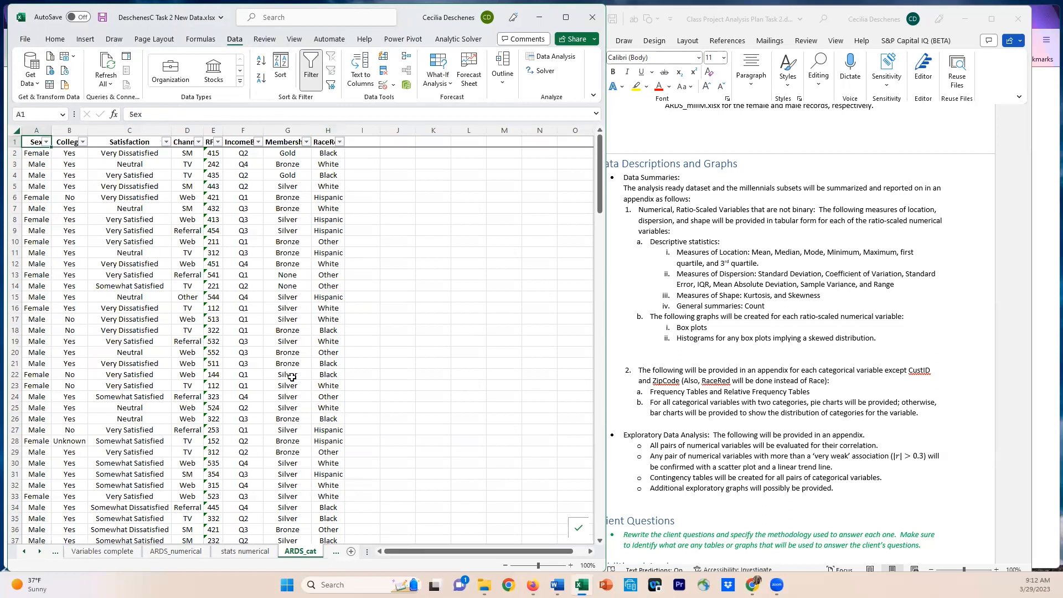
scroll(333, 416, down, 7)
scroll(338, 427, down, 20)
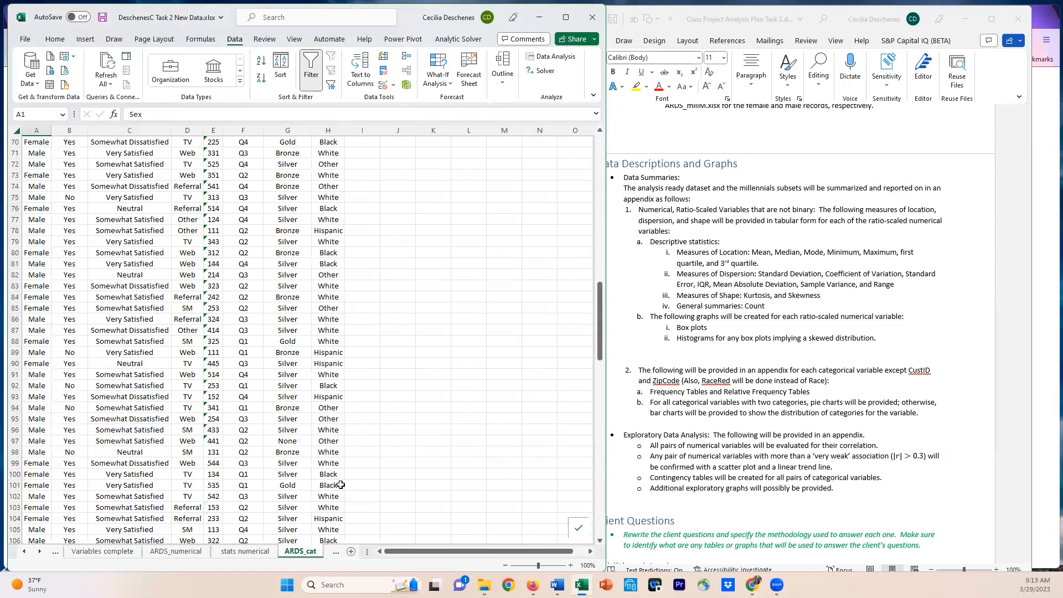
scroll(338, 487, down, 6)
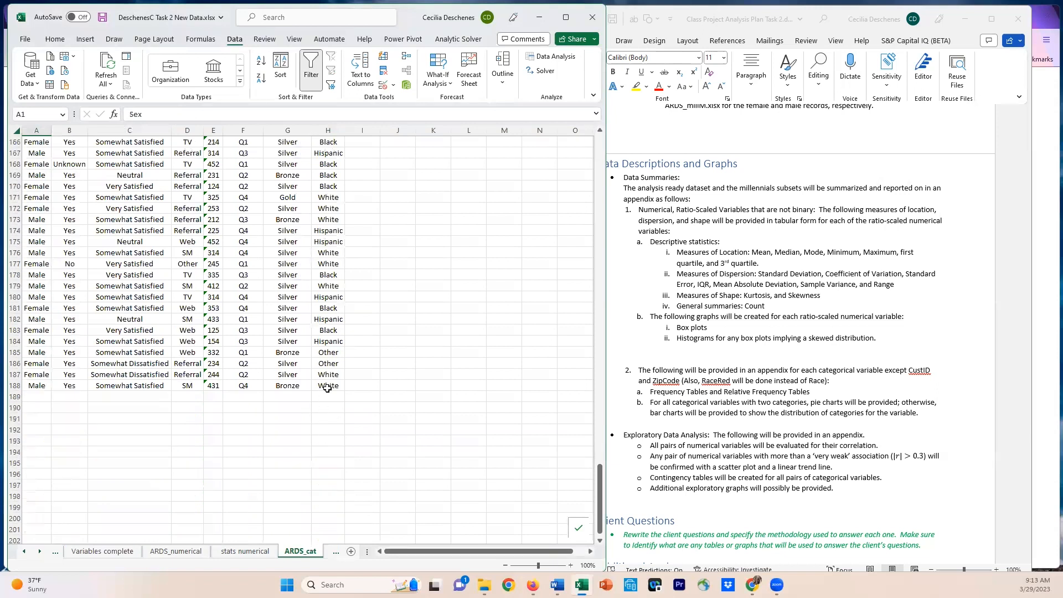
shift+click(327, 388)
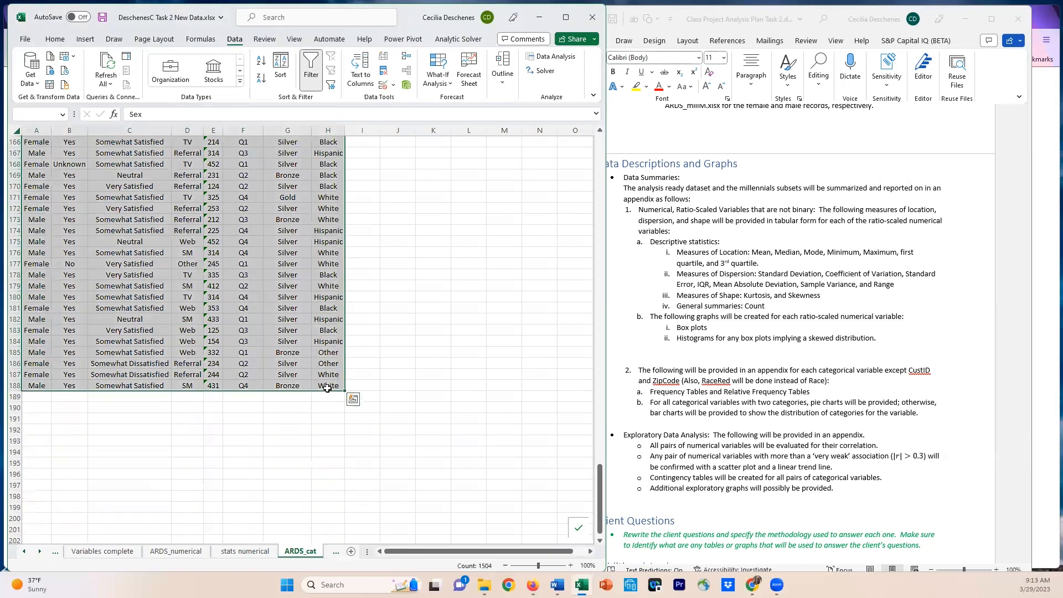
click(86, 39)
click(30, 69)
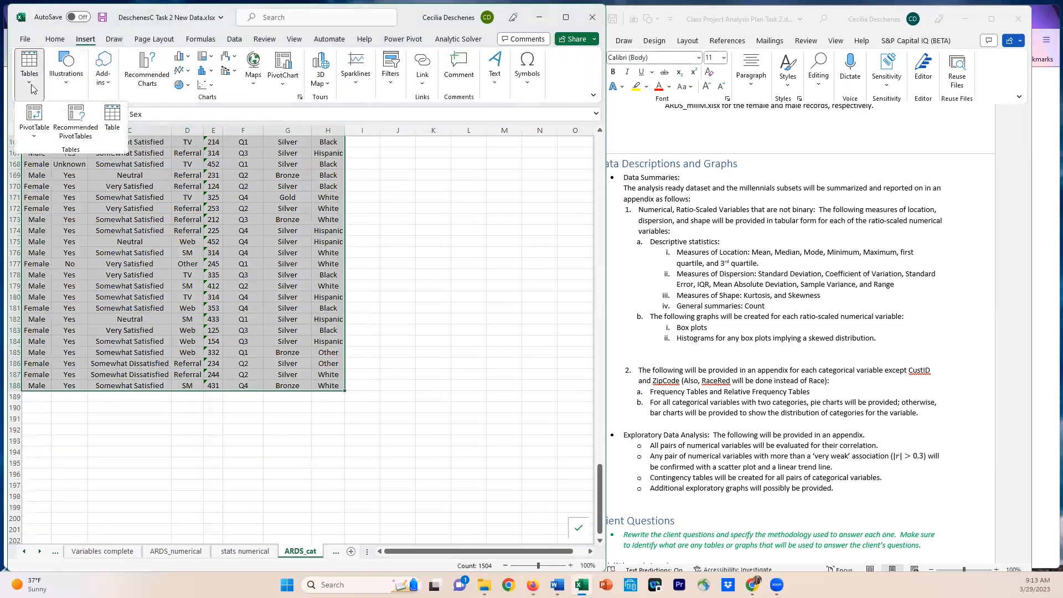
click(33, 119)
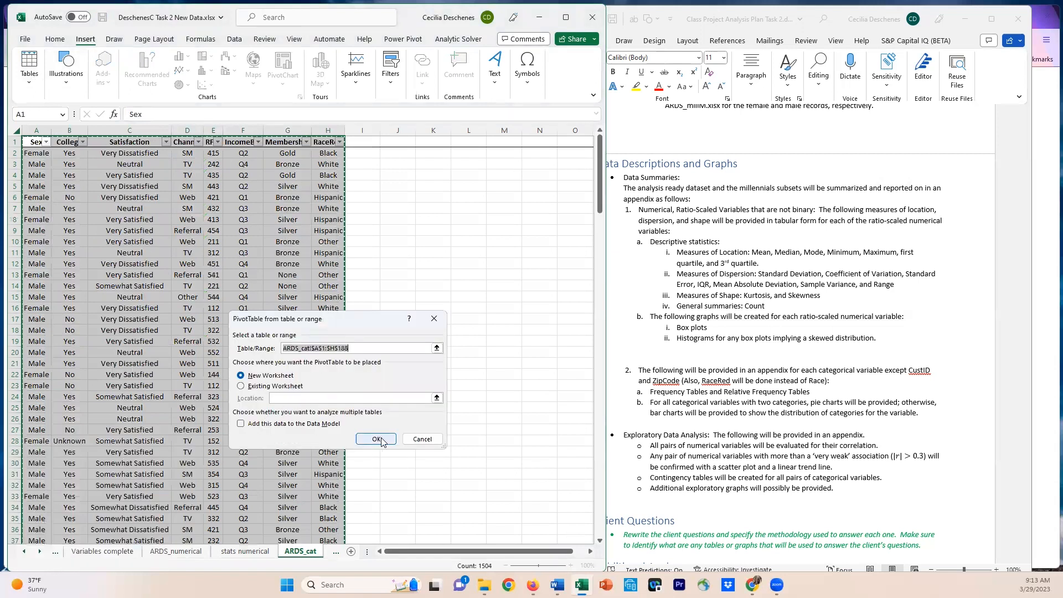
click(374, 440)
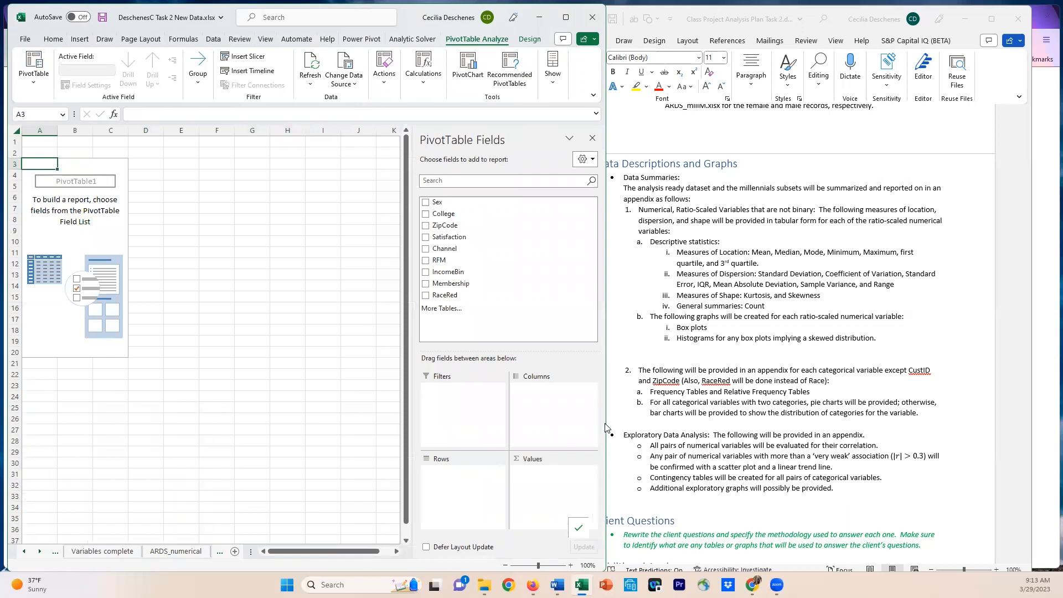
Widen the workbook window and set up the PivotTable with Sex as rows and two counts of Sex as values
drag(608, 422, 812, 376)
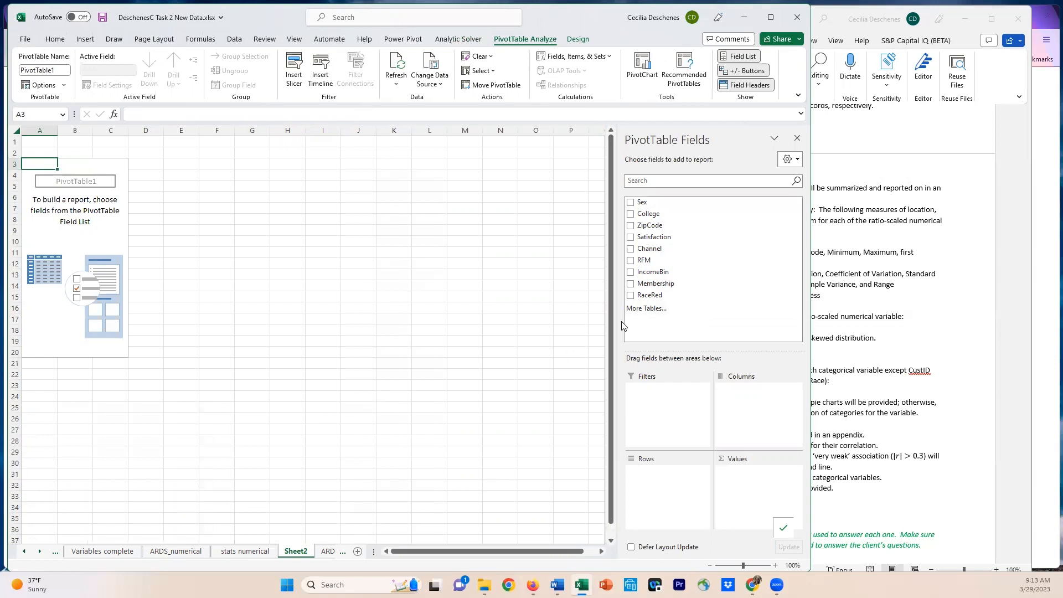
drag(642, 203, 655, 489)
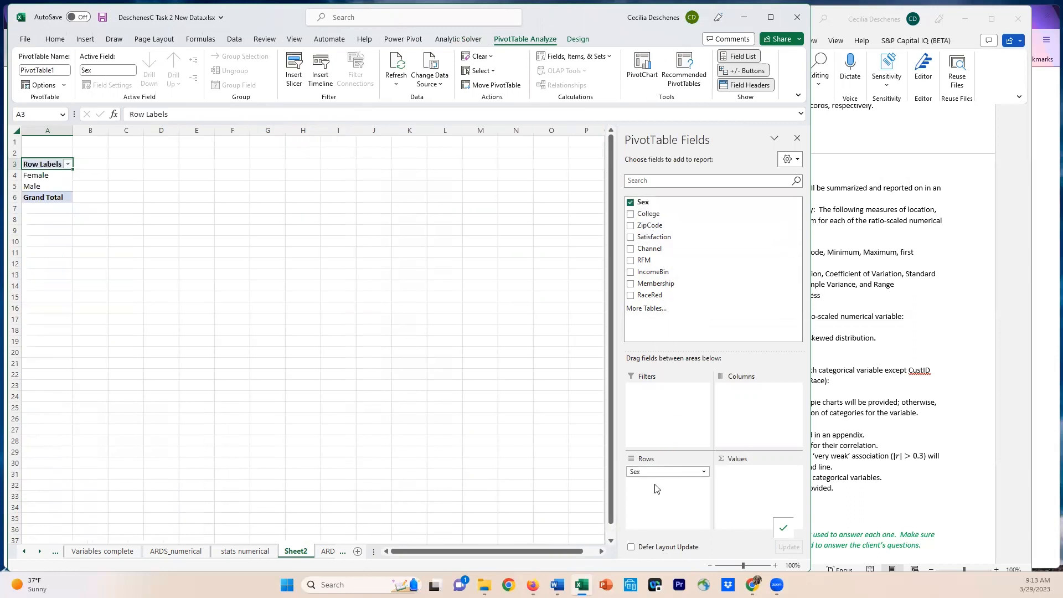
drag(642, 203, 764, 492)
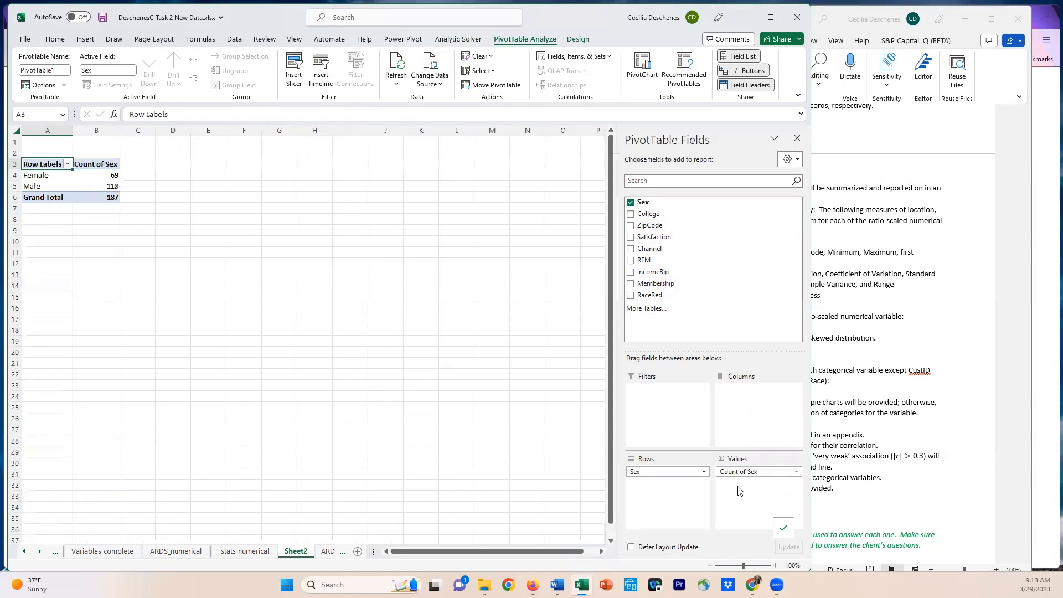
drag(756, 475, 767, 499)
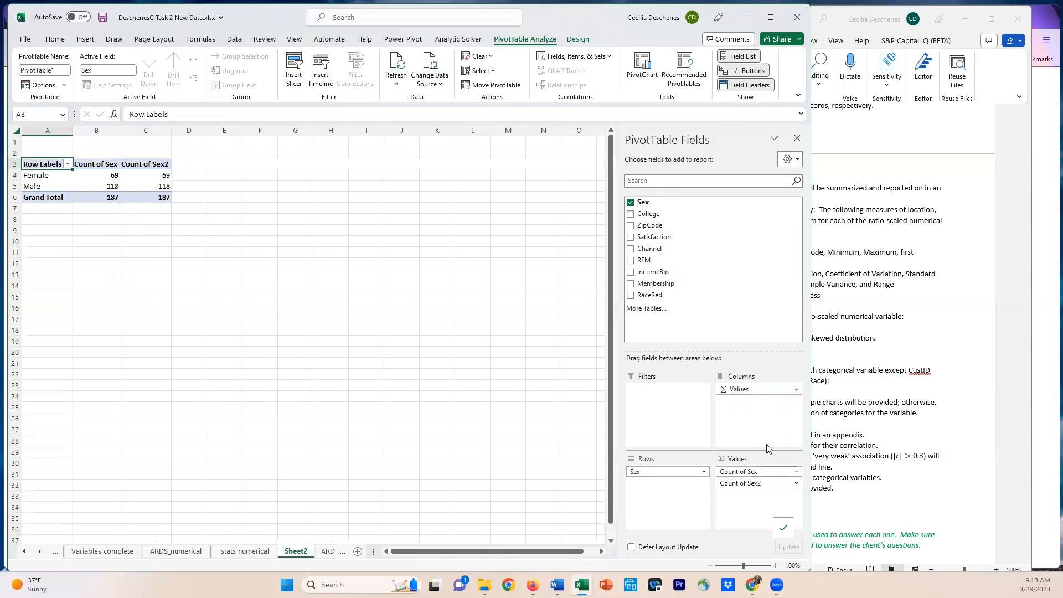
Set the second count of Sex to show values as % of Grand Total
click(773, 484)
click(764, 473)
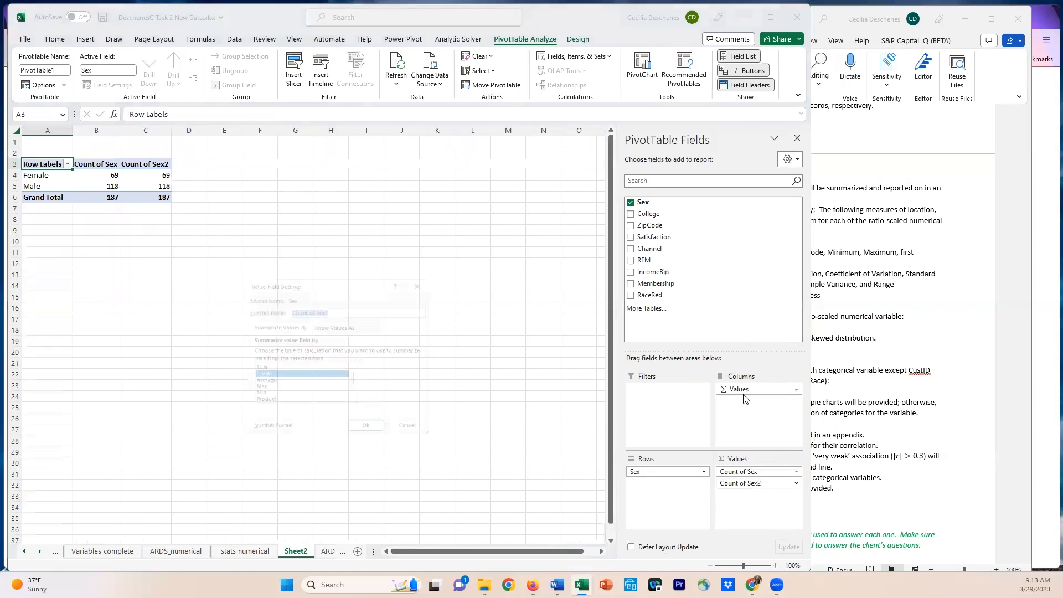
click(340, 326)
click(317, 352)
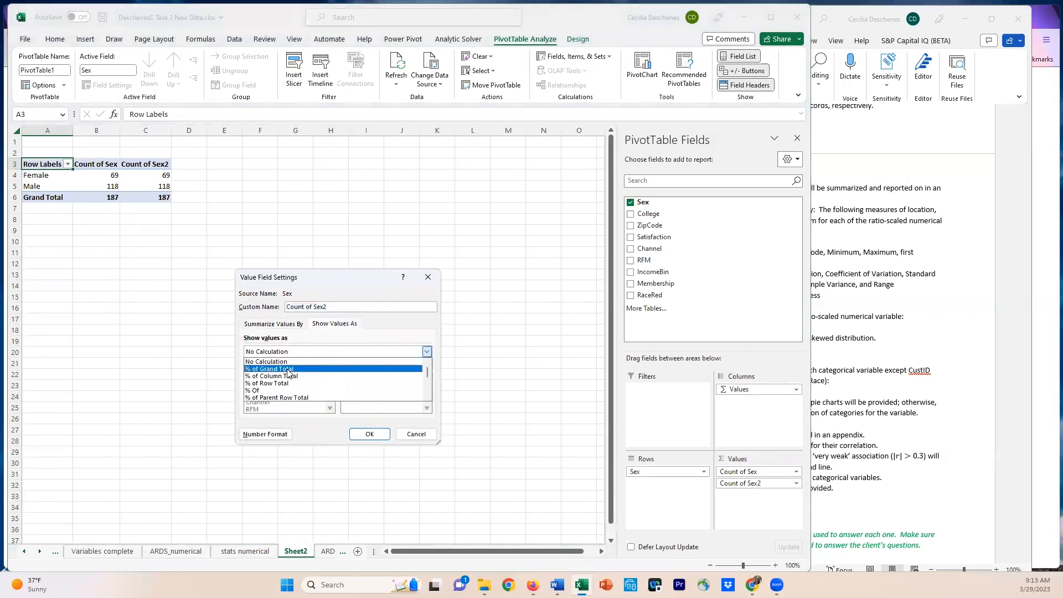
click(293, 369)
click(369, 434)
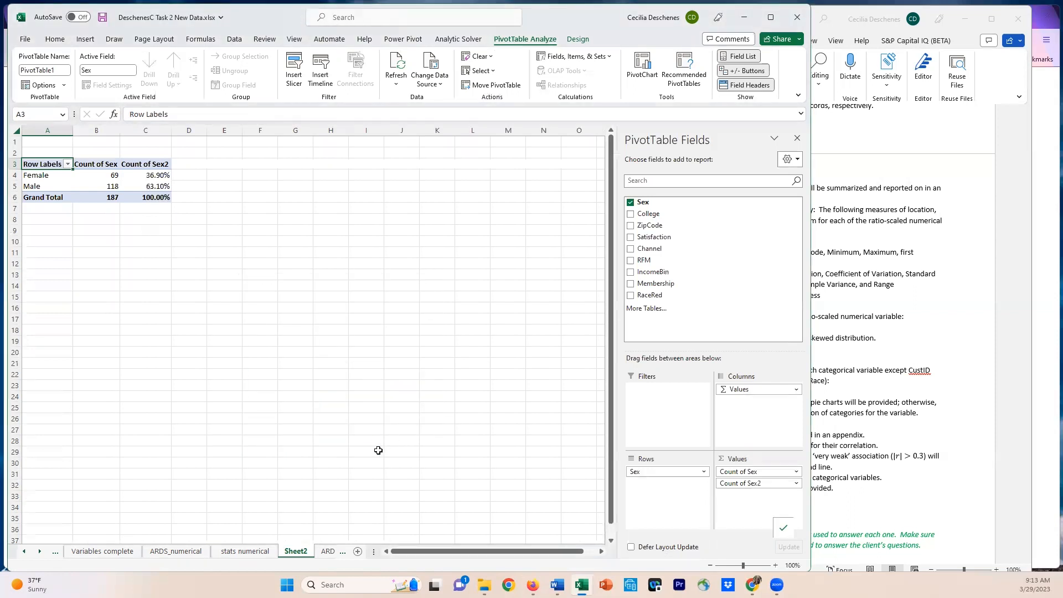
Copy the Sex pivot table, undo a first regular paste at cell A9, and paste it there as values instead
drag(46, 160, 149, 193)
key(ctrl+c)
click(58, 228)
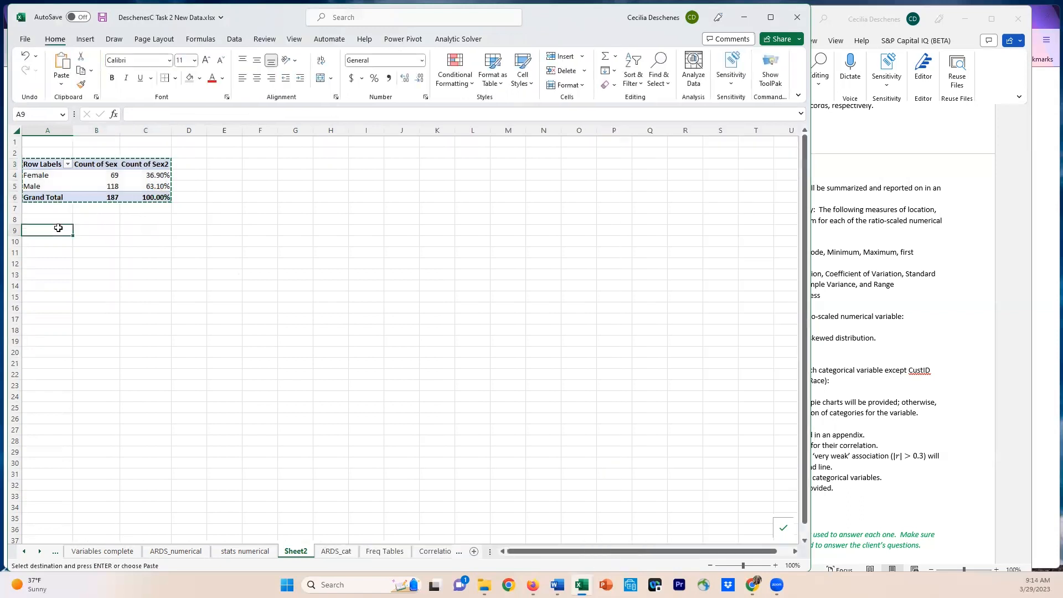
key(ctrl+v)
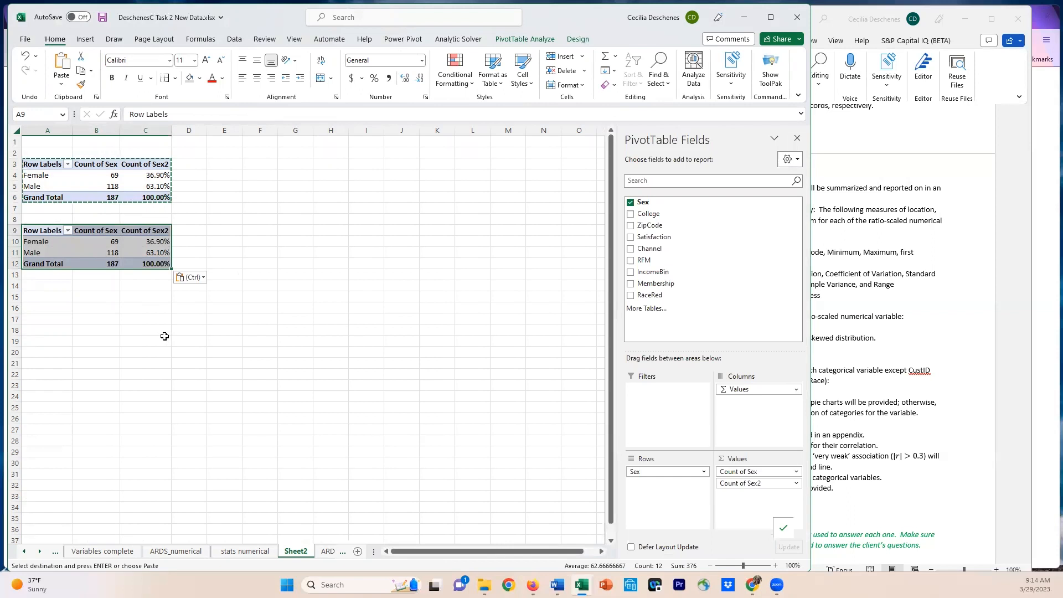
key(ctrl+z)
click(56, 232)
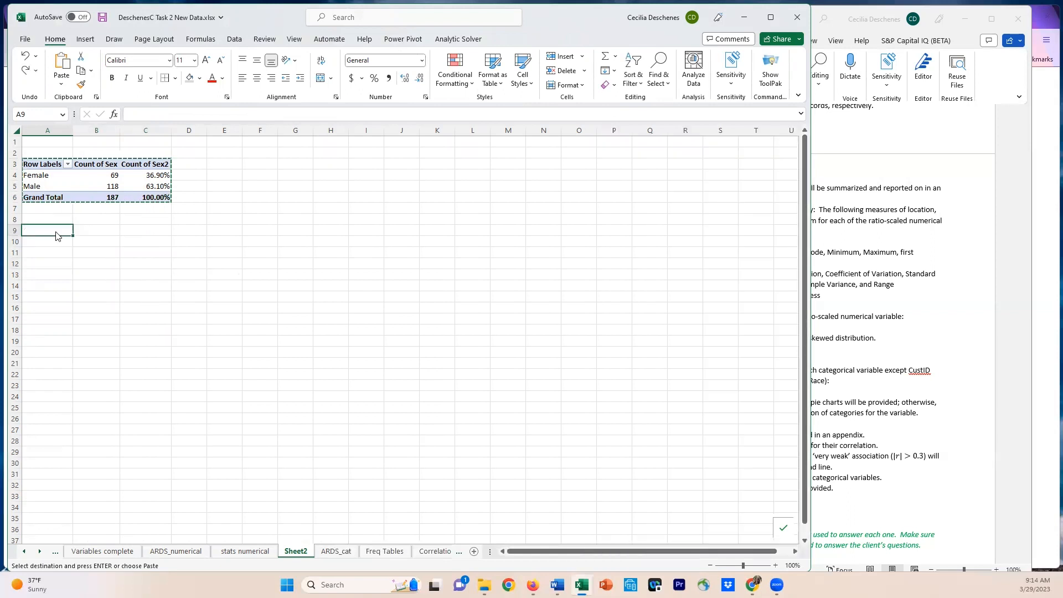
right_click(56, 237)
click(101, 309)
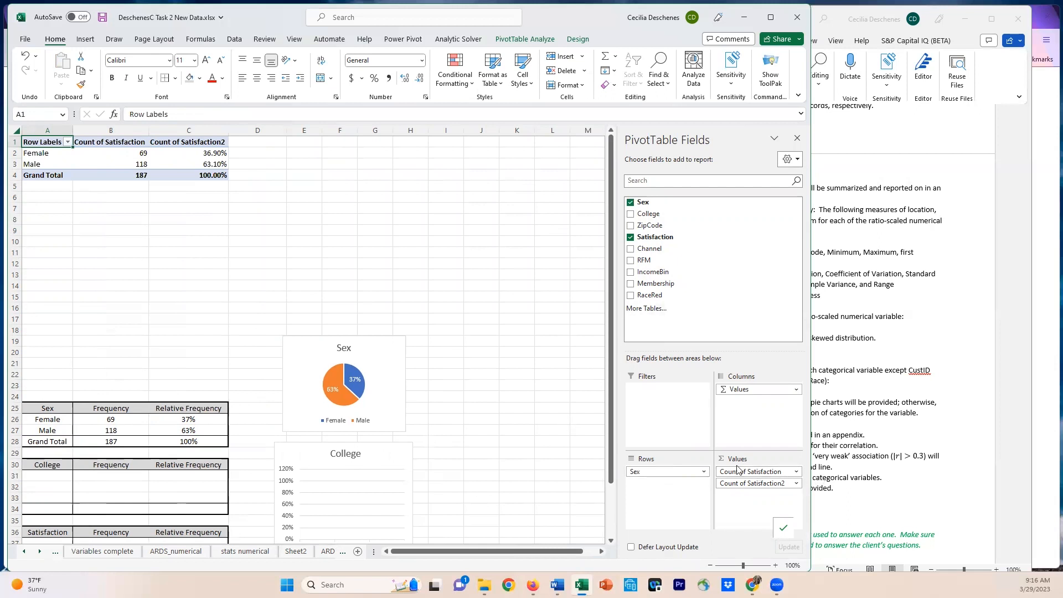
In the pivot table above the formatted frequency tables, replace both Satisfaction counts with two counts of Sex
drag(745, 475, 746, 287)
drag(745, 287, 747, 299)
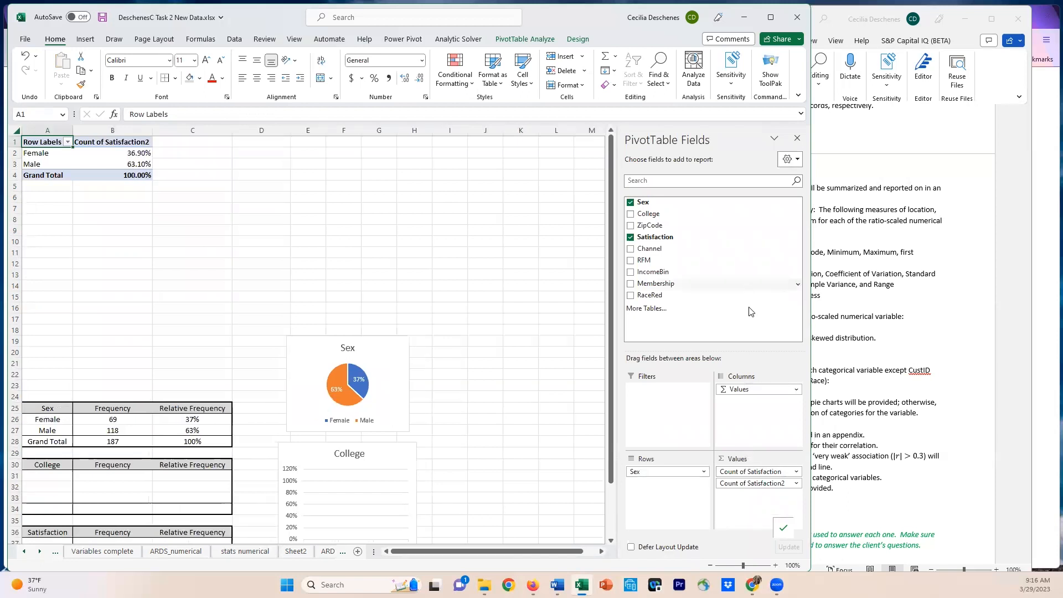
drag(759, 475, 753, 308)
drag(644, 203, 723, 471)
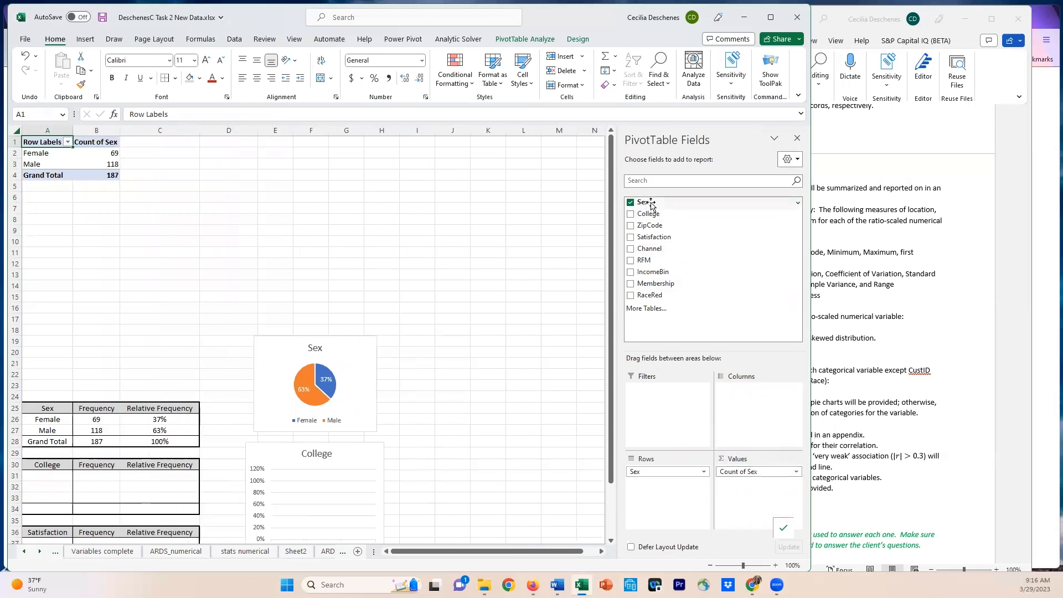
drag(651, 204, 740, 486)
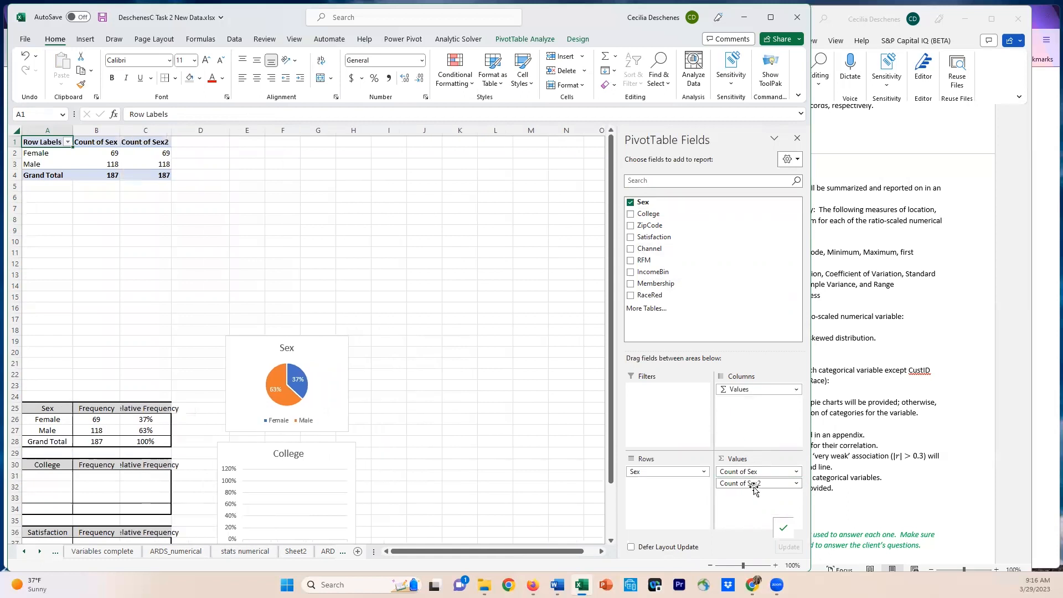
In the pivot table on the Freq Tables sheet, show the second count of Sex as % of Grand Total
click(743, 483)
click(750, 470)
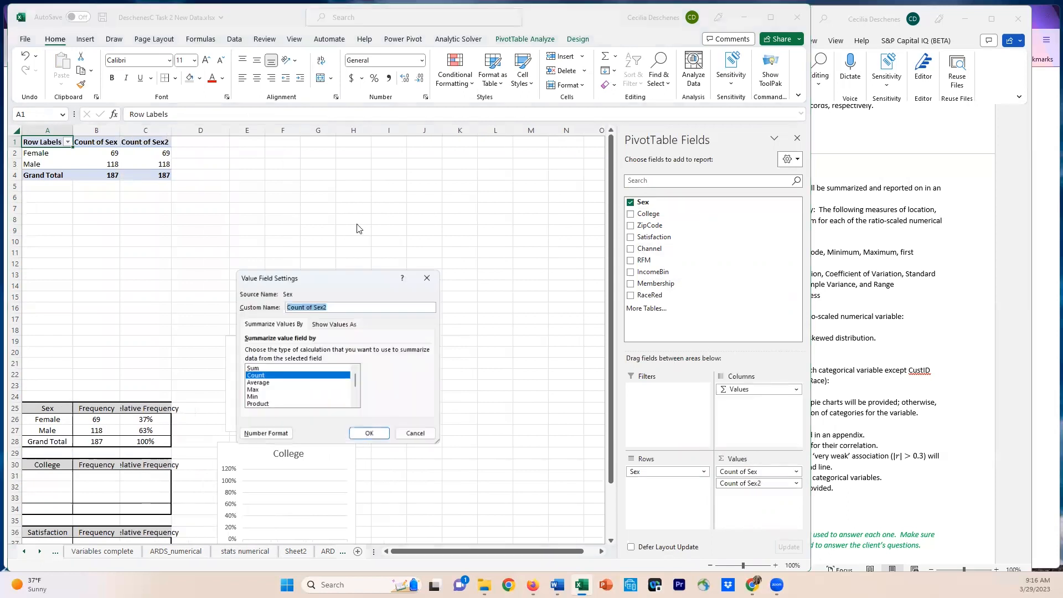
click(334, 325)
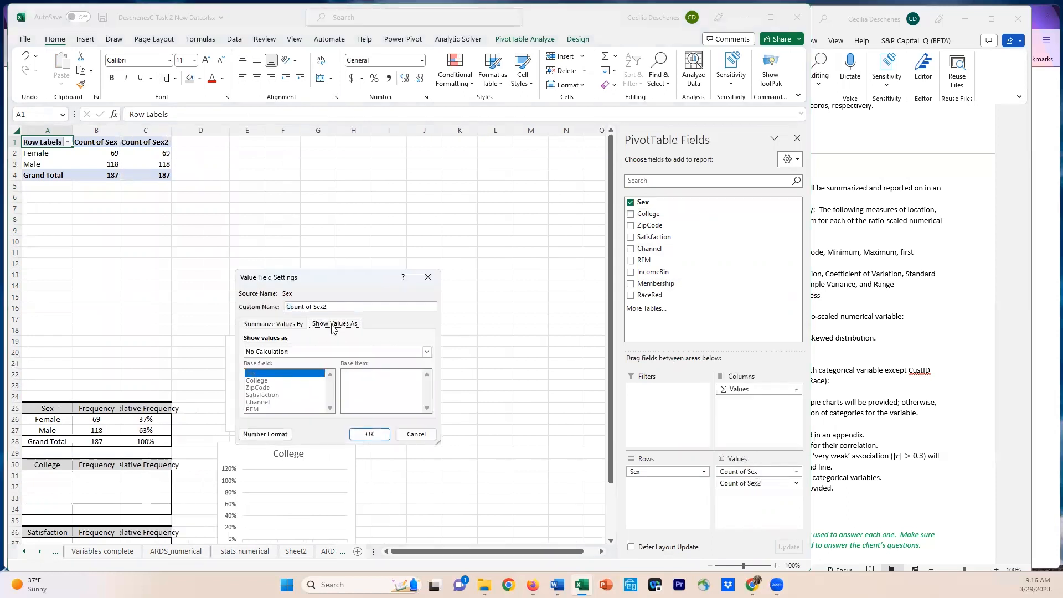
click(310, 351)
click(300, 367)
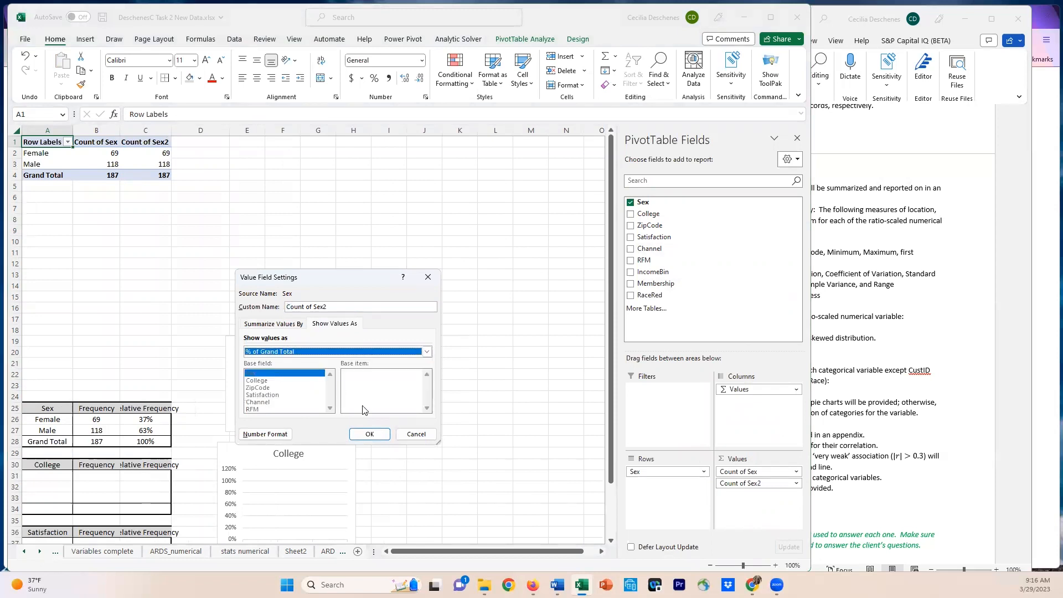
click(368, 435)
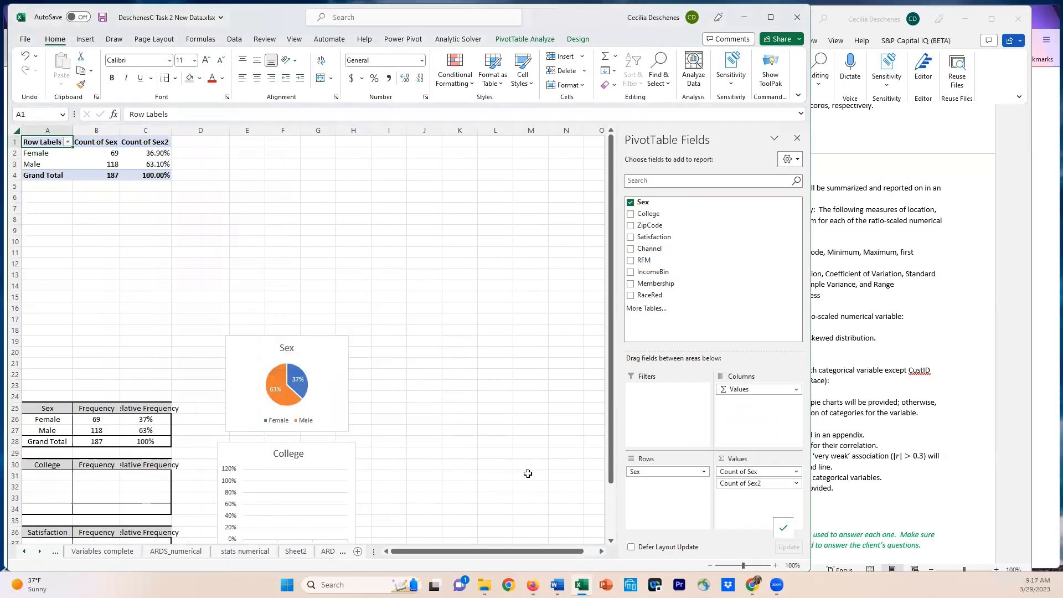
Widen column C so the Relative Frequency headings of the formatted tables fit
scroll(485, 462, down, 1)
scroll(489, 460, up, 1)
drag(170, 130, 187, 130)
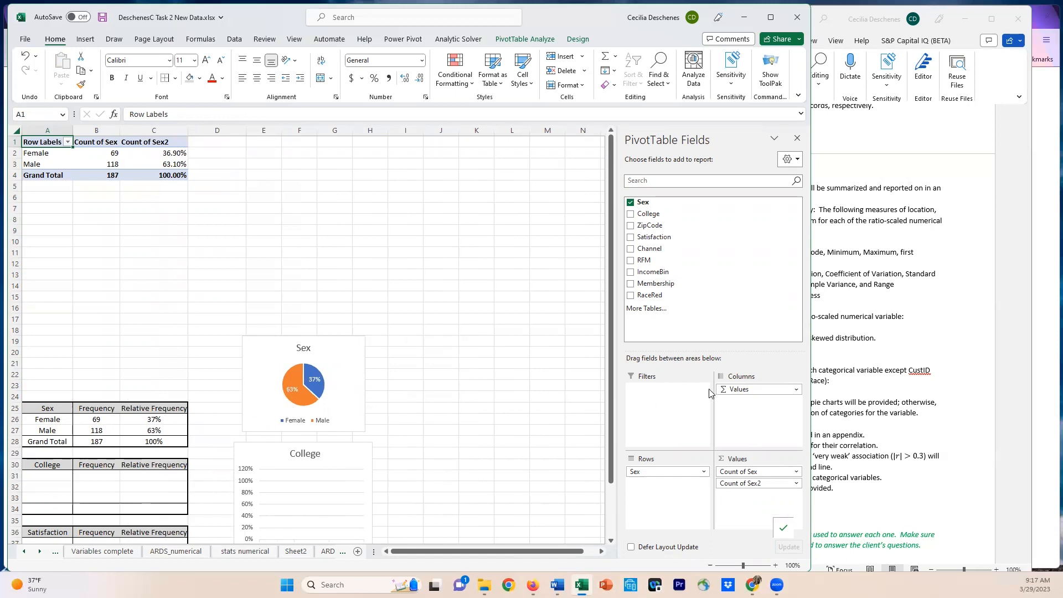
Move the Sex pie chart slightly down and widen it to sit neatly beside the frequency tables
click(886, 400)
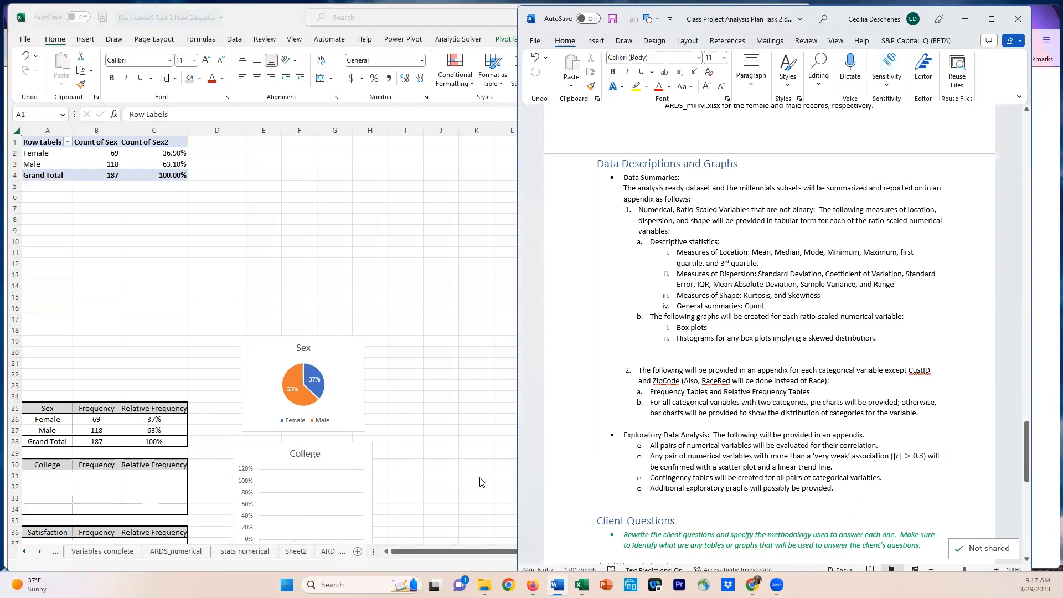
click(344, 344)
drag(341, 340, 333, 347)
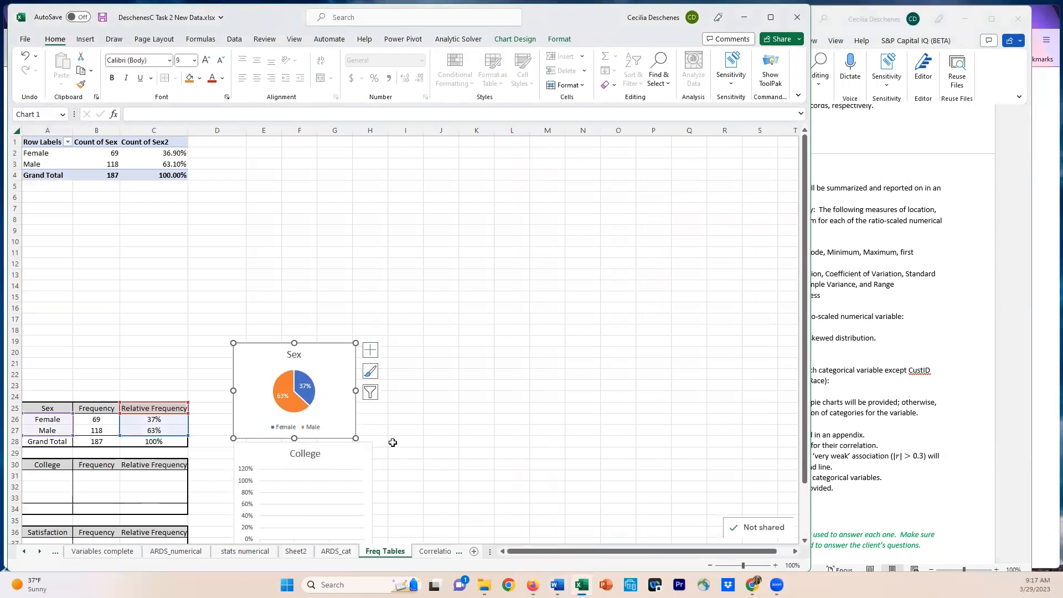
drag(356, 391, 368, 390)
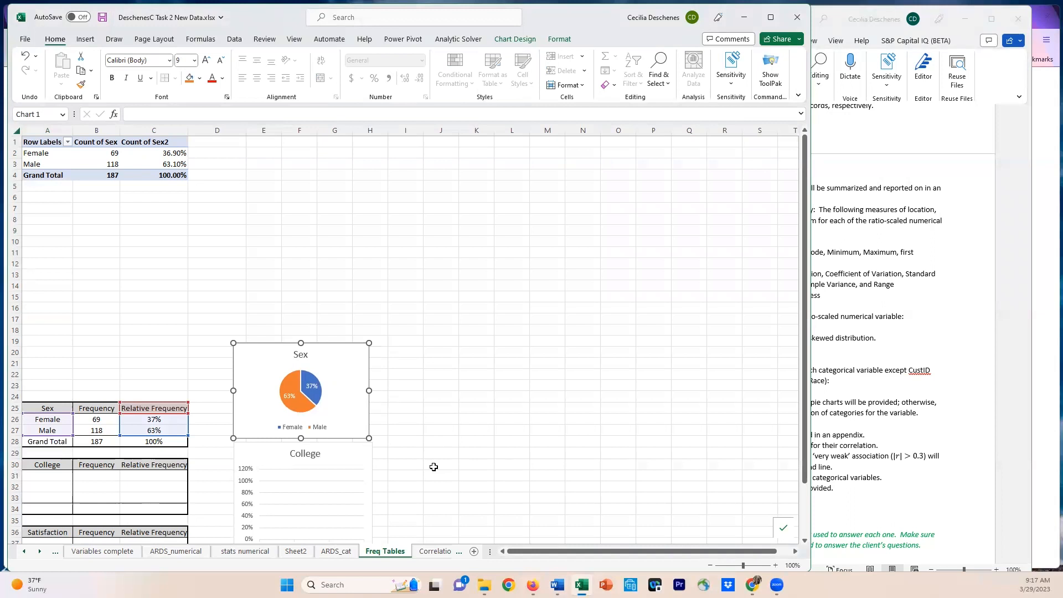
click(441, 464)
Examine the frequency tables, their charts and the Sex pivot table against the analysis plan's requirements for categorical variables and exploratory analysis
scroll(417, 427, down, 1)
scroll(417, 427, down, 3)
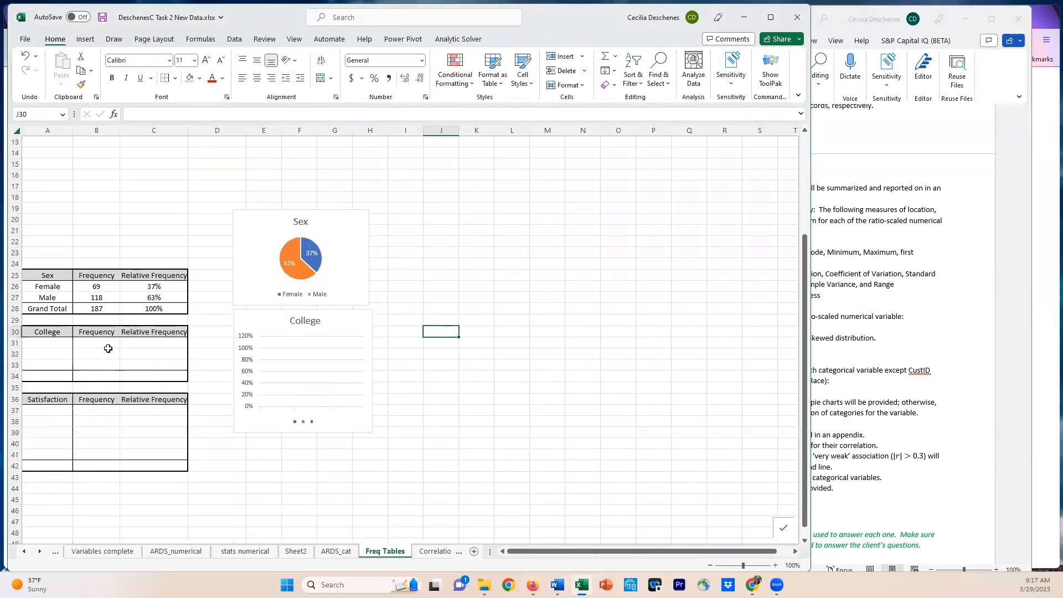
click(886, 345)
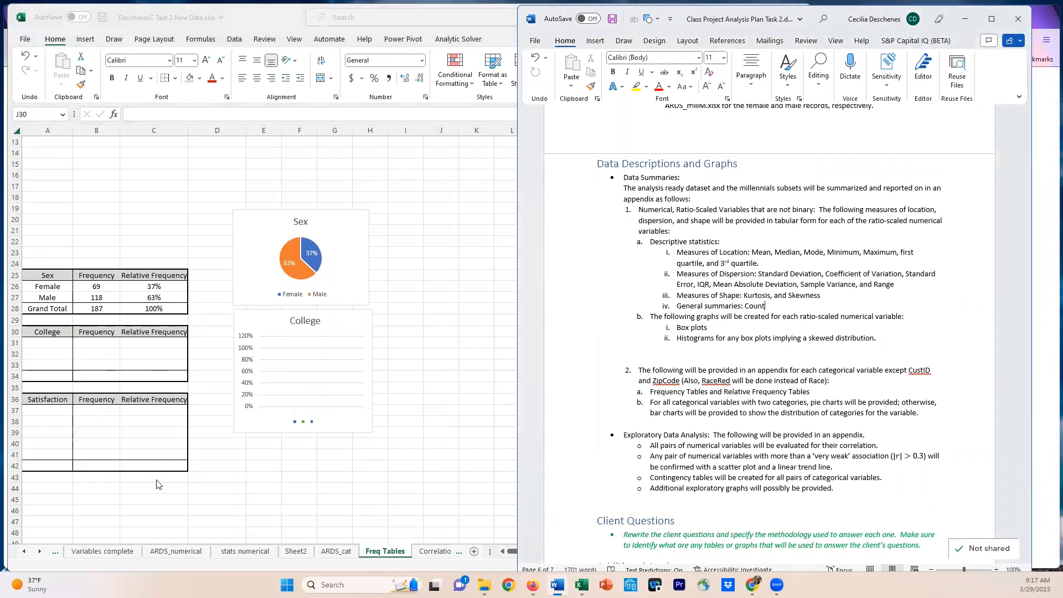
scroll(231, 343, up, 1)
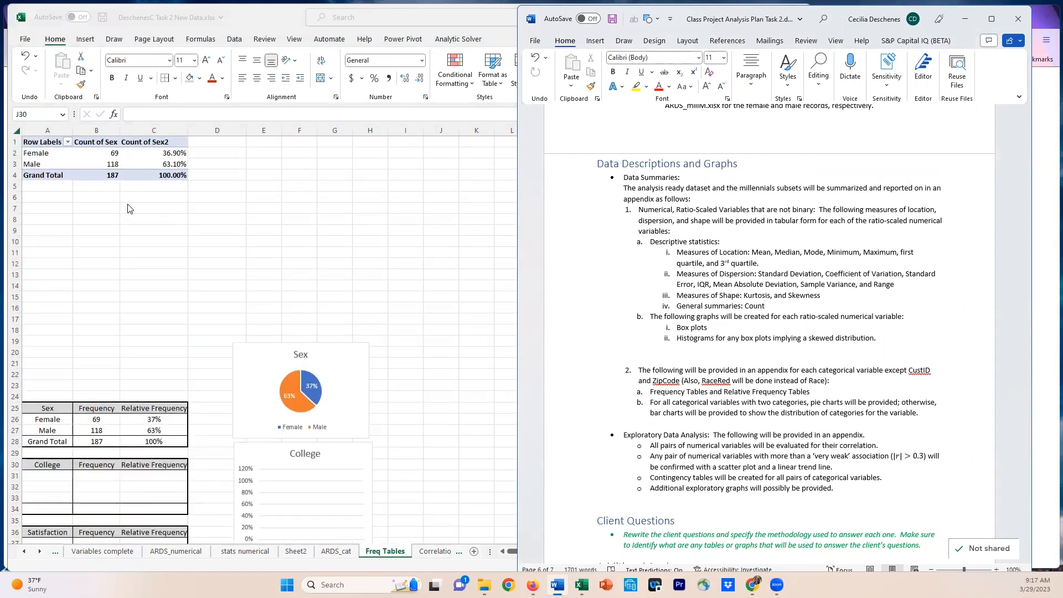
click(93, 164)
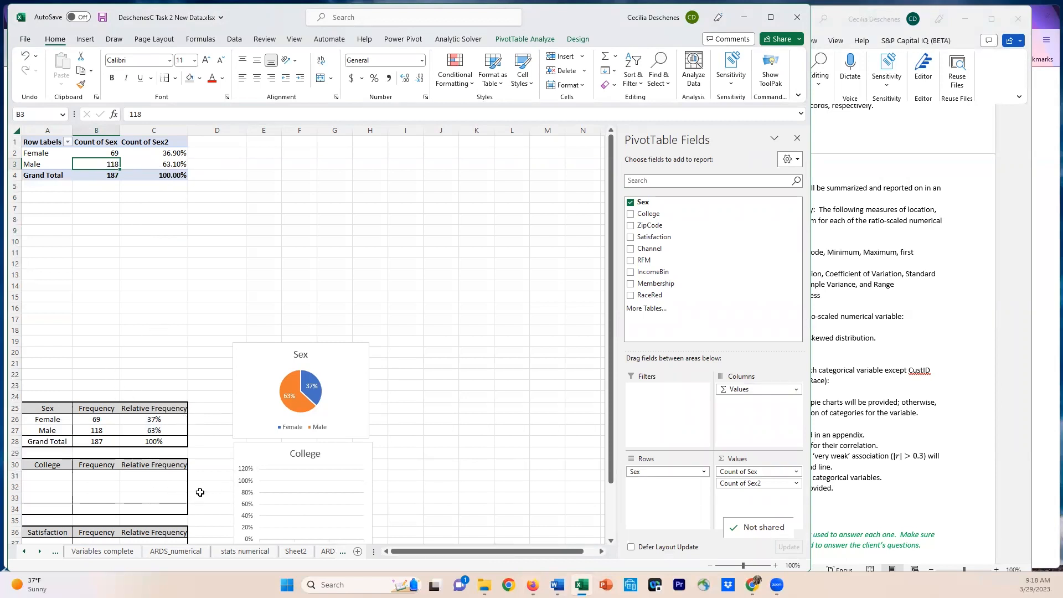
scroll(202, 479, down, 2)
scroll(177, 486, down, 2)
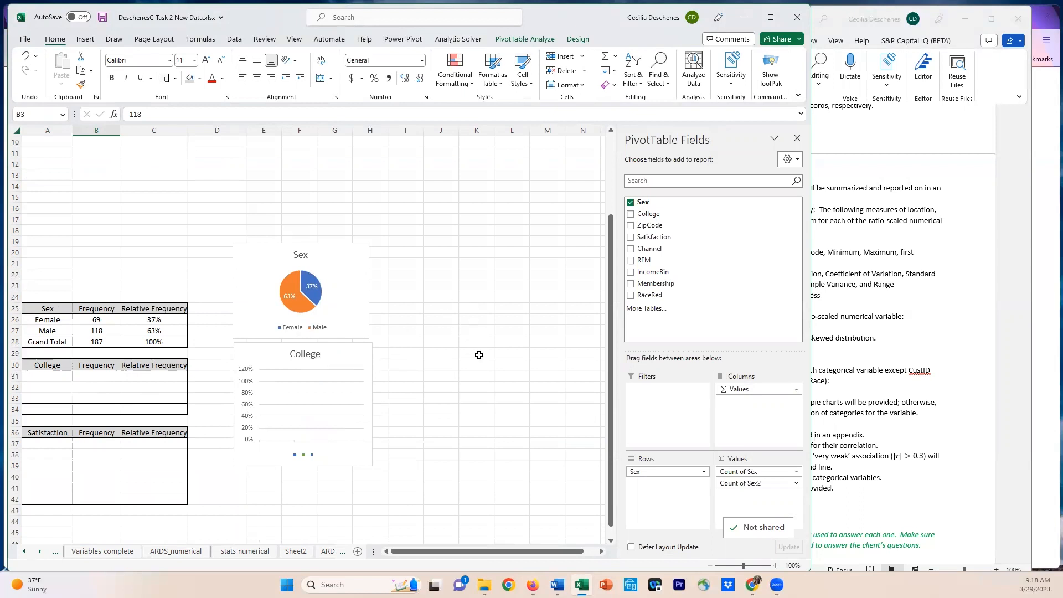
scroll(479, 355, up, 3)
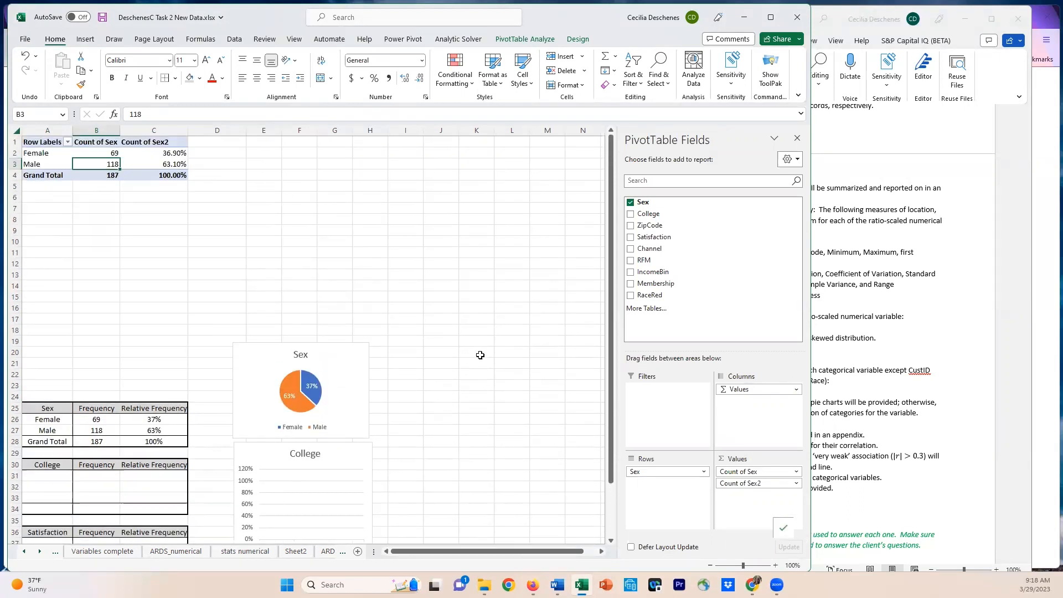
scroll(466, 343, down, 2)
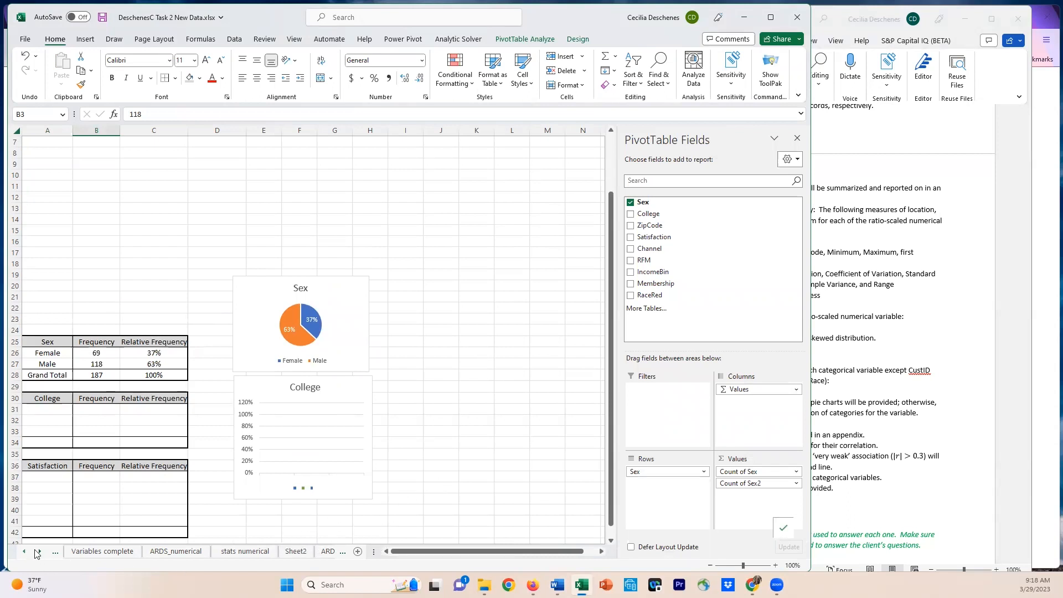
click(912, 395)
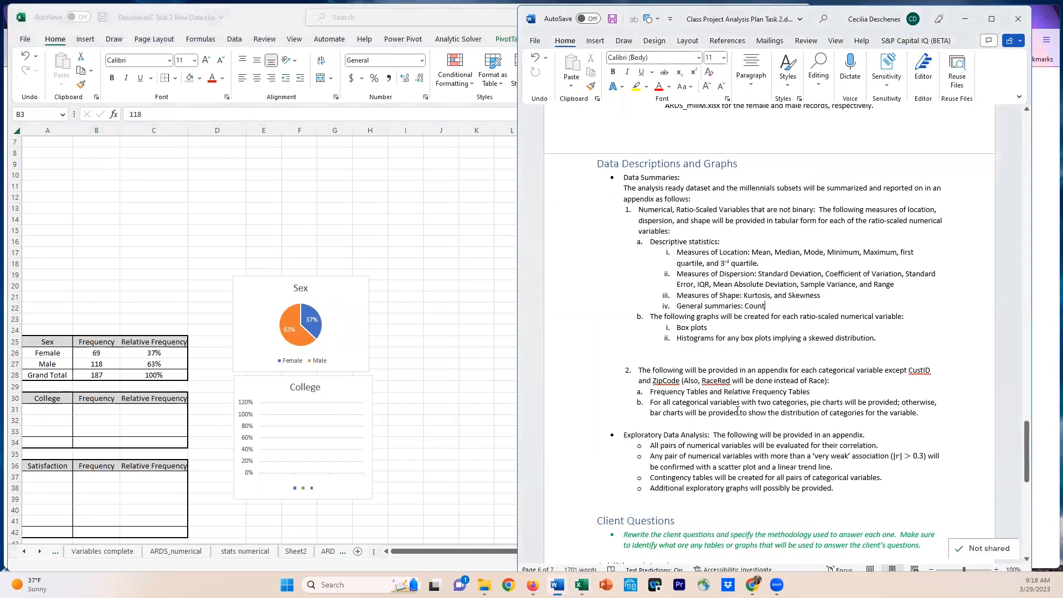
scroll(695, 435, down, 1)
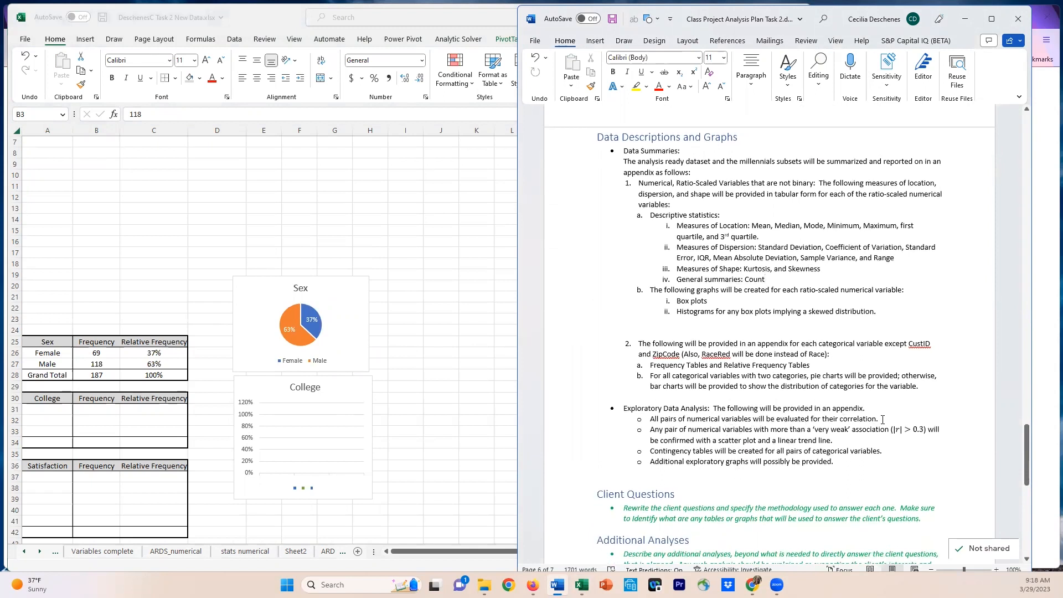
Look up the Exam 2/Task 2 Class Videos page in the browser, and view the Correlations sheet in the Excel workbook
click(40, 553)
click(41, 553)
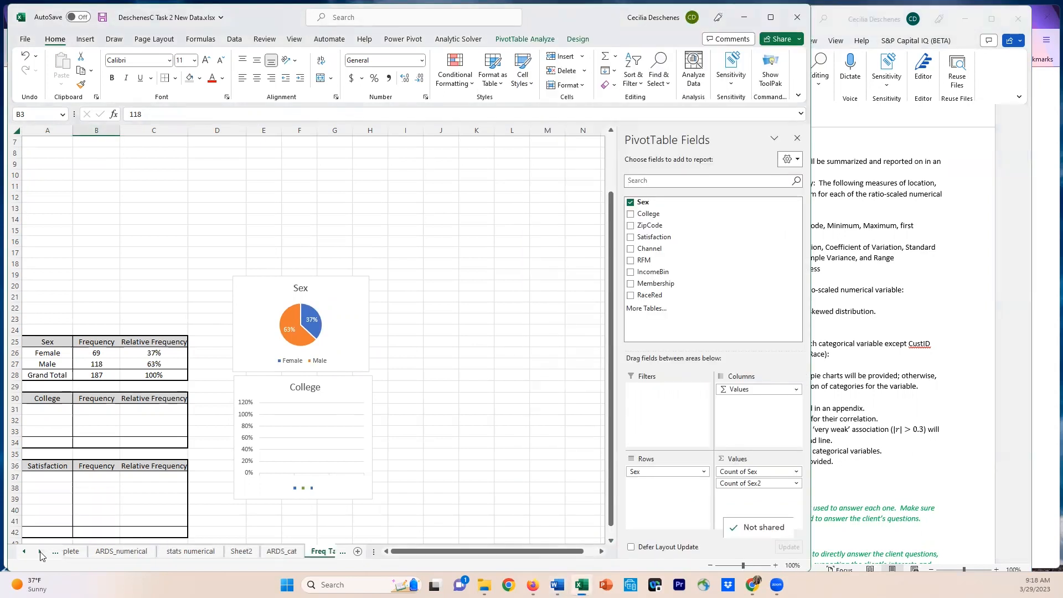
click(41, 553)
click(40, 553)
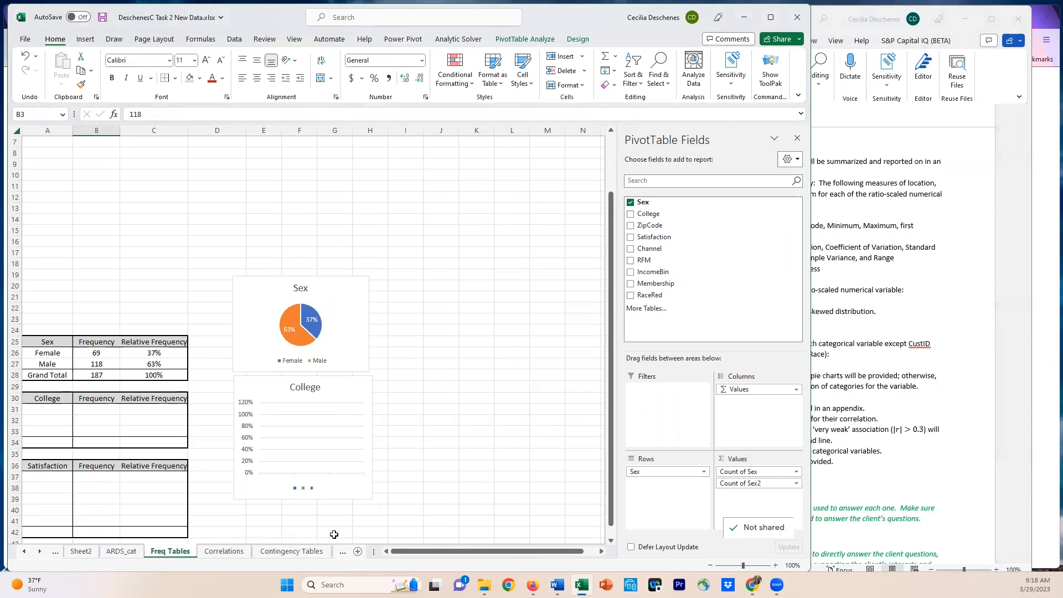
click(1047, 302)
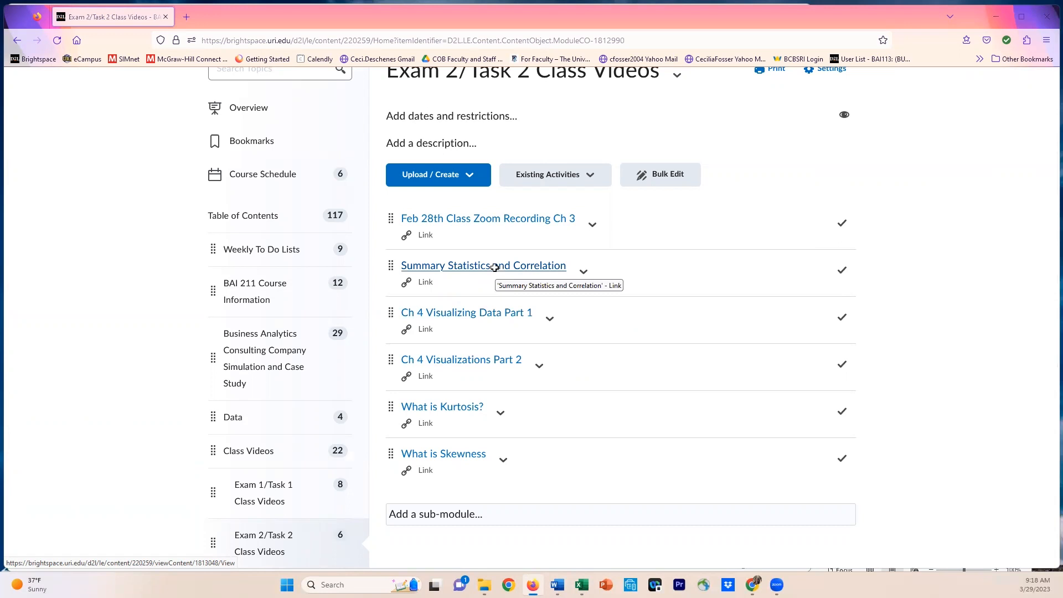
key(alt+Tab)
scroll(518, 282, up, 2)
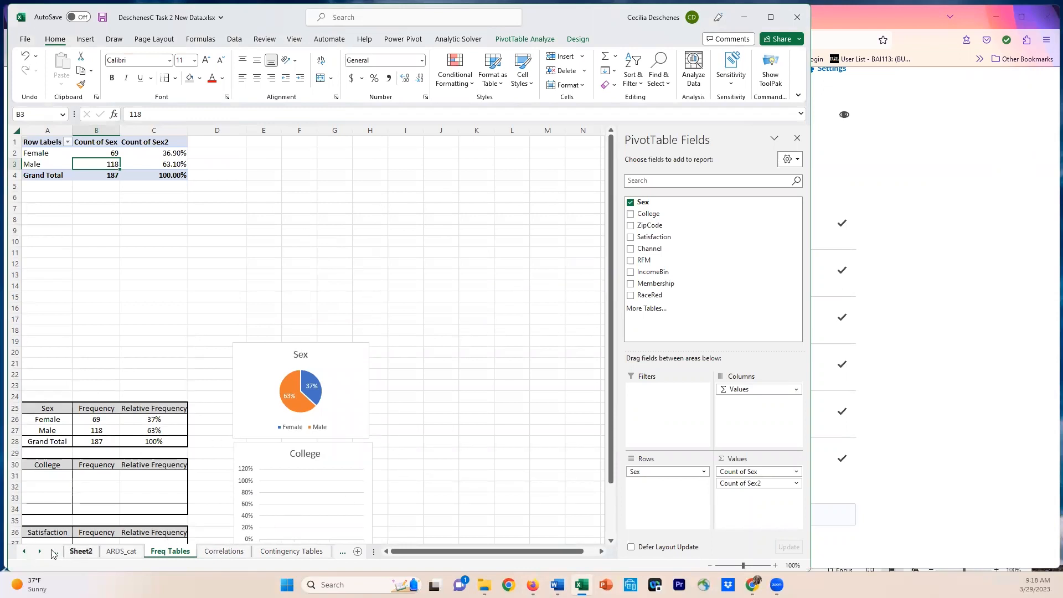
click(224, 551)
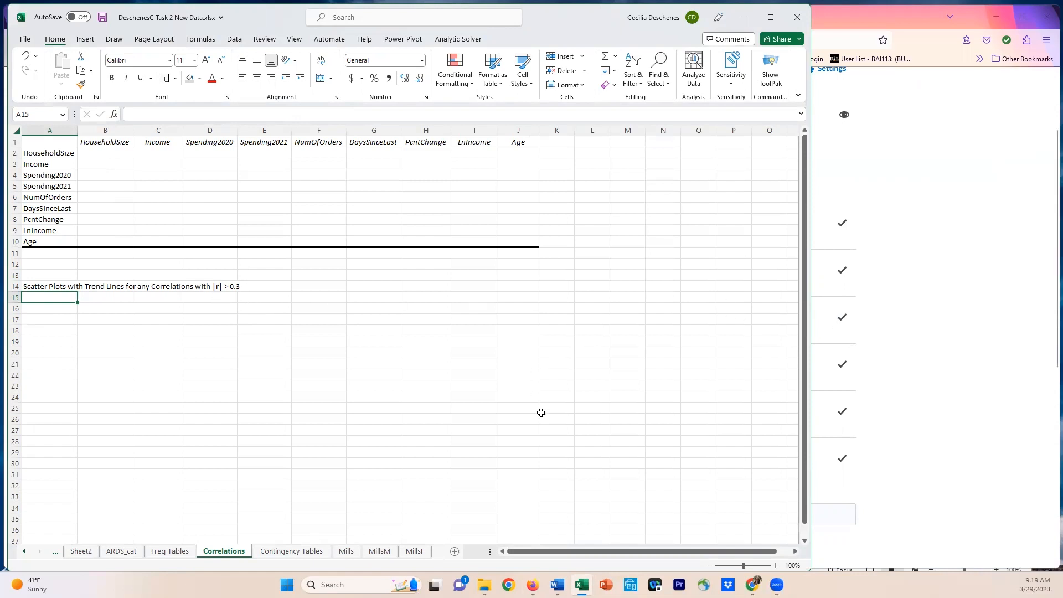
Review the contingency table requirement in the Word analysis plan and the class videos page in the browser, then return to Excel
click(557, 583)
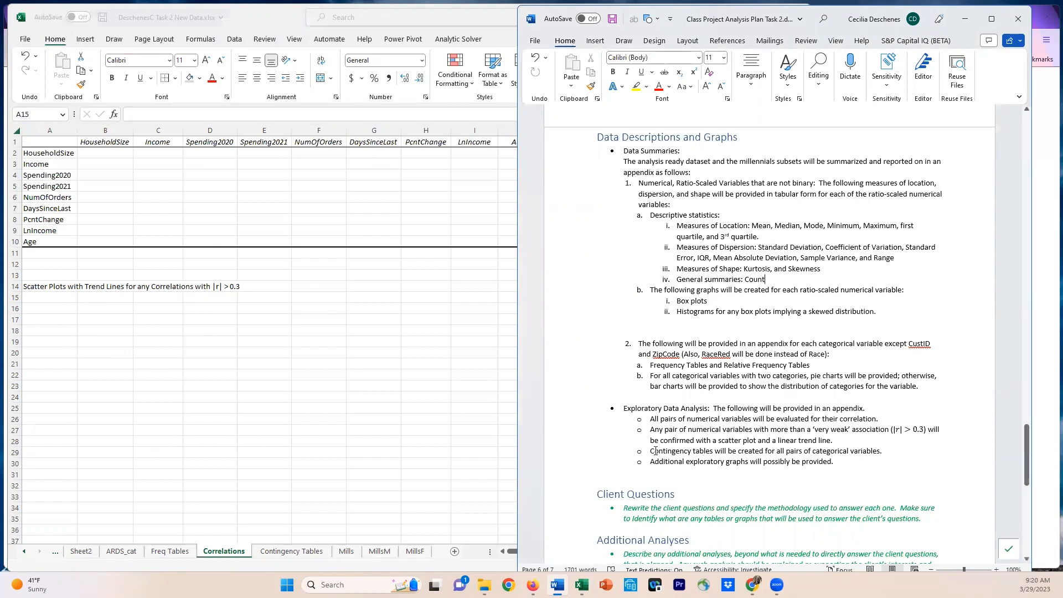
drag(652, 452, 887, 452)
click(893, 461)
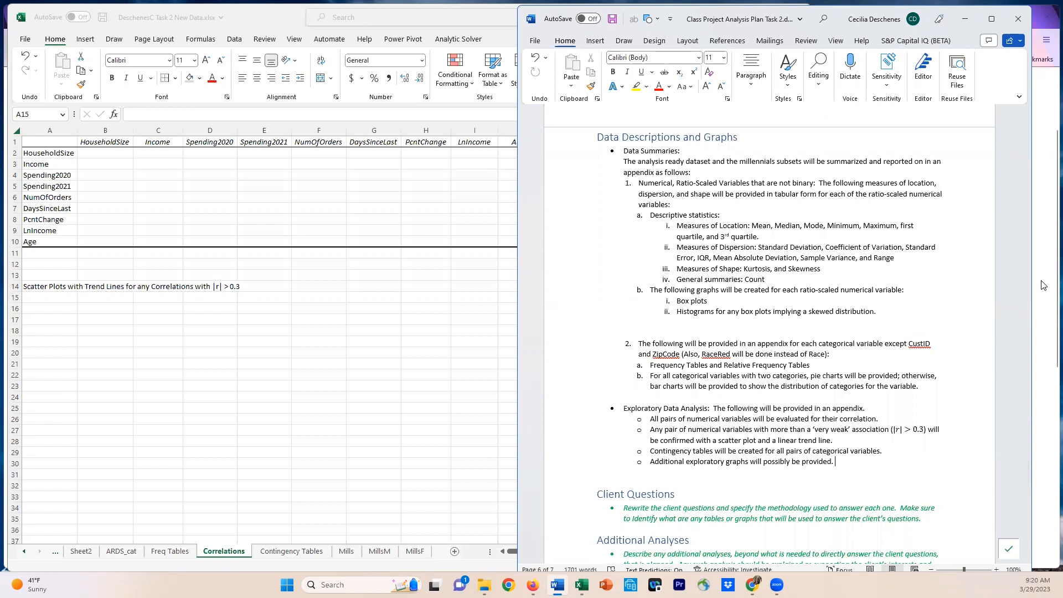
key(alt+Tab)
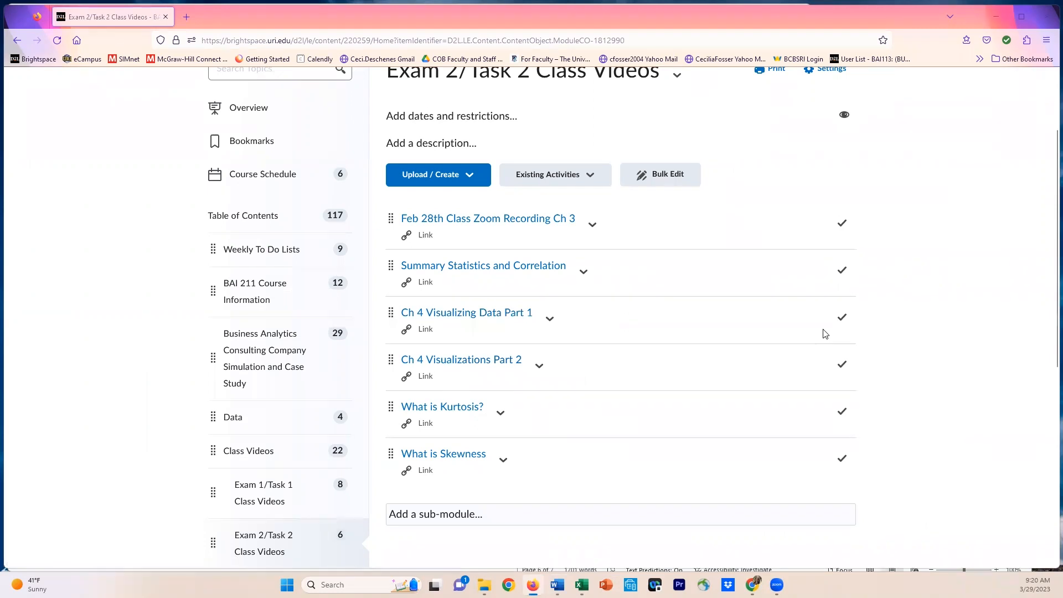
key(alt+Tab)
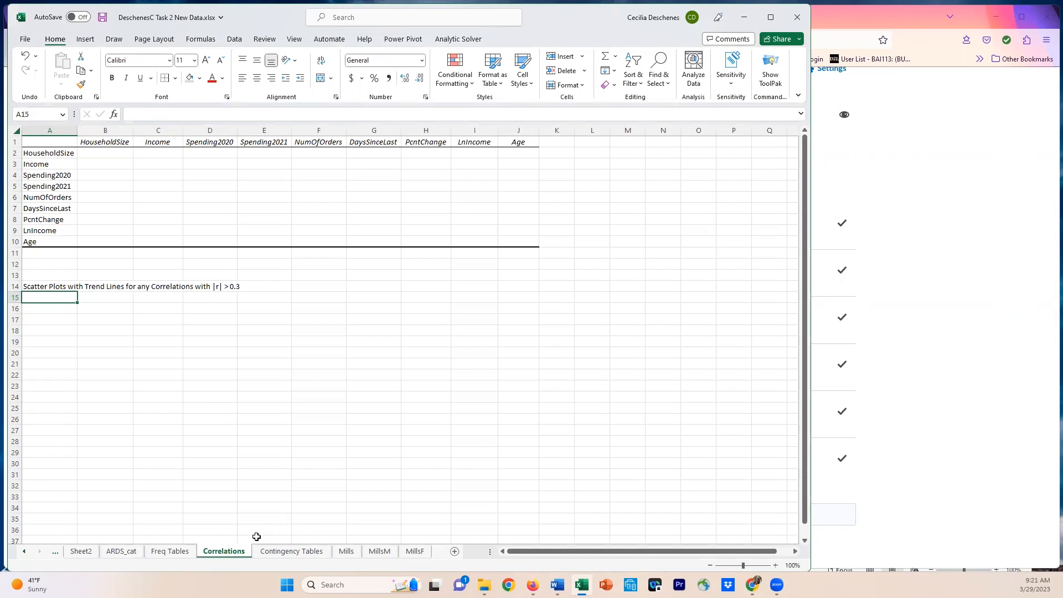
Inspect the College by Sex pivot table's field layout on the Contingency Tables sheet and compare it with the Freq Tables pivot table
click(275, 552)
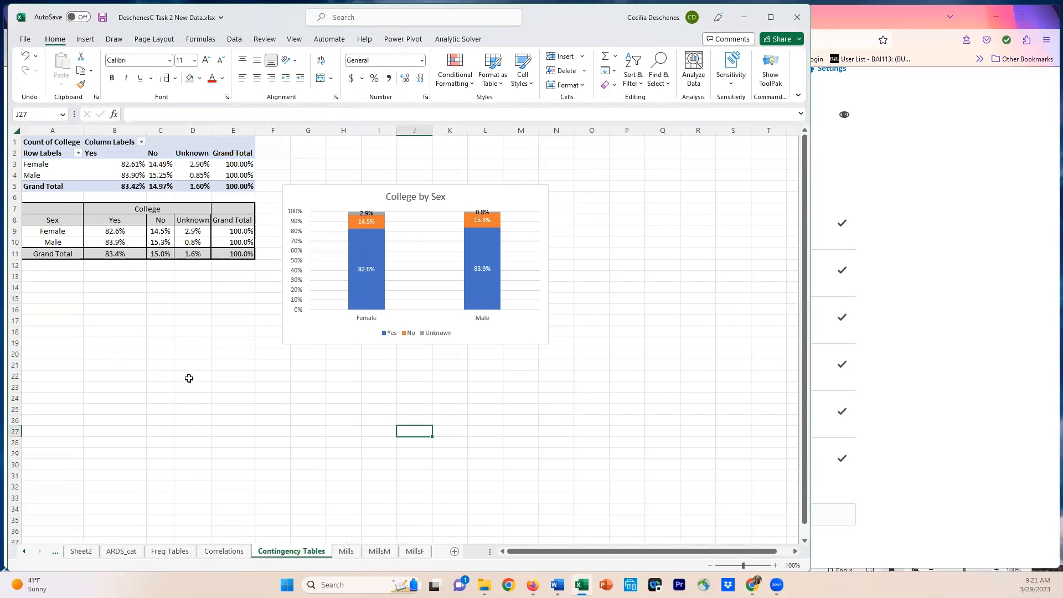
click(102, 164)
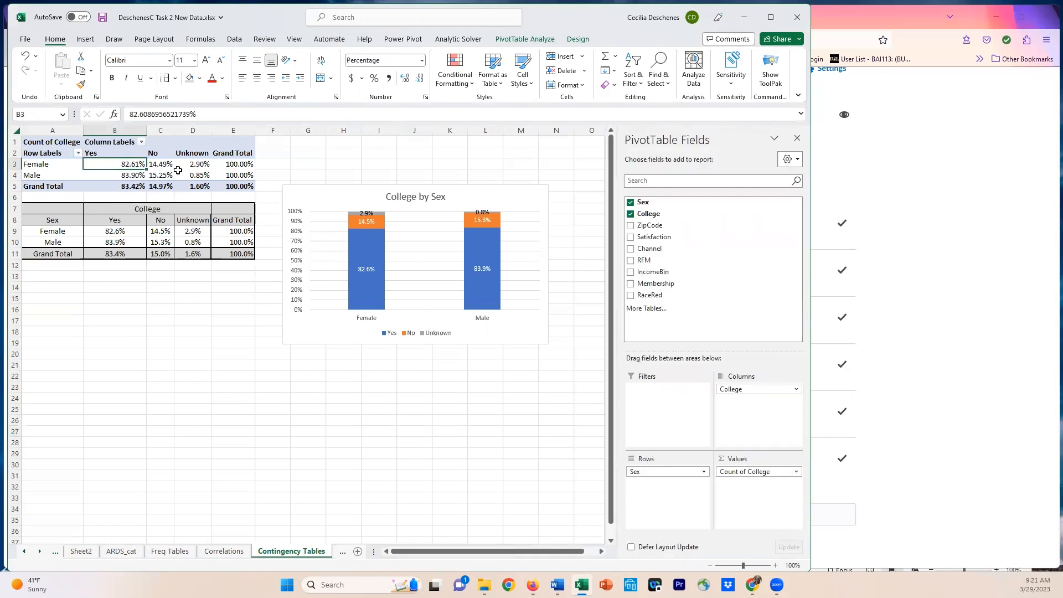
click(164, 552)
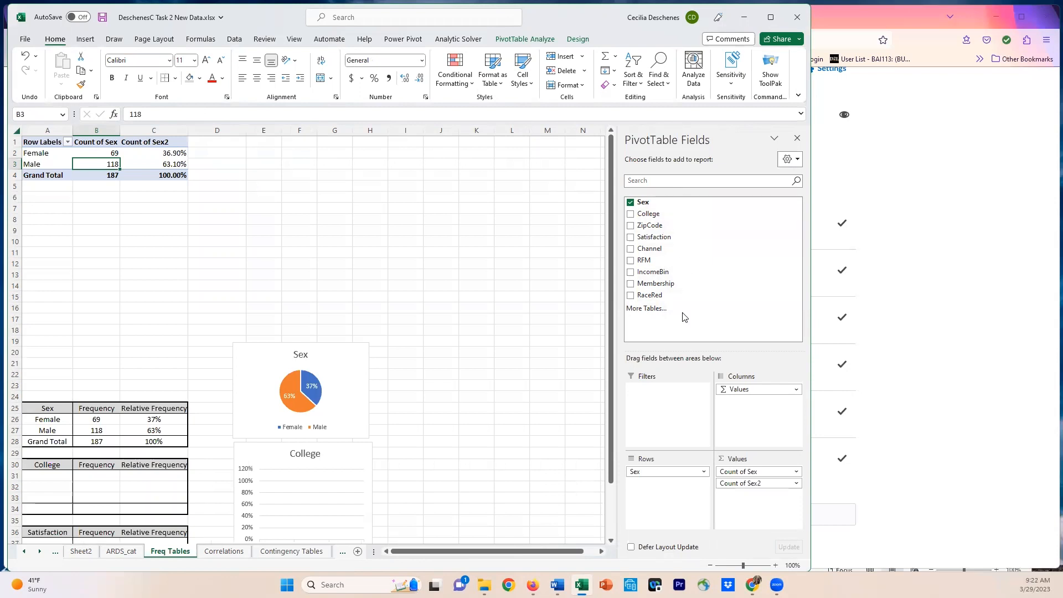
click(292, 552)
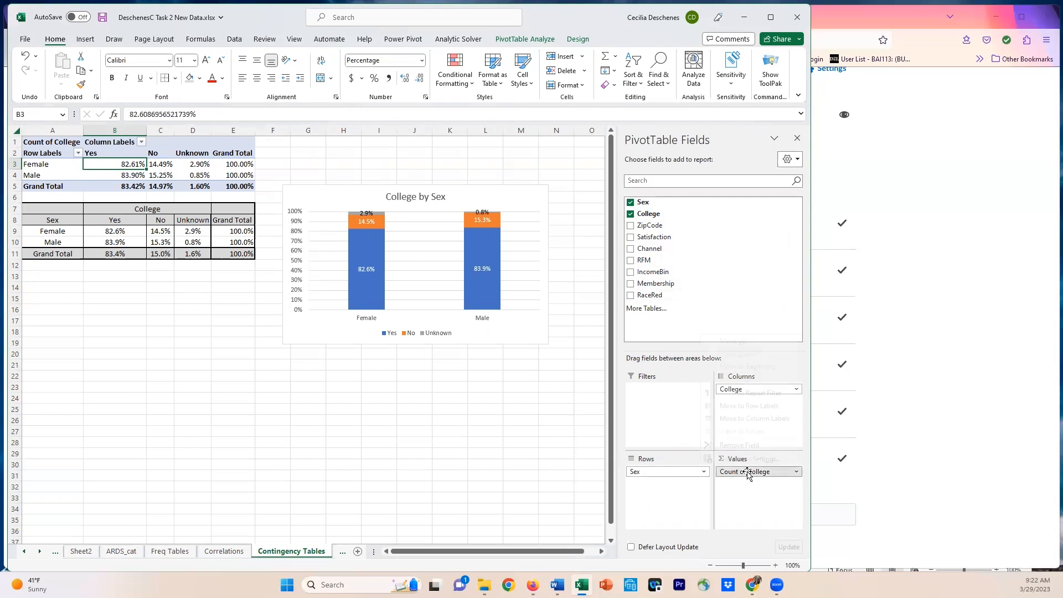
Check the Show Values As setting for Count of College in the contingency pivot table, and inspect the College by Sex chart's source range
click(748, 474)
click(756, 460)
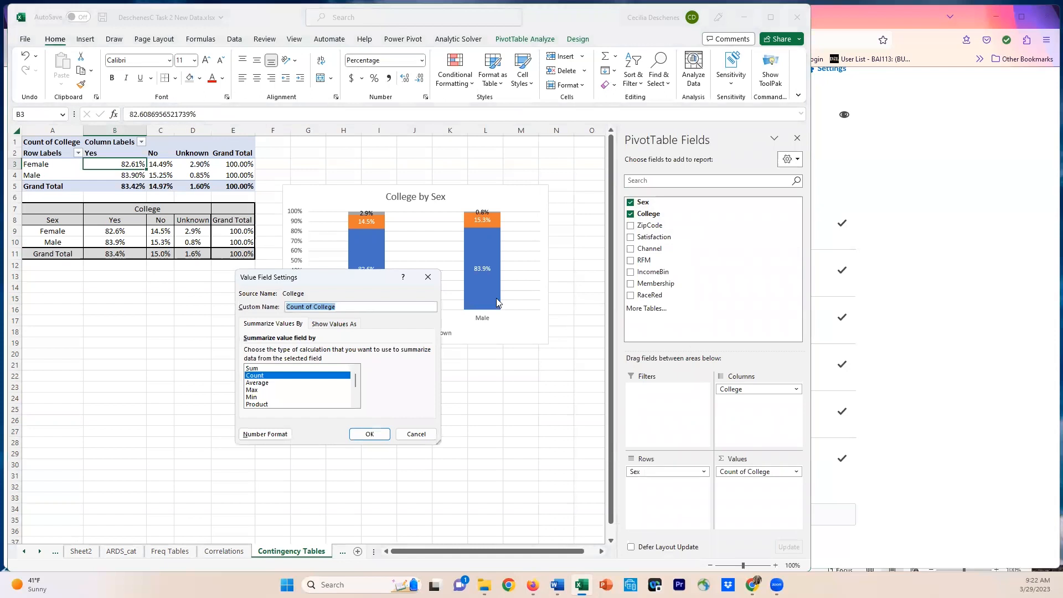
click(341, 325)
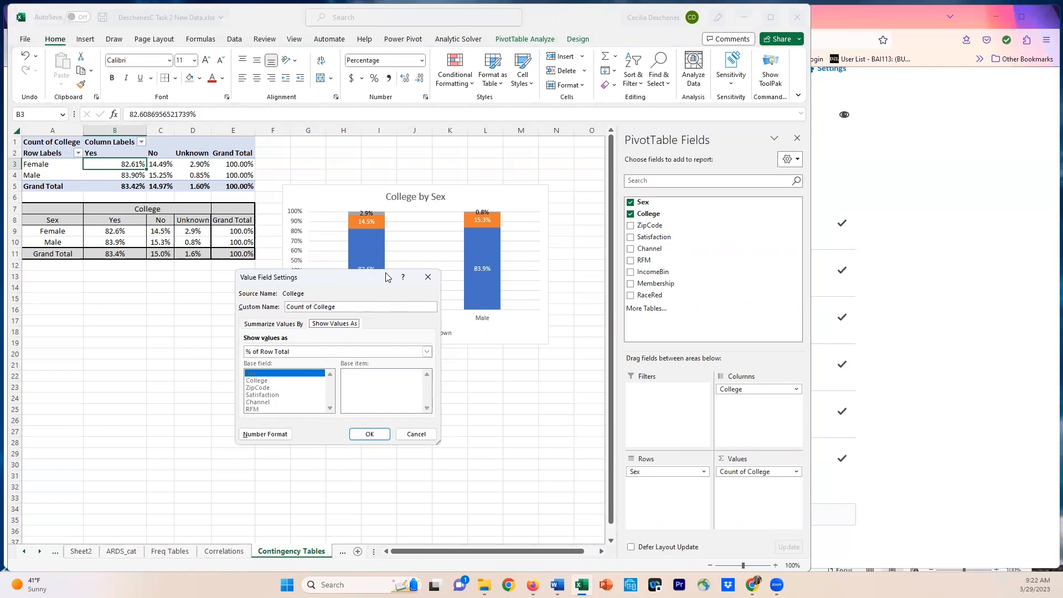
drag(387, 277, 674, 246)
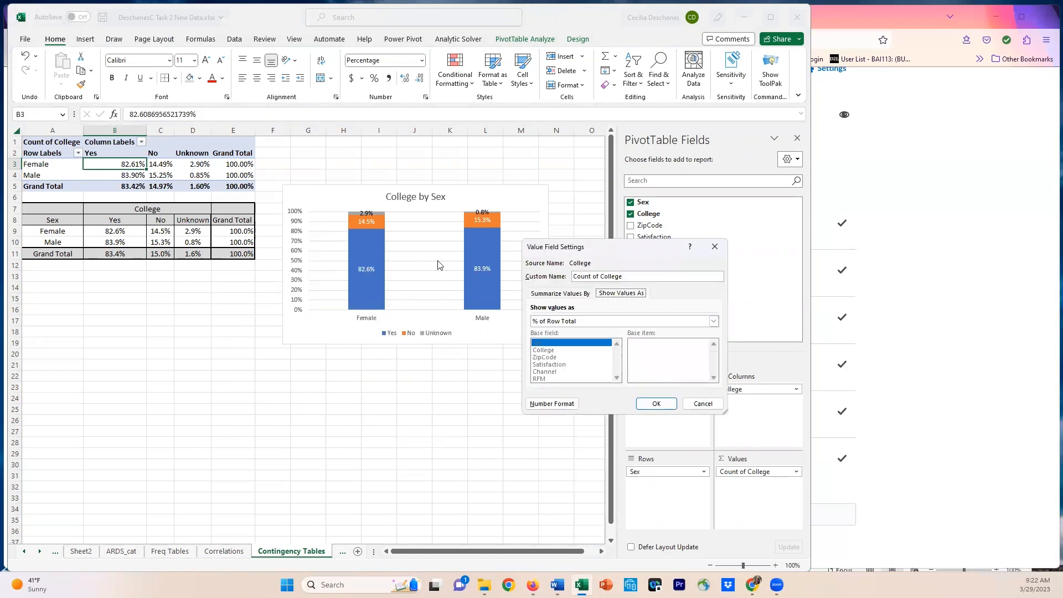
click(657, 404)
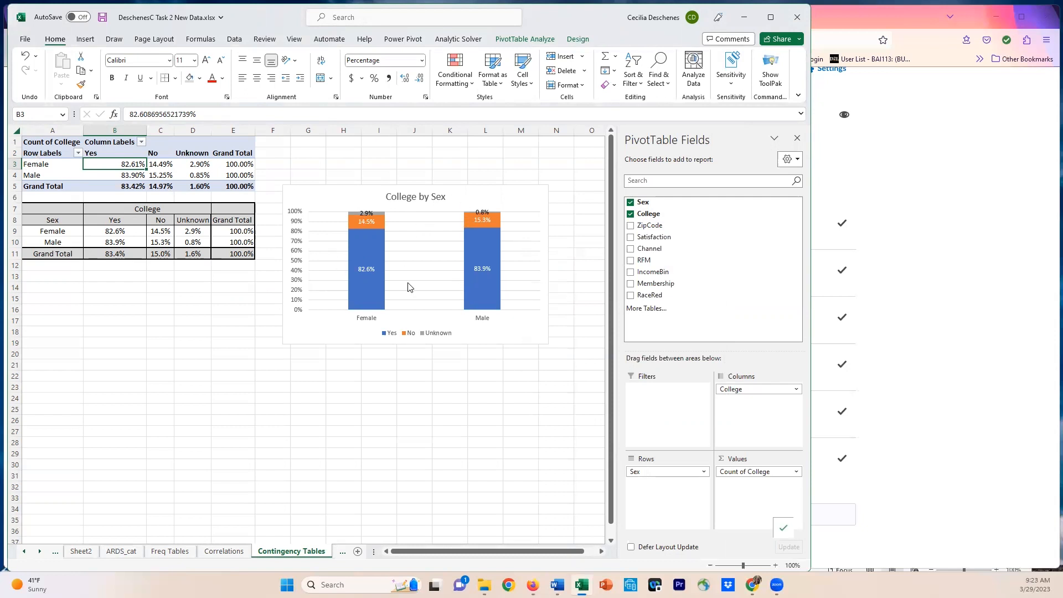
click(482, 202)
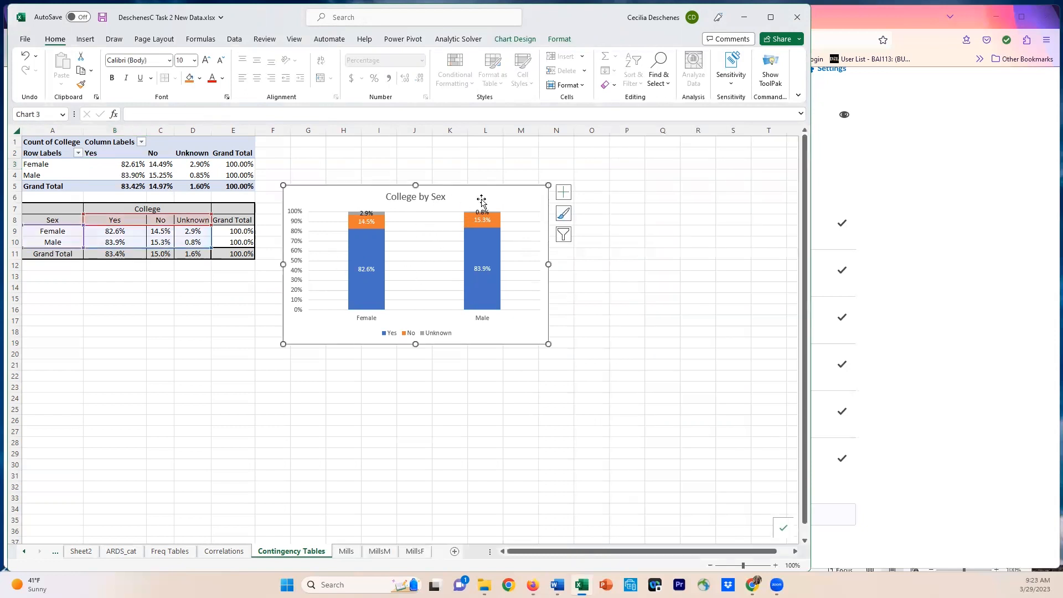
Change the College by Sex chart to a Clustered Column chart
click(515, 40)
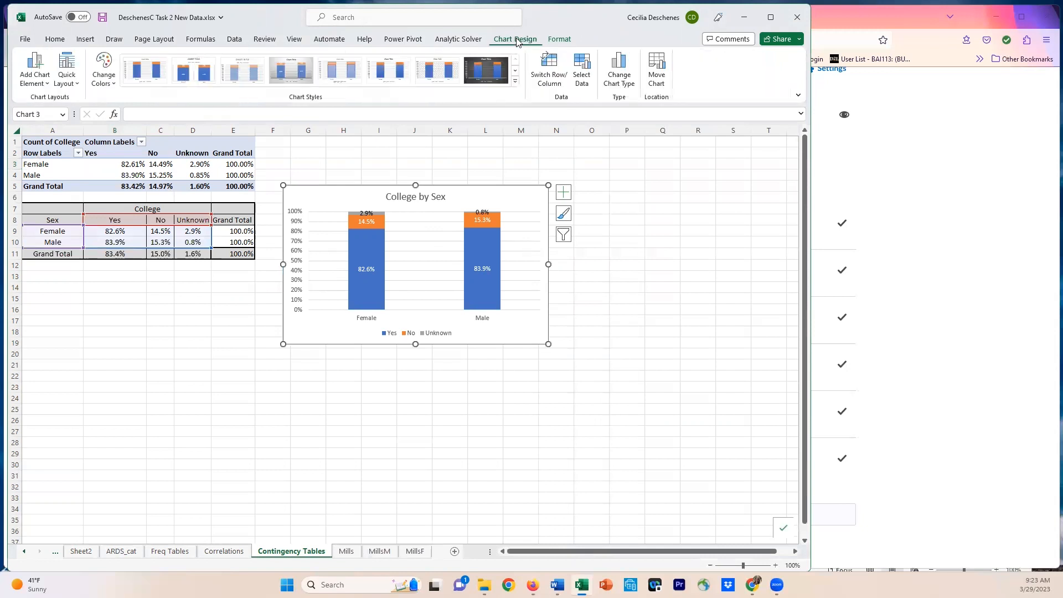
click(619, 72)
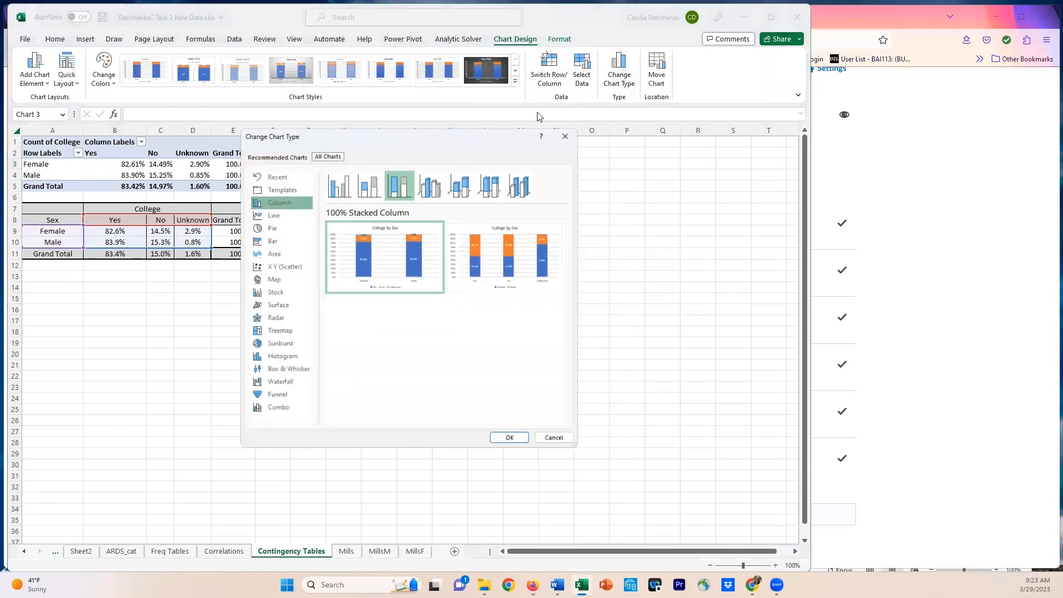
click(339, 182)
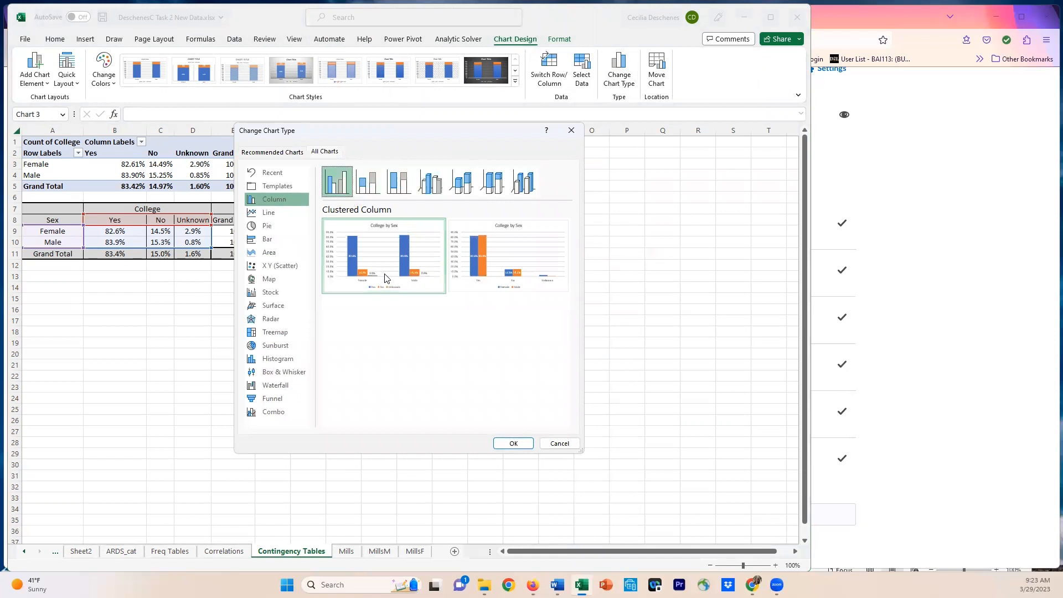
click(509, 441)
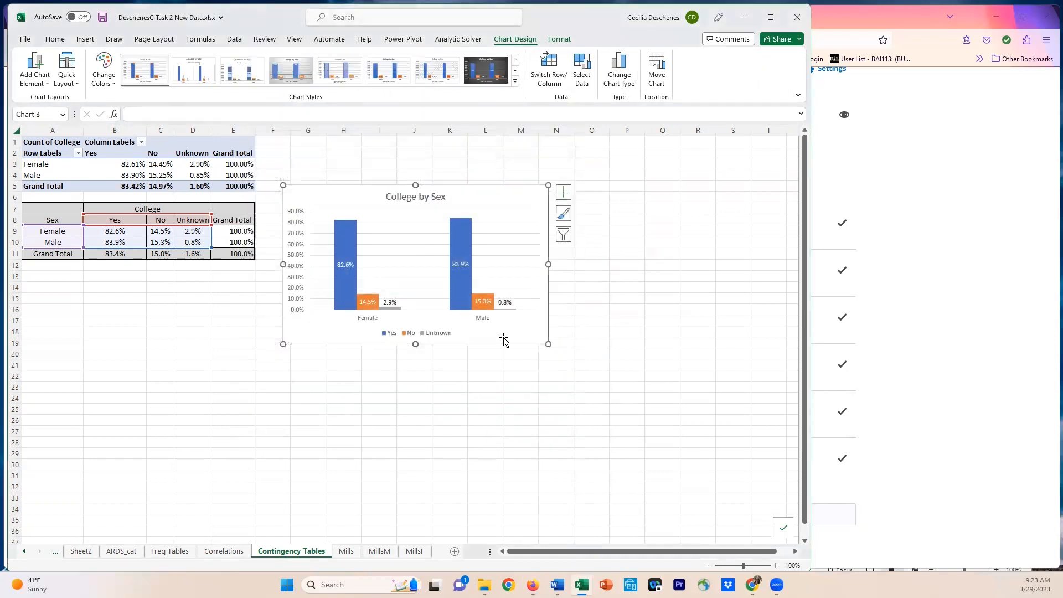
Change the College by Sex chart to a Stacked Column chart
click(619, 72)
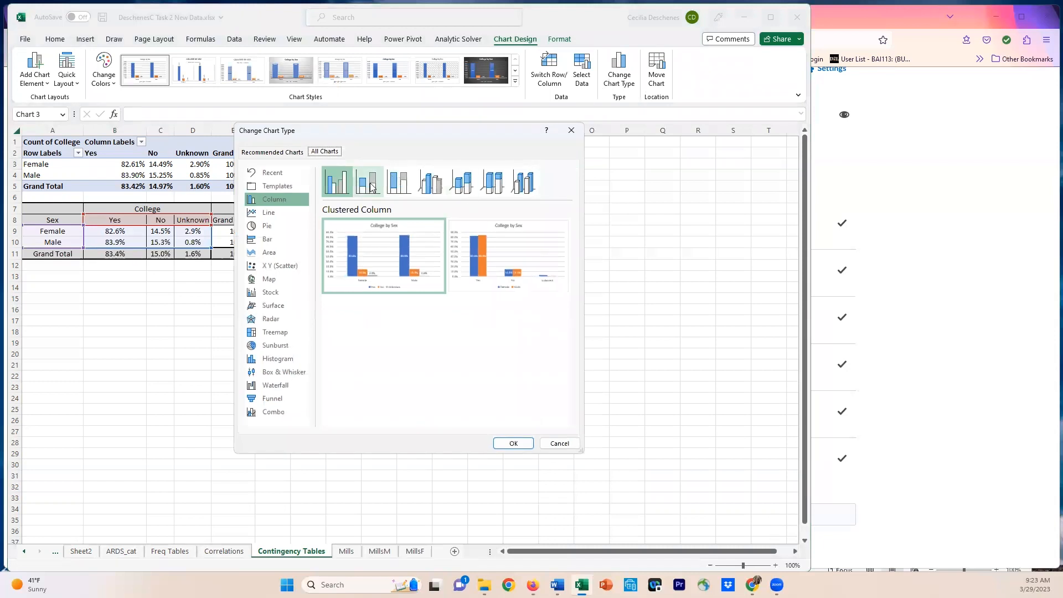
click(381, 186)
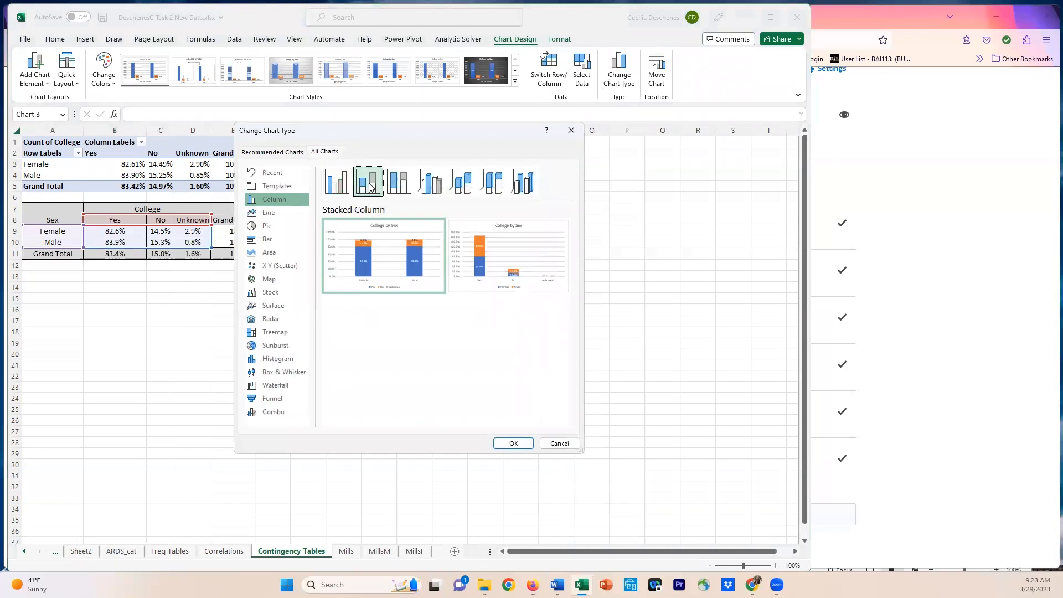
click(514, 445)
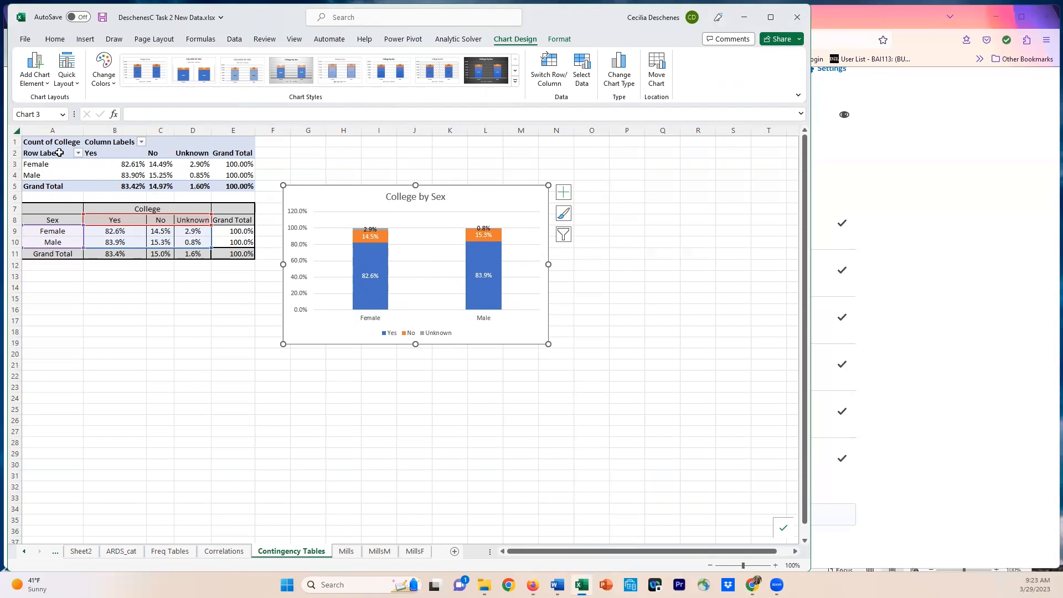
Return the College by Sex chart to the 100% Stacked Column type and deselect it
click(618, 81)
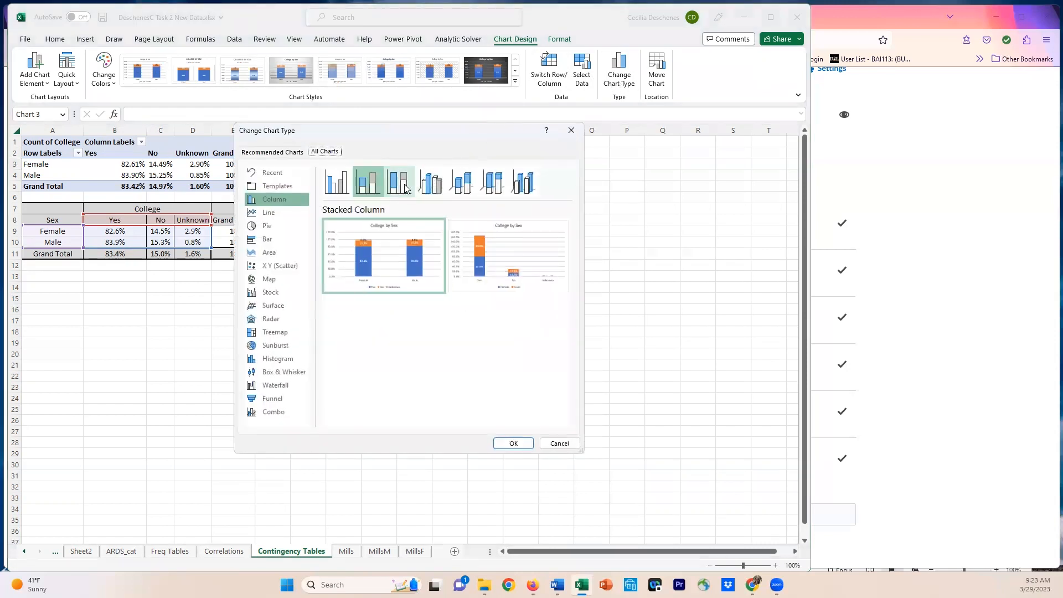
click(406, 189)
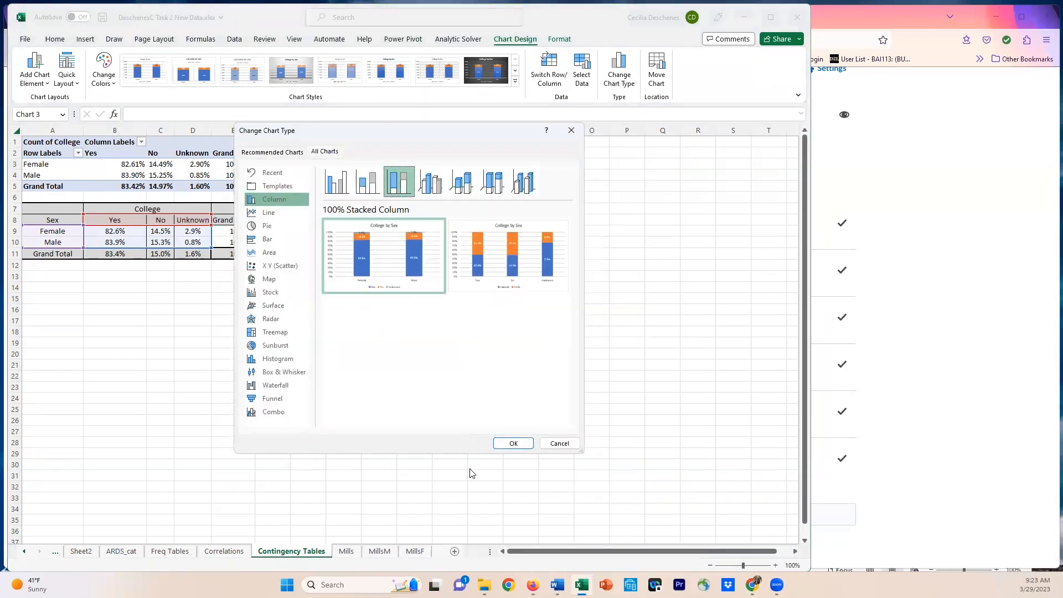
click(515, 443)
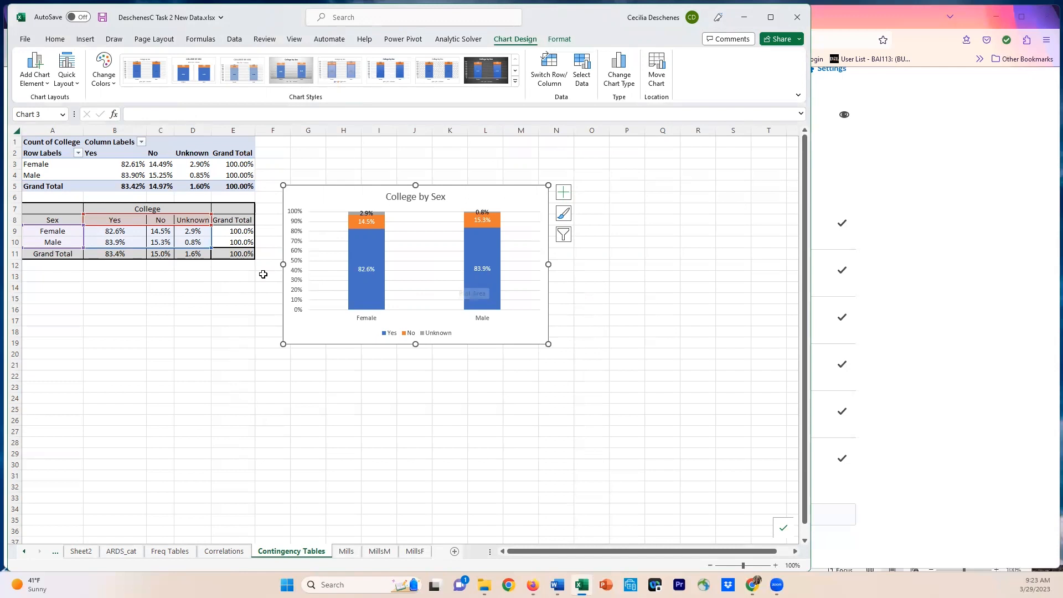
click(175, 288)
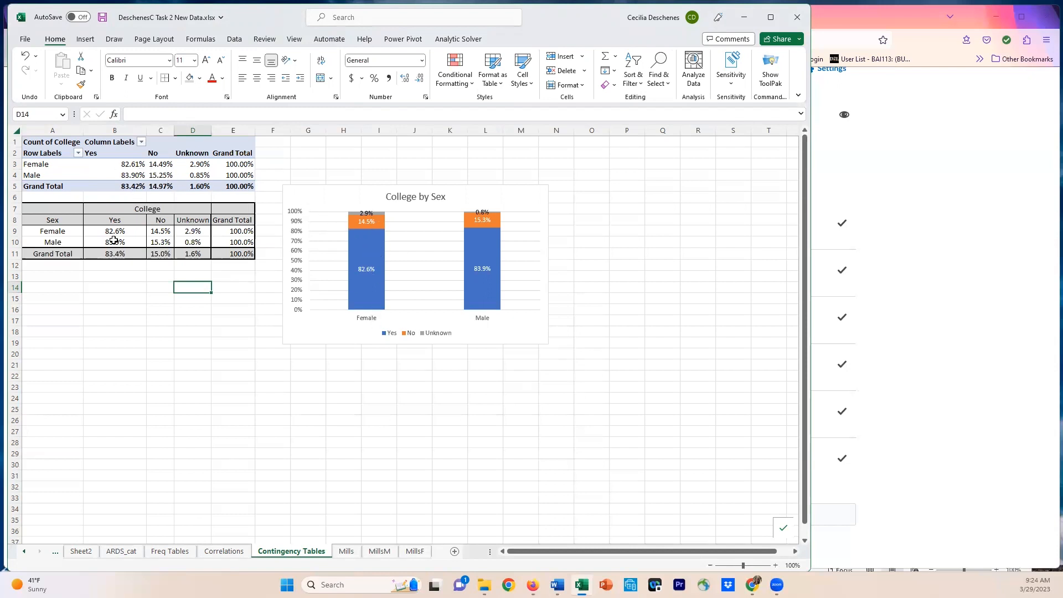
Show the pivot table's Count of College values as % of Column Total and check the Grand Total row
mouse_move(371, 283)
mouse_move(379, 217)
click(124, 166)
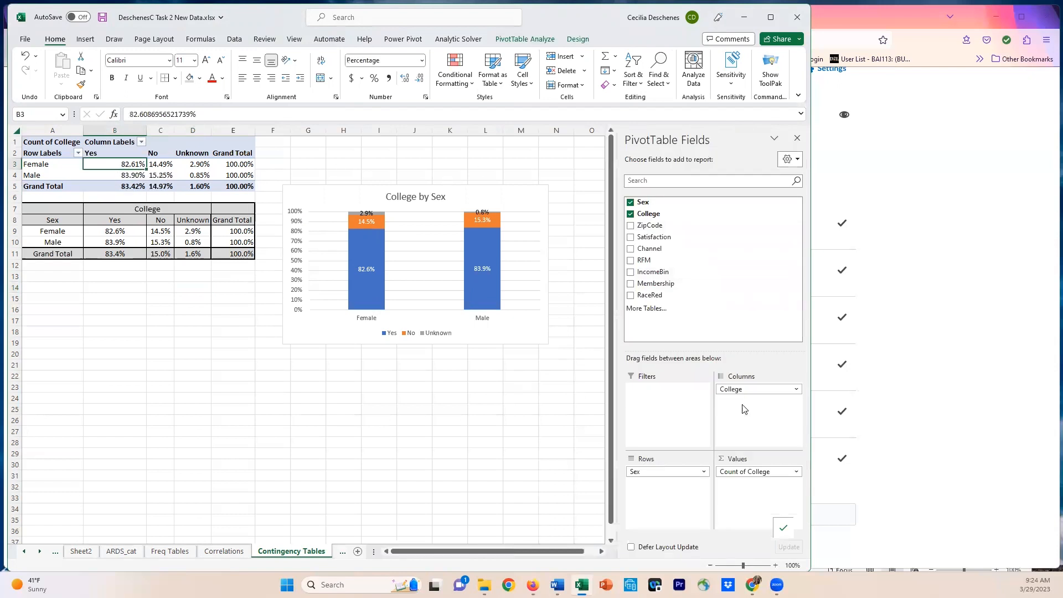
click(750, 476)
click(751, 459)
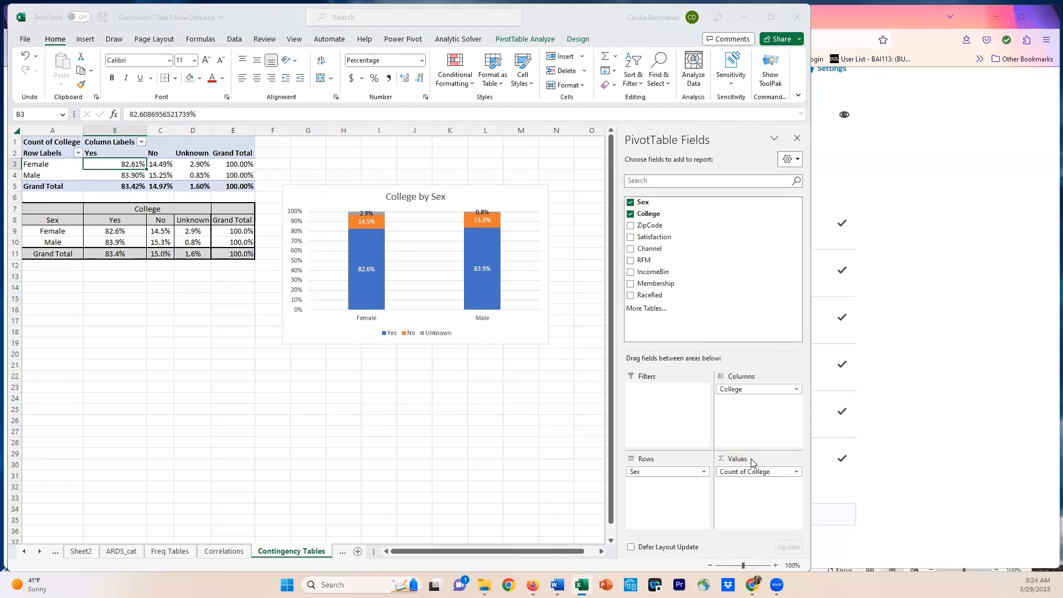
click(626, 295)
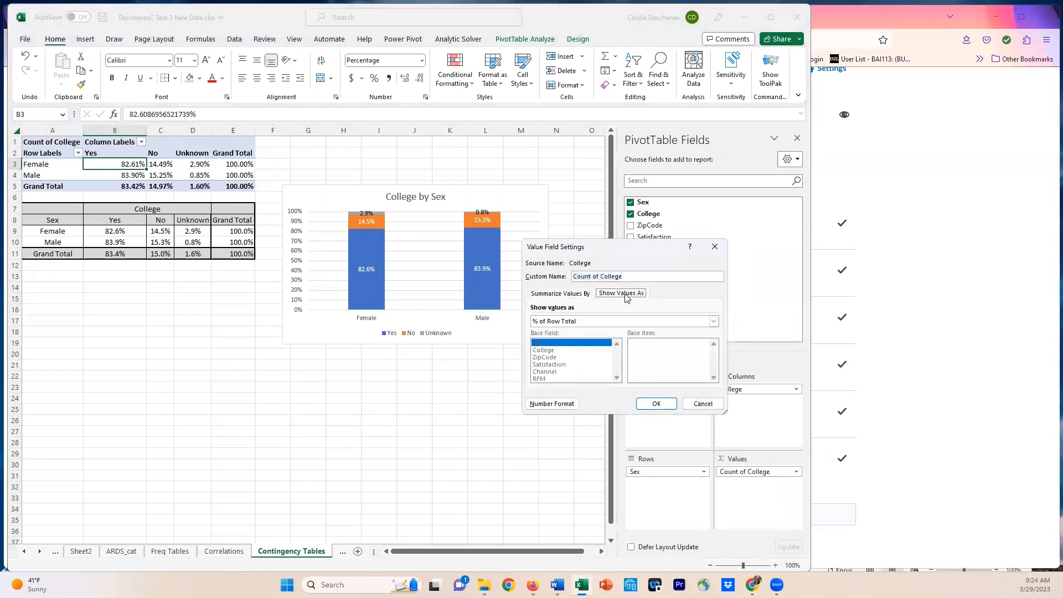
click(590, 323)
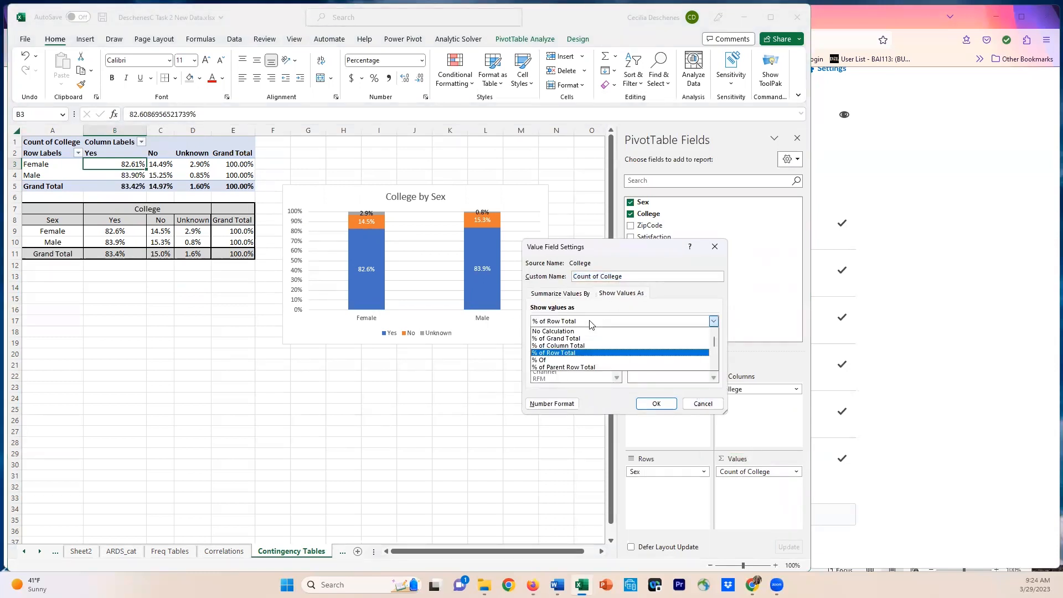
click(574, 346)
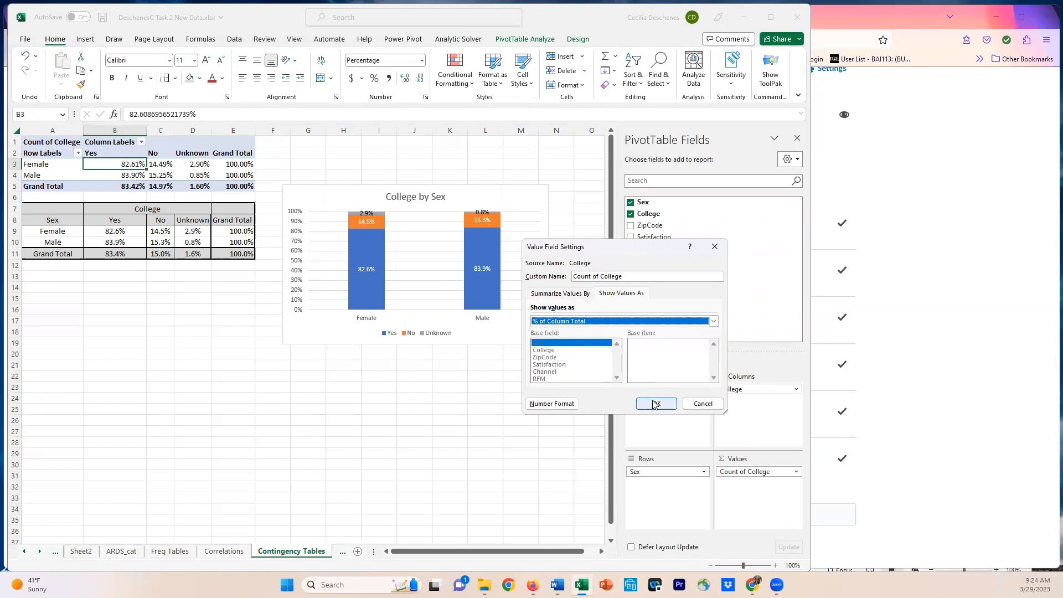
click(656, 404)
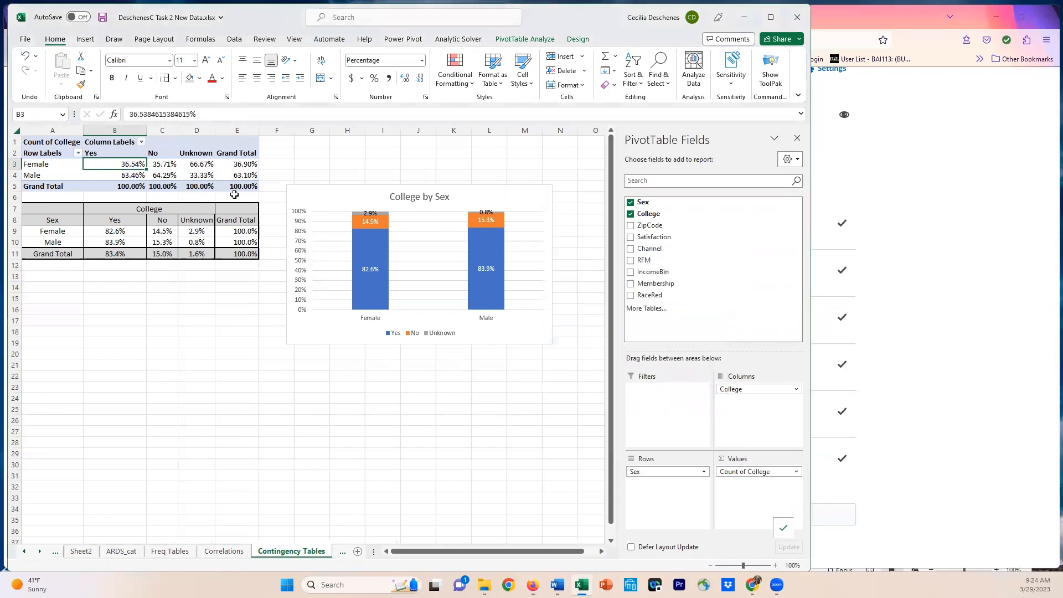
drag(94, 187, 190, 189)
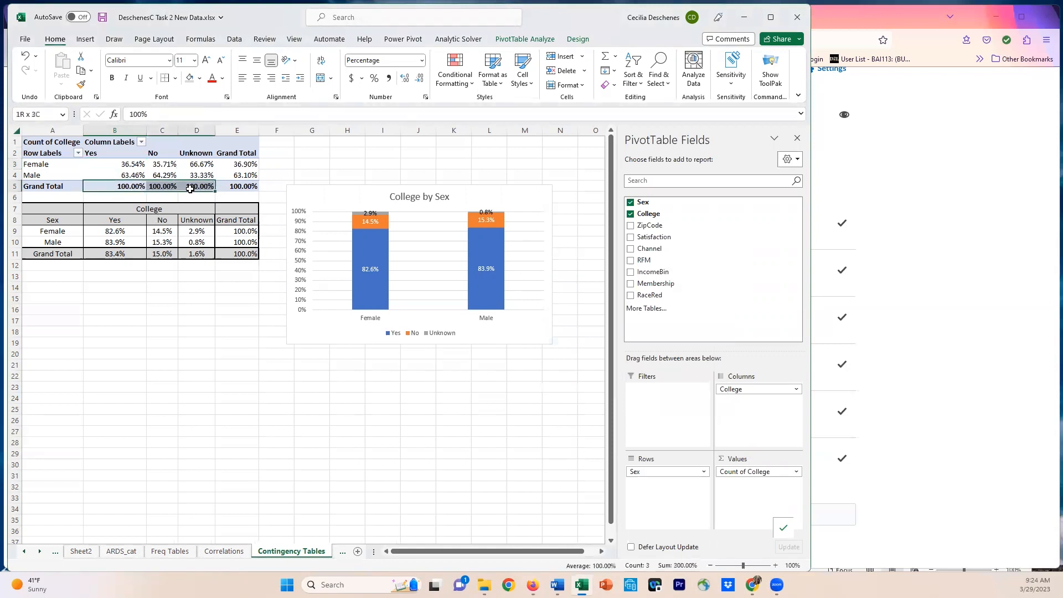
click(121, 352)
Copy the whole College by Sex pivot table and paste it as values only at A14, below the formatted table
drag(28, 145, 239, 180)
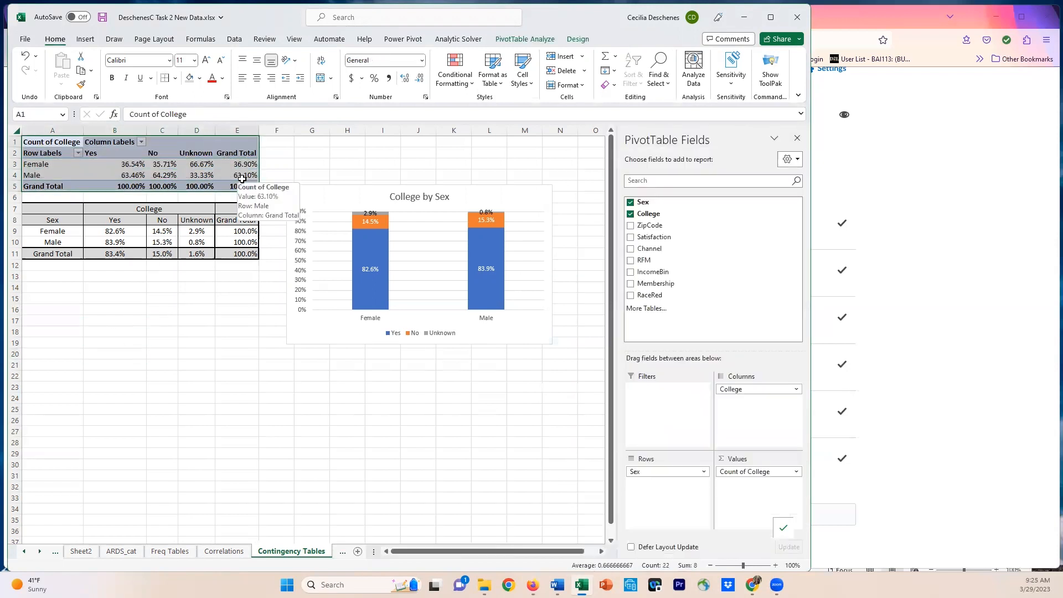
key(ctrl+c)
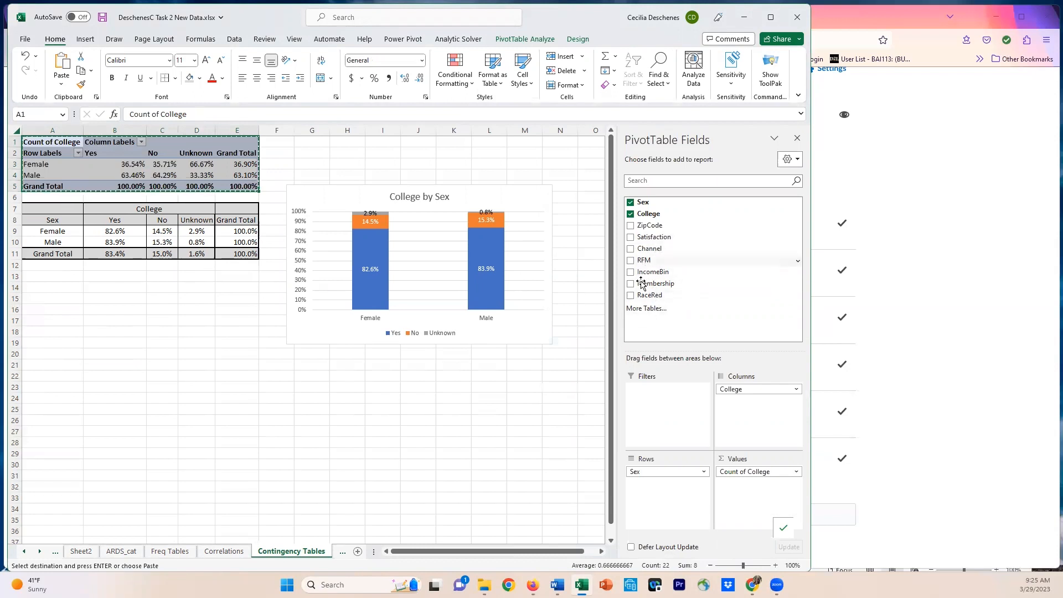
click(40, 288)
right_click(40, 289)
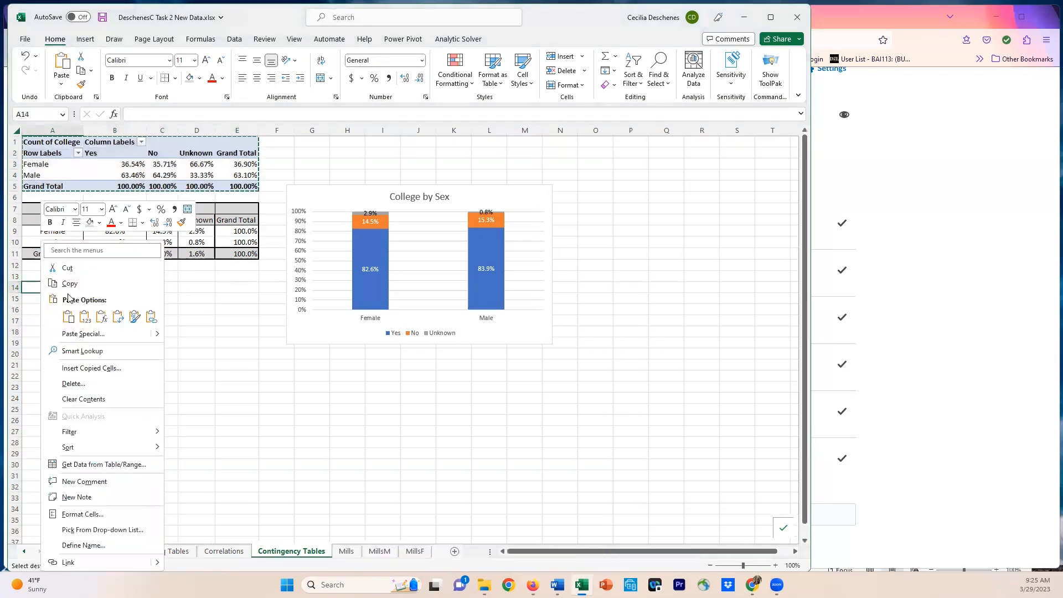
click(84, 317)
click(106, 397)
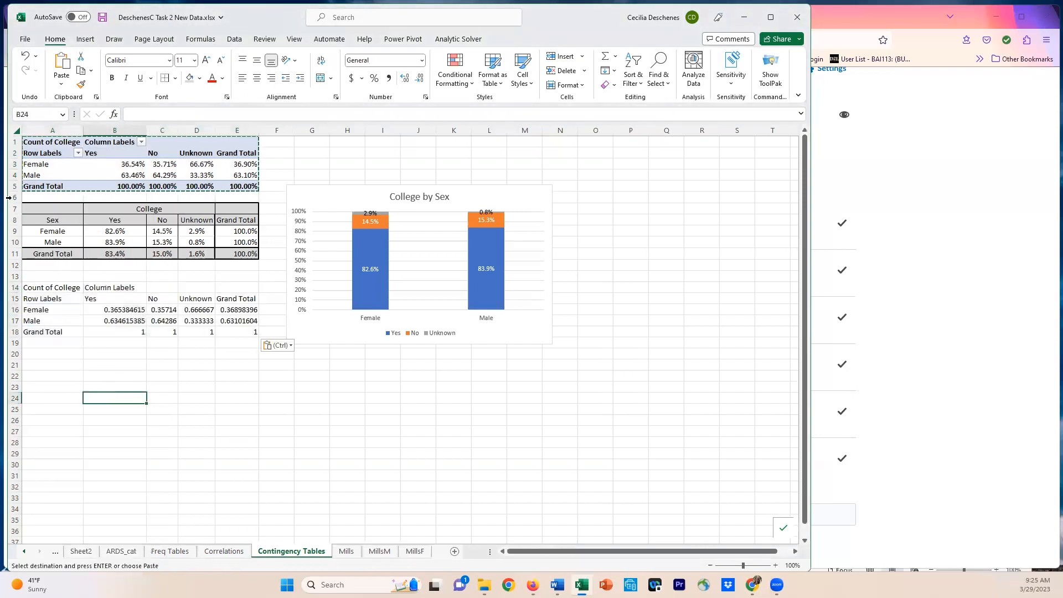
Insert 11 blank rows at rows 6 to 16, between the pivot table and the formatted College by Sex table
drag(9, 197, 4, 310)
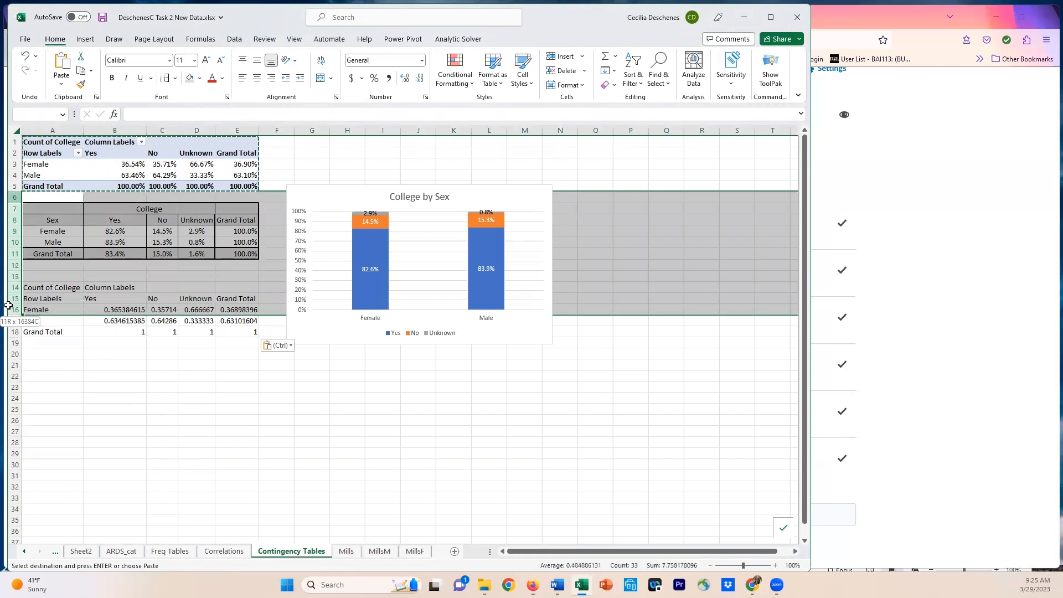
right_click(20, 292)
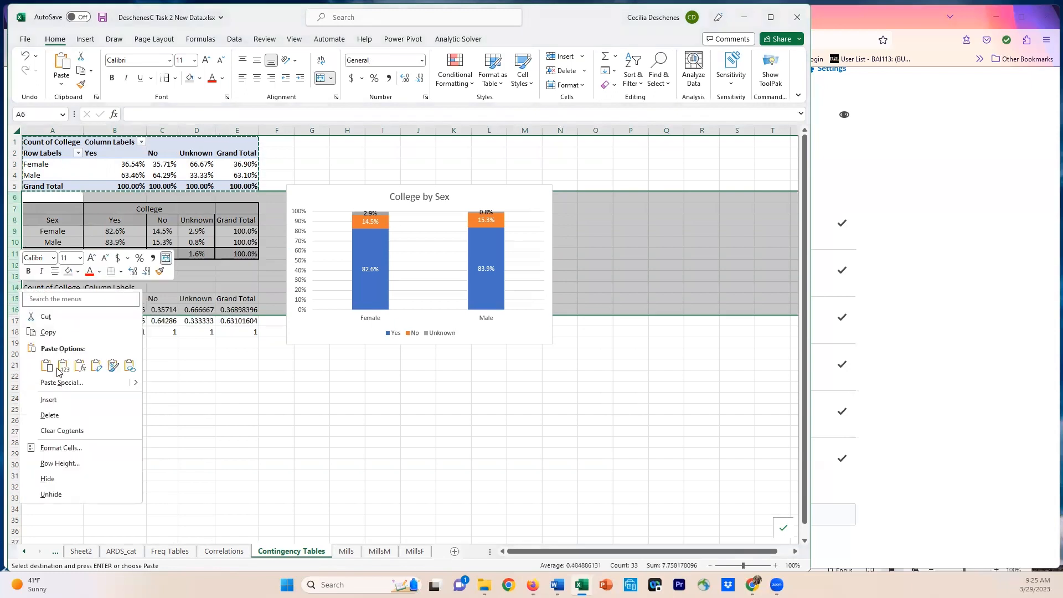
click(57, 403)
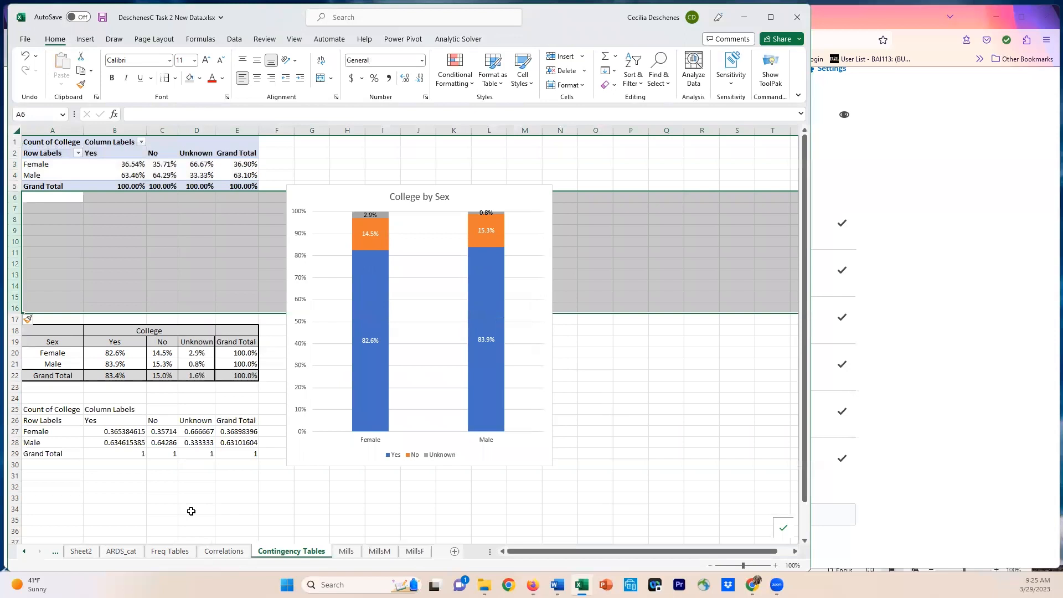
click(191, 511)
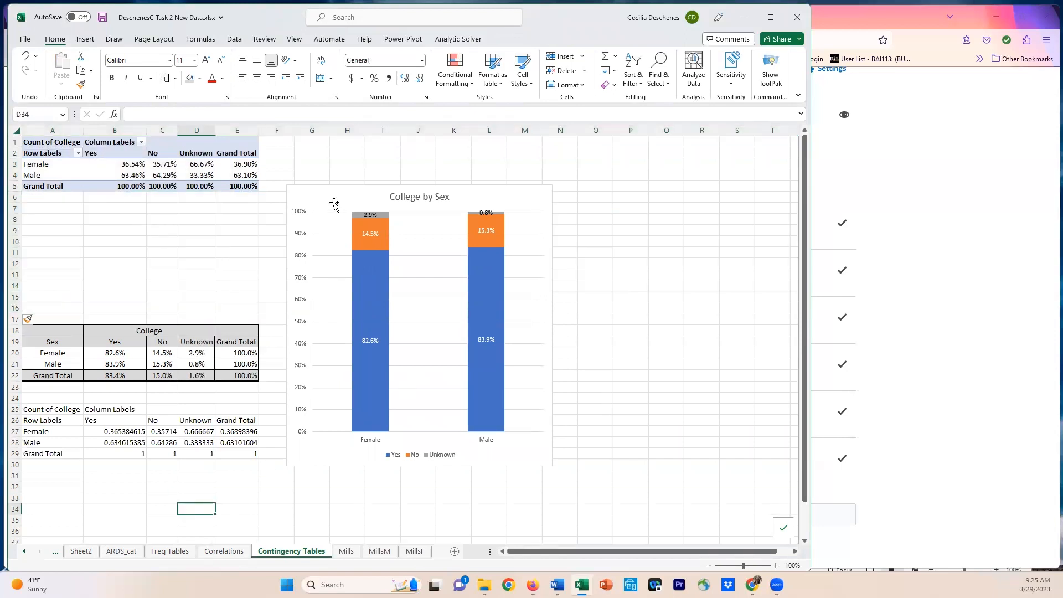
Shrink the stretched College by Sex chart and place it beside the formatted tables, spanning about rows 12 to 28
click(352, 193)
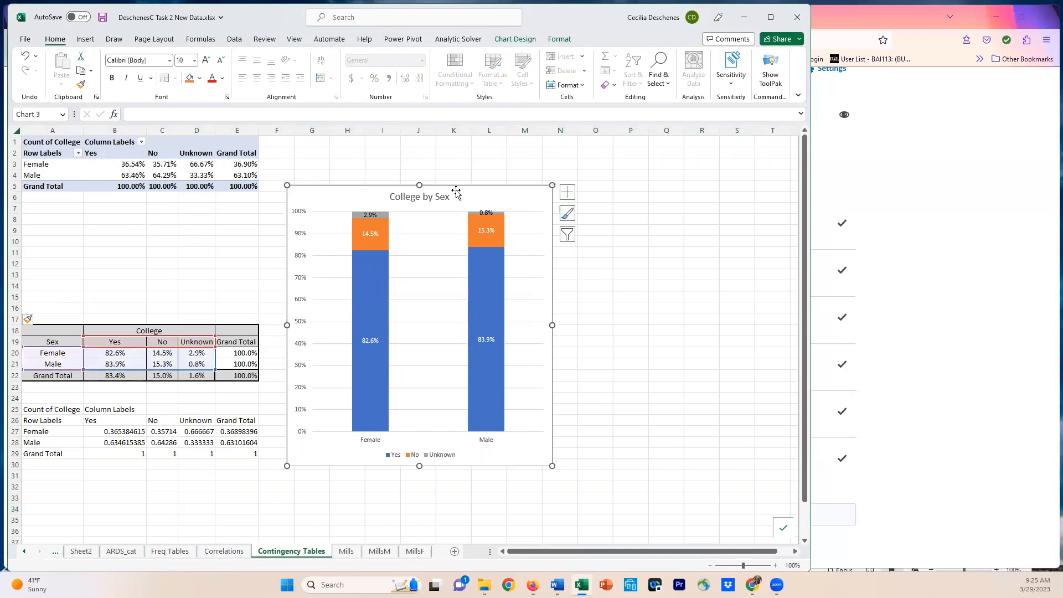
drag(418, 203, 418, 329)
drag(553, 466, 513, 469)
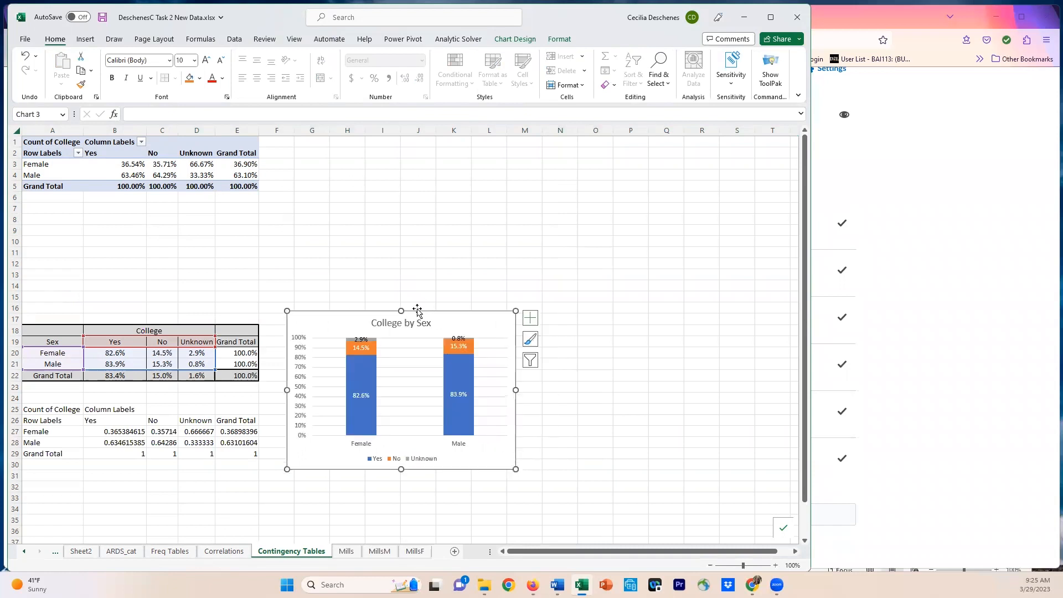
drag(401, 310, 399, 290)
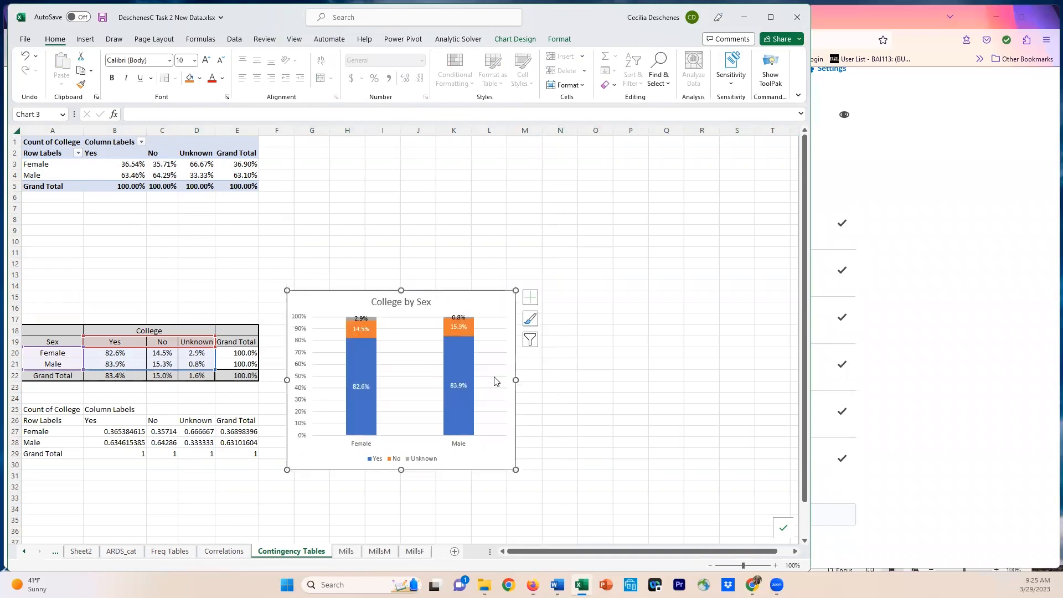
drag(516, 380, 476, 382)
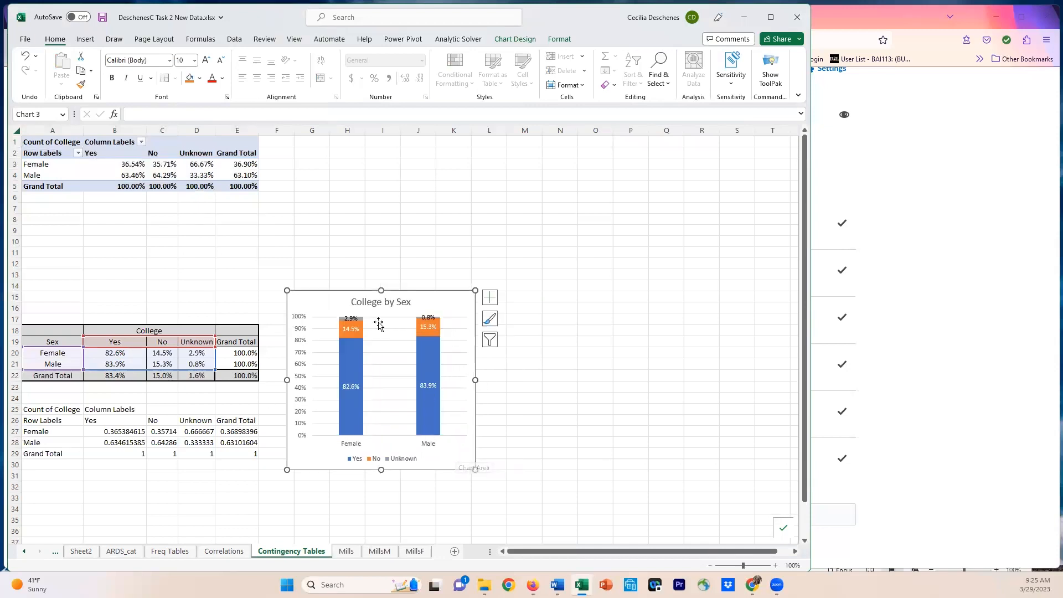
drag(423, 292, 427, 266)
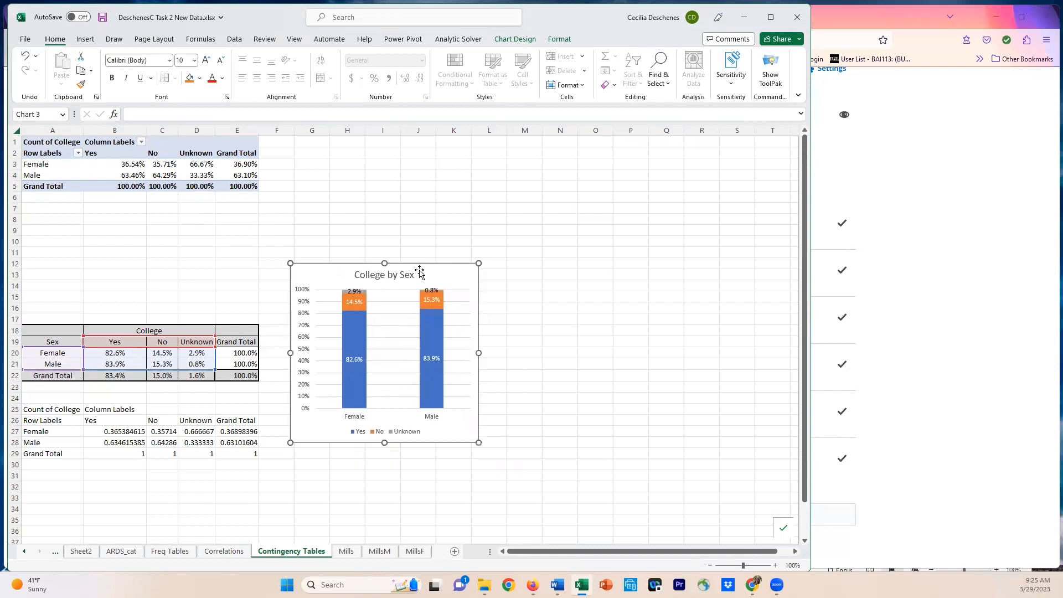
Copy the formatted College and Sex header rows A18:E19 onto the headers of the pasted values table at A25
click(70, 432)
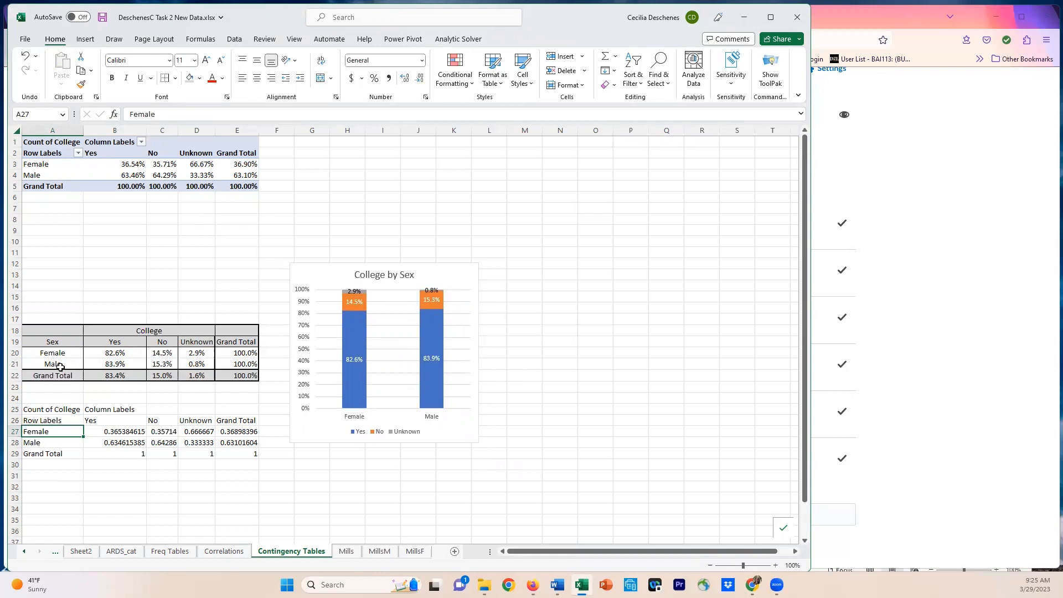
drag(55, 334, 219, 337)
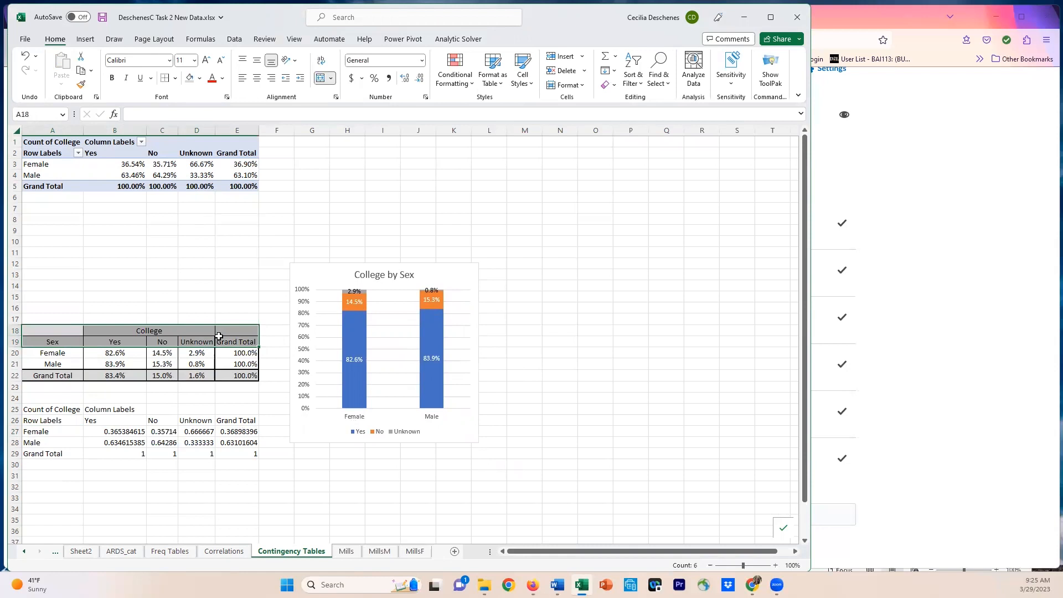
key(ctrl+c)
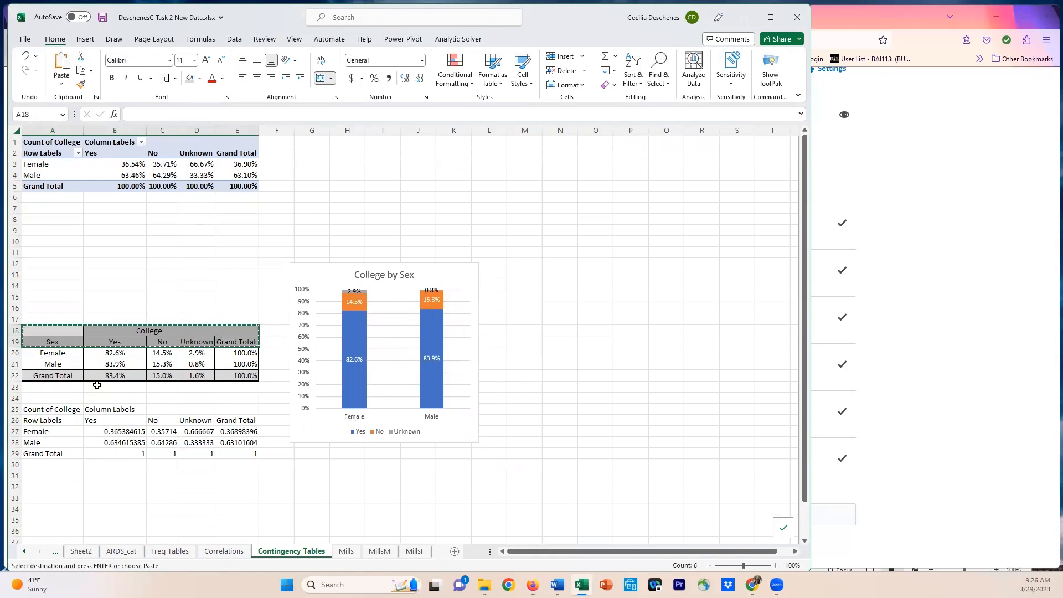
click(60, 408)
key(ctrl+v)
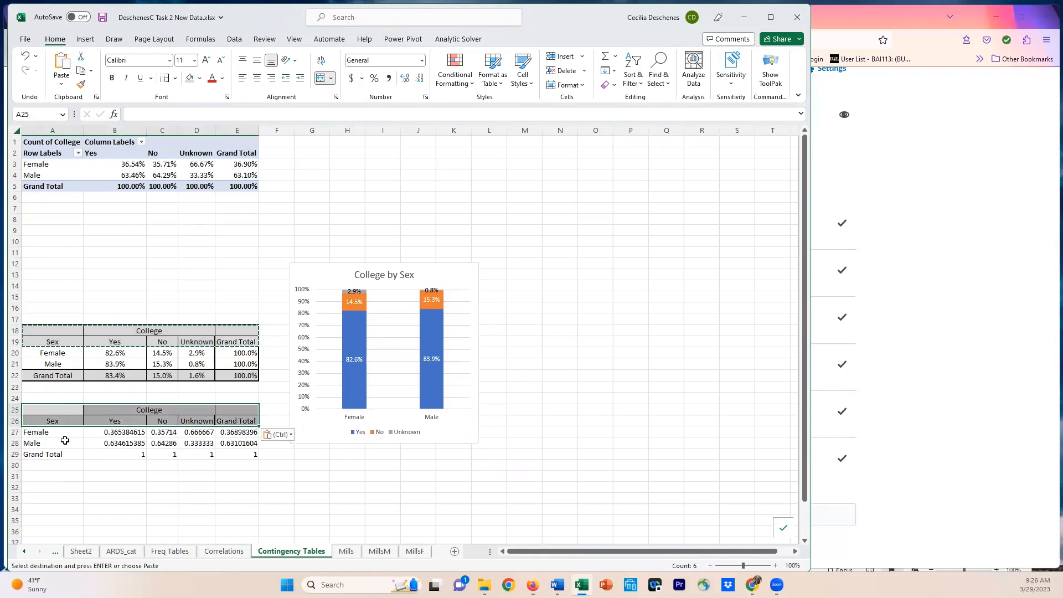
Copy the cell formatting of the table body A20:E22 onto the pasted values in A27:E29
click(65, 440)
drag(37, 355, 227, 374)
right_click(227, 374)
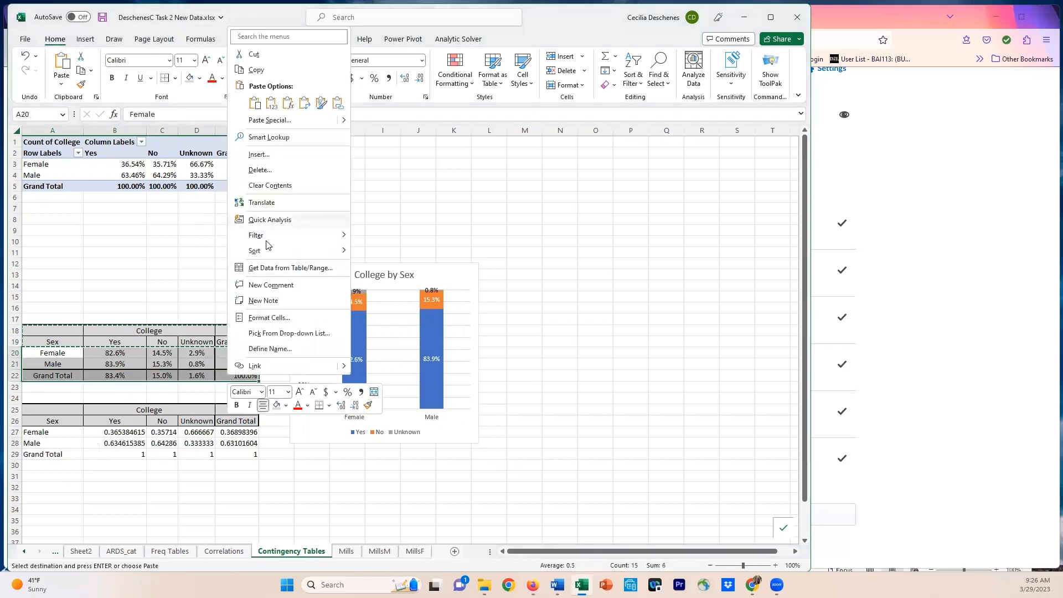
click(368, 408)
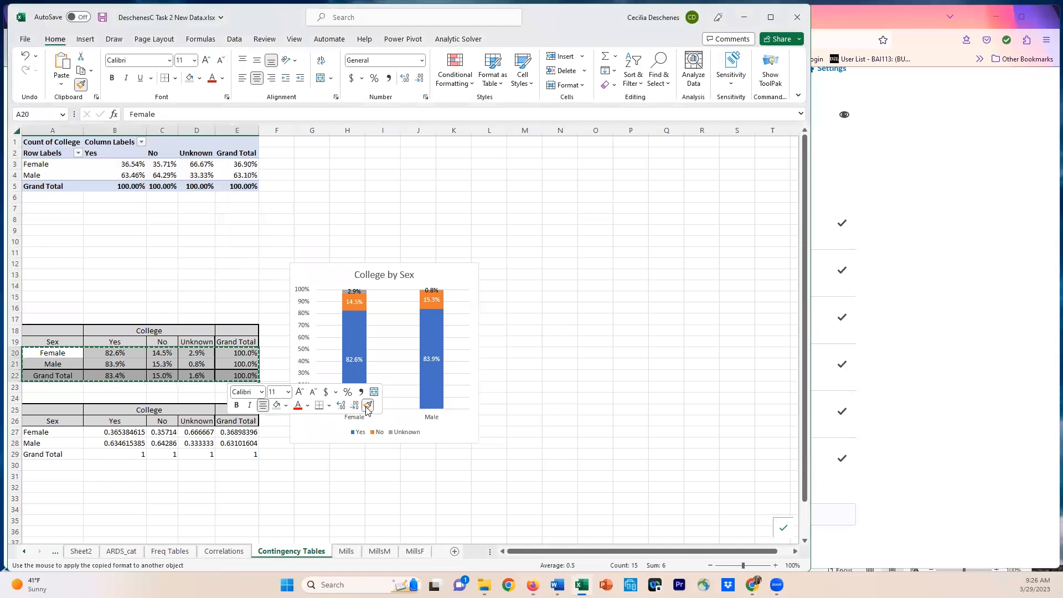
mouse_move(71, 436)
mouse_down()
mouse_move(225, 443)
mouse_move(252, 455)
mouse_up()
click(218, 499)
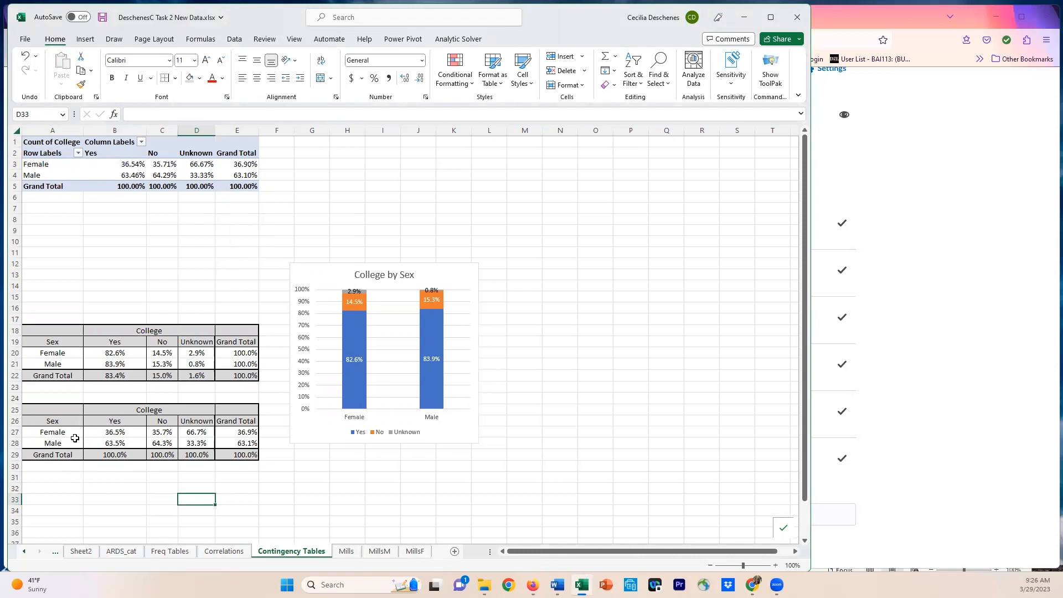
Insert a 2-D clustered column chart from A26:D28, leaving out the Grand Total row and column
drag(50, 425, 189, 440)
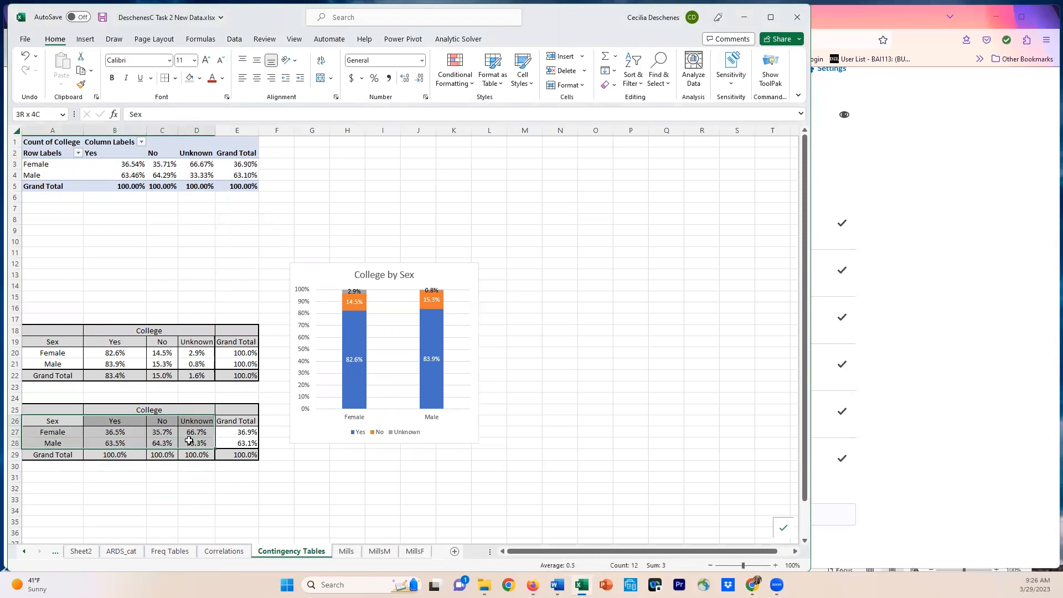
drag(189, 440, 189, 441)
click(86, 39)
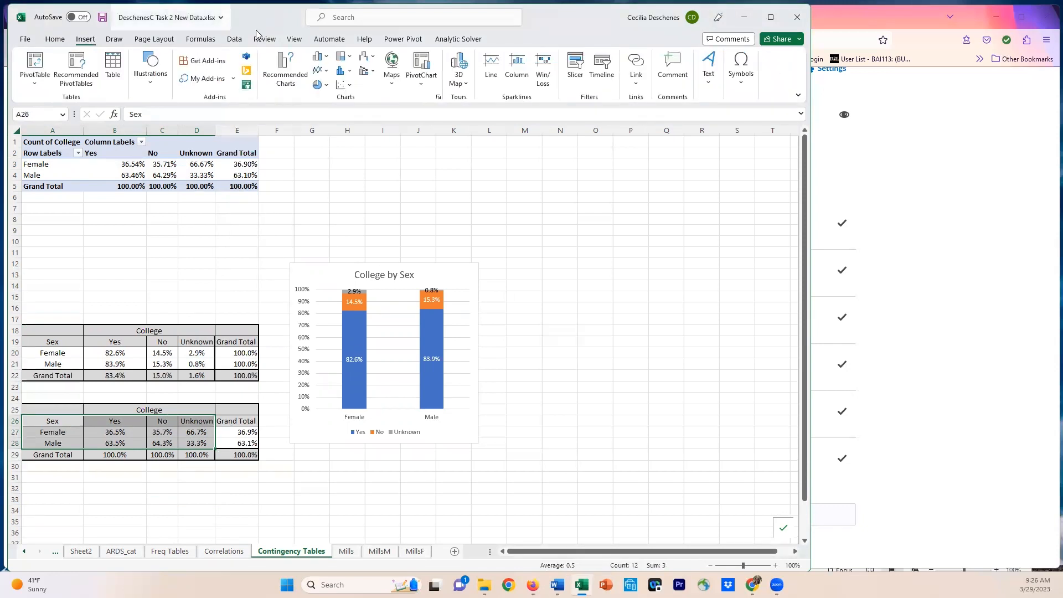
click(321, 57)
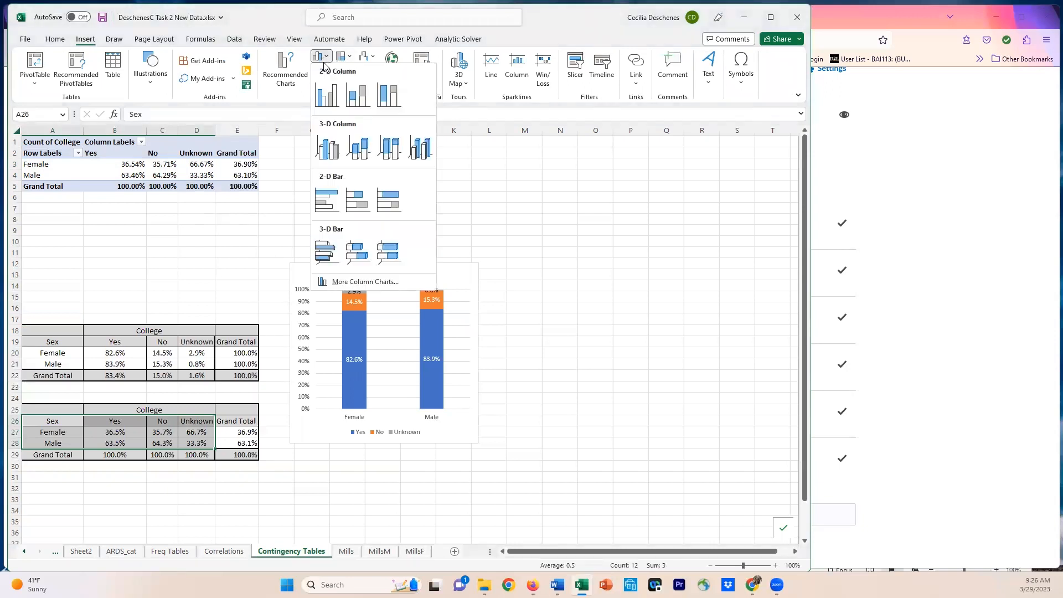
click(328, 95)
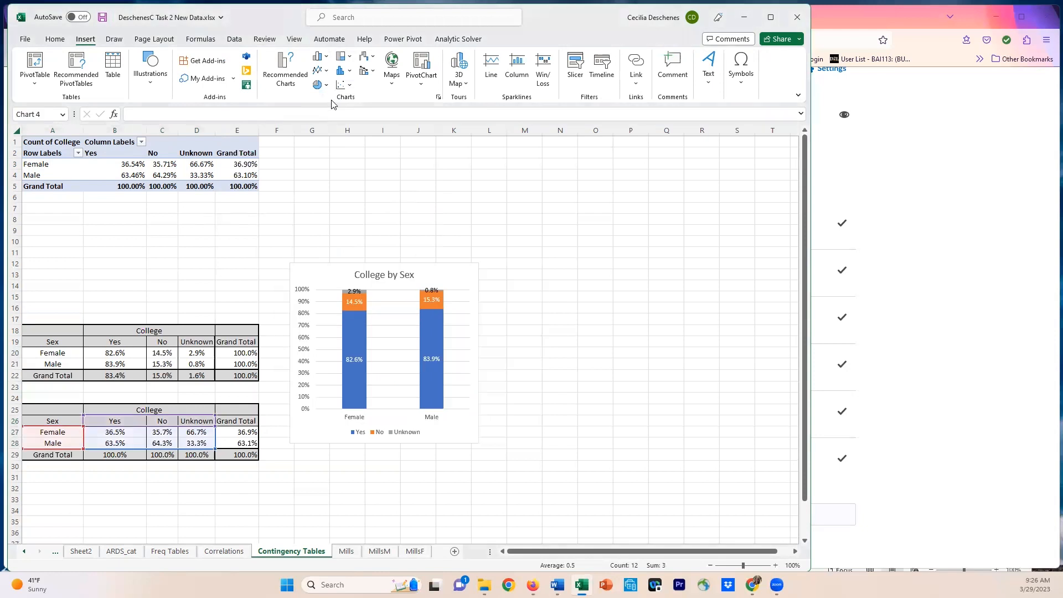
Move the new column chart beside the College by Sex chart and show its data labels
drag(449, 267, 653, 295)
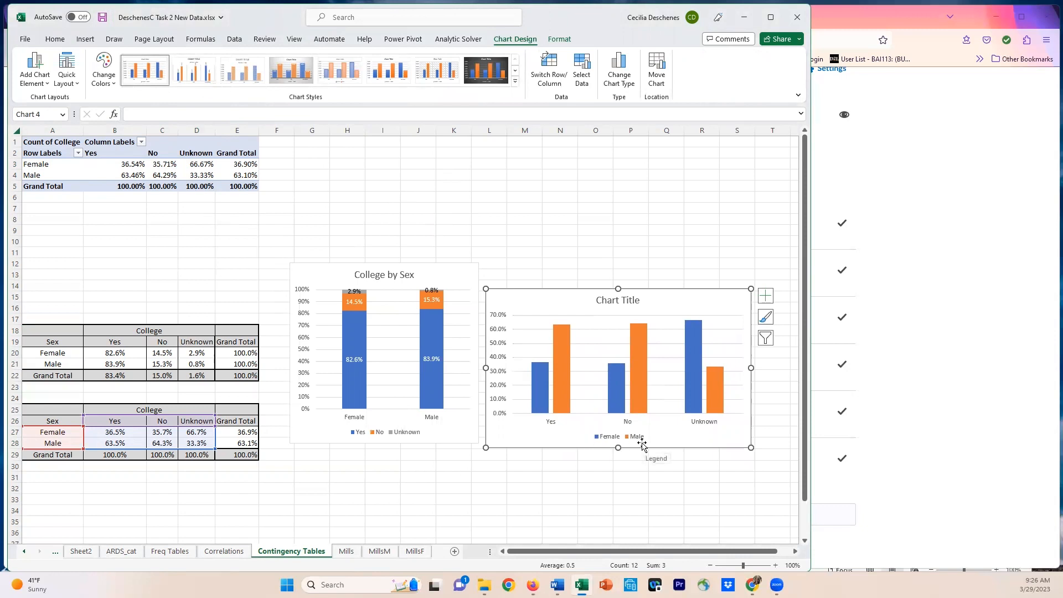
click(766, 296)
click(793, 344)
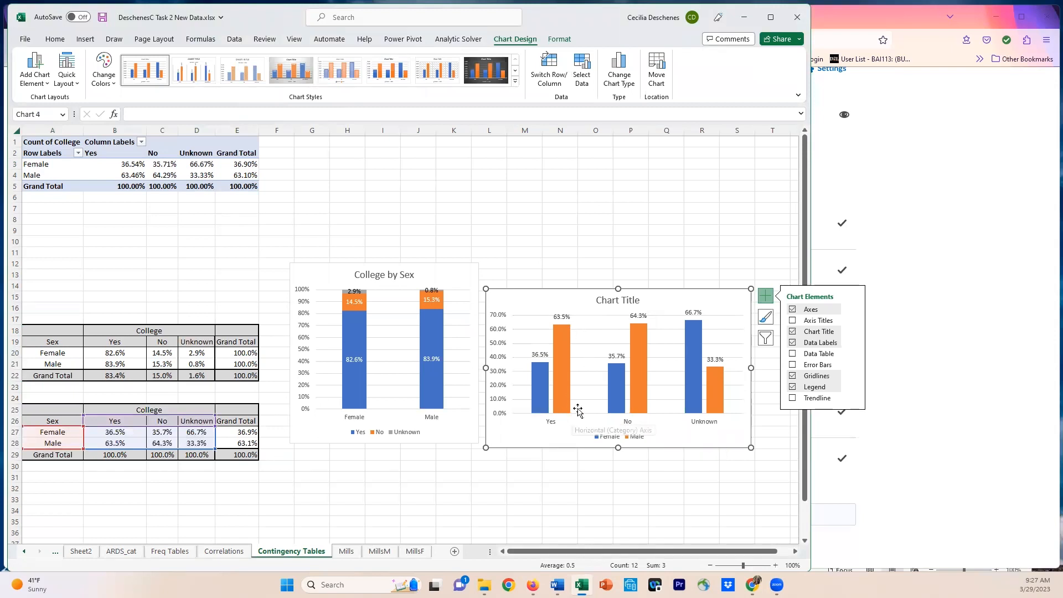
Recolour the new chart's series, filling Female with light green and Male with light blue
click(544, 382)
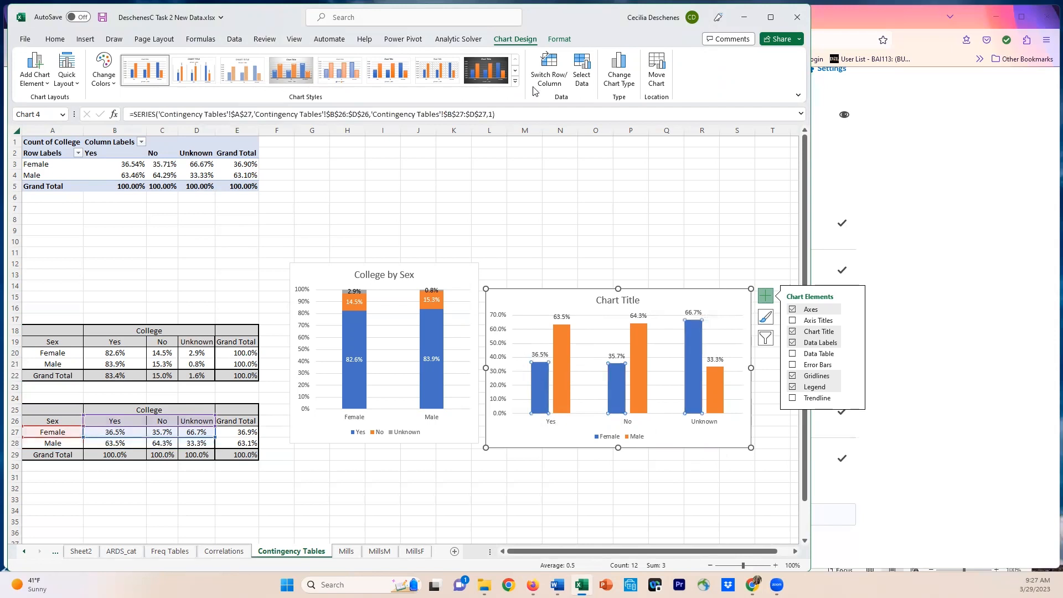
click(557, 40)
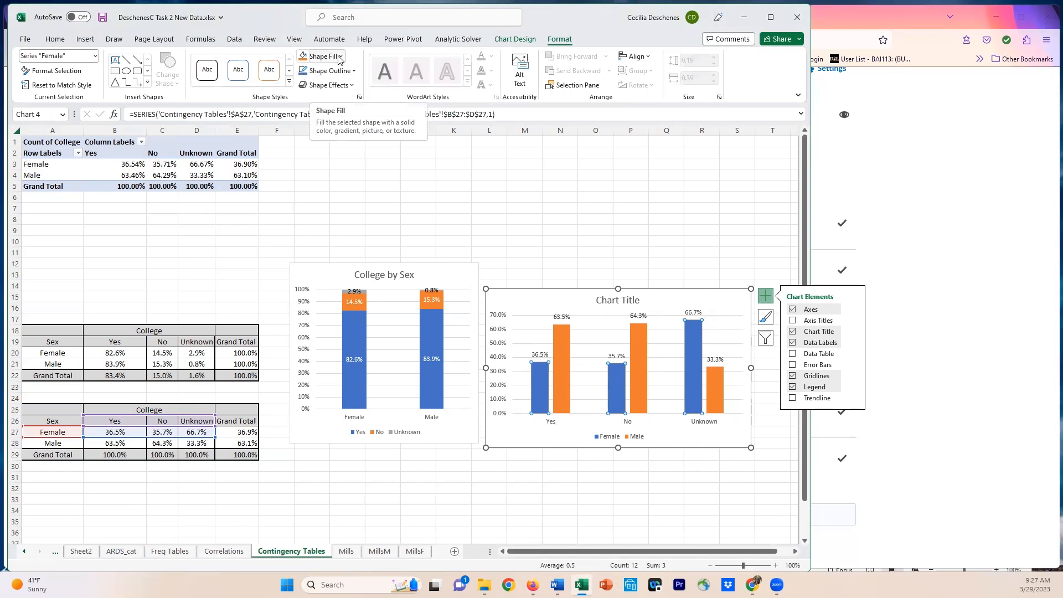
click(340, 58)
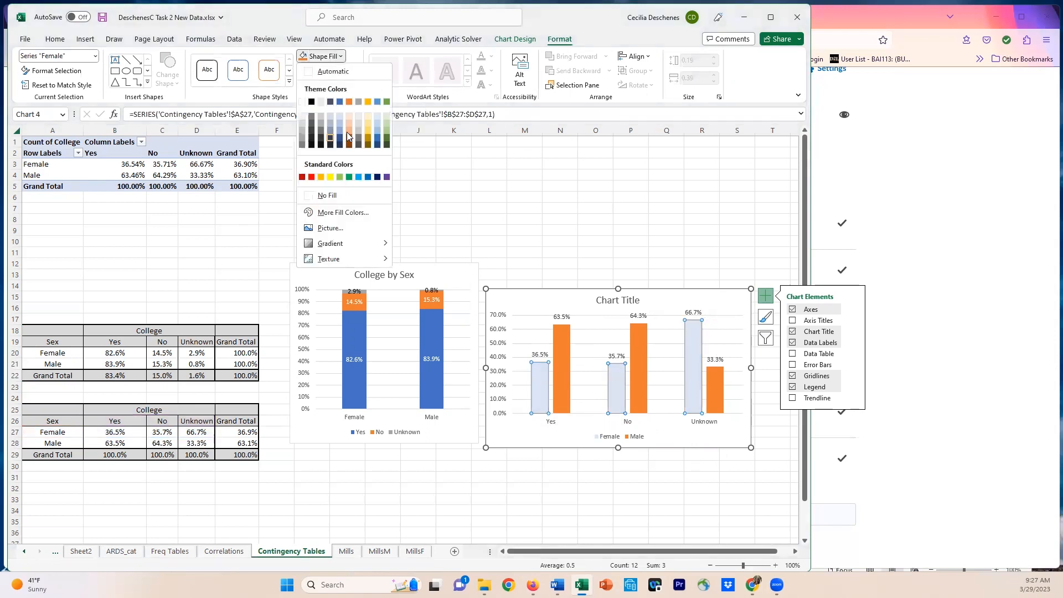
click(387, 127)
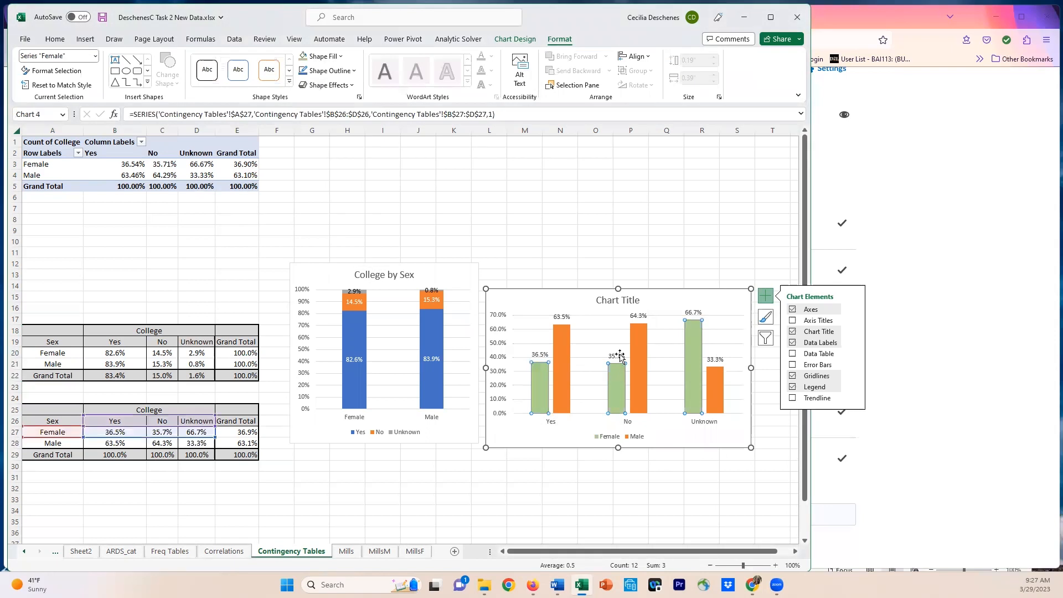
click(560, 370)
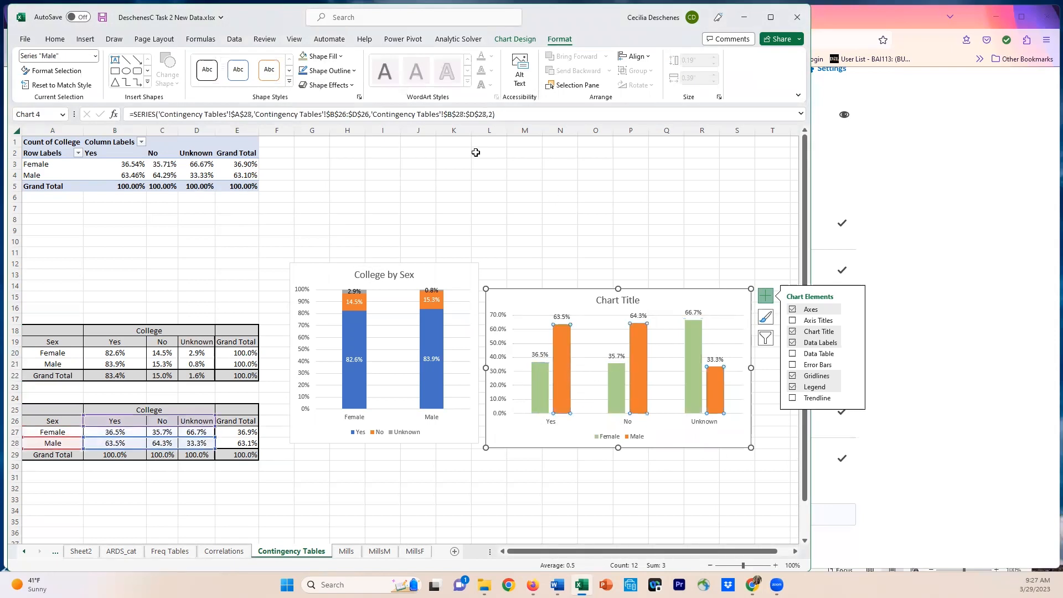
click(342, 56)
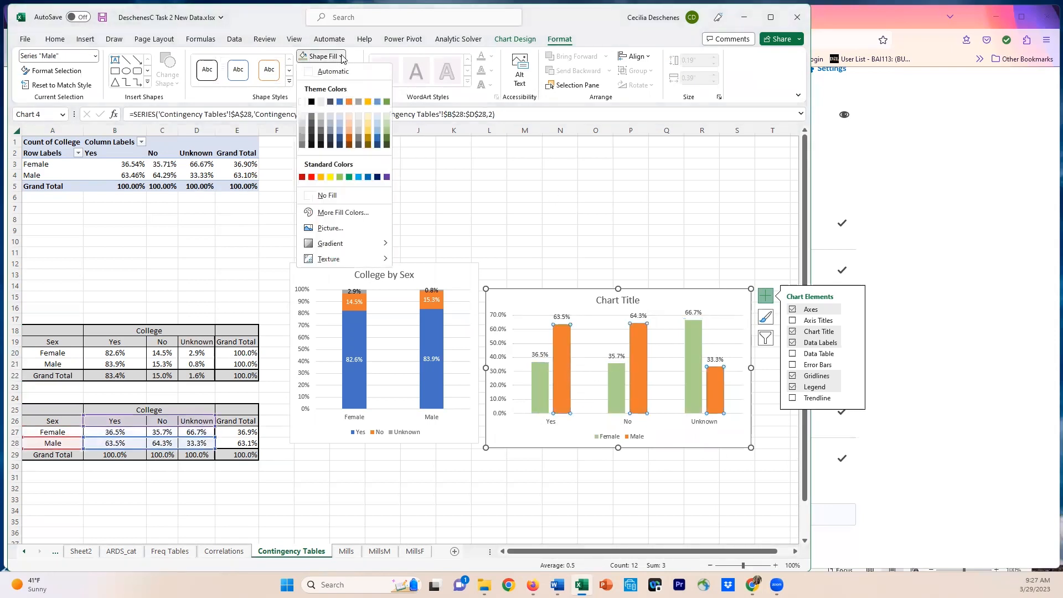
click(340, 135)
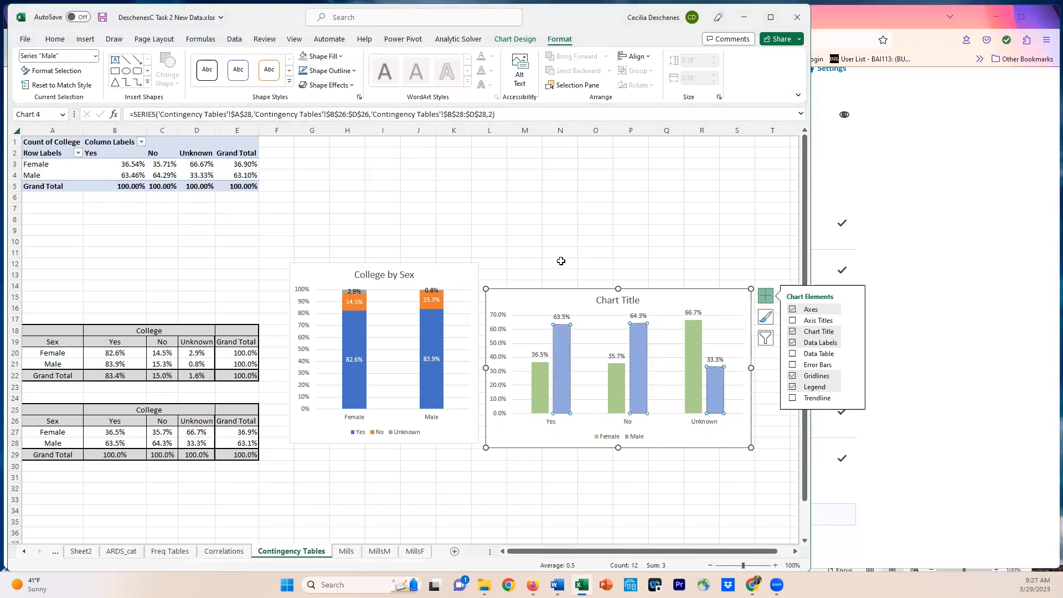
Change the new chart's type to 100% Stacked Column with College categories along the horizontal axis
click(548, 431)
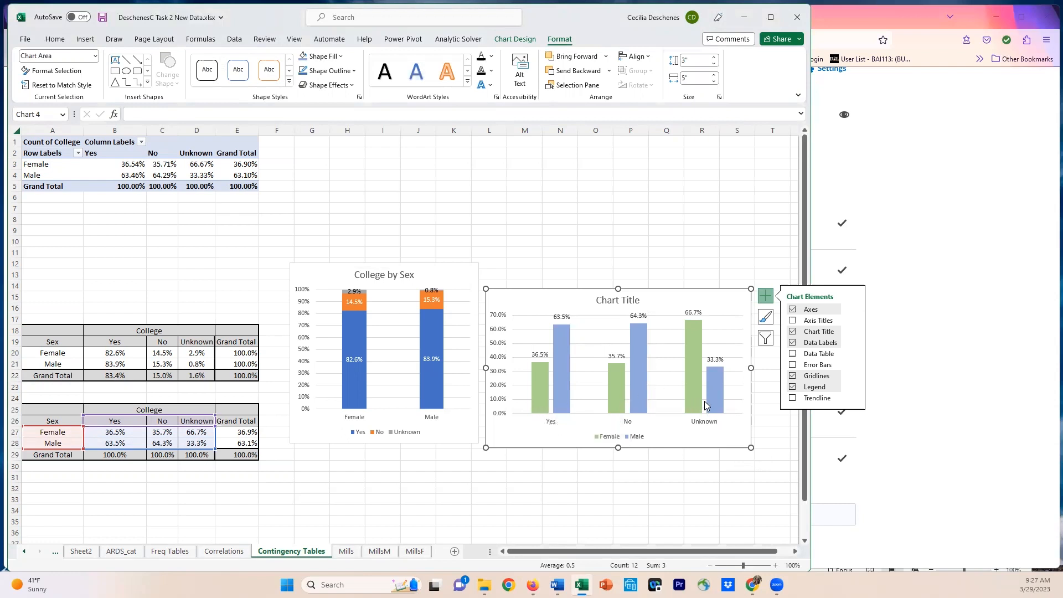
mouse_move(533, 366)
click(510, 40)
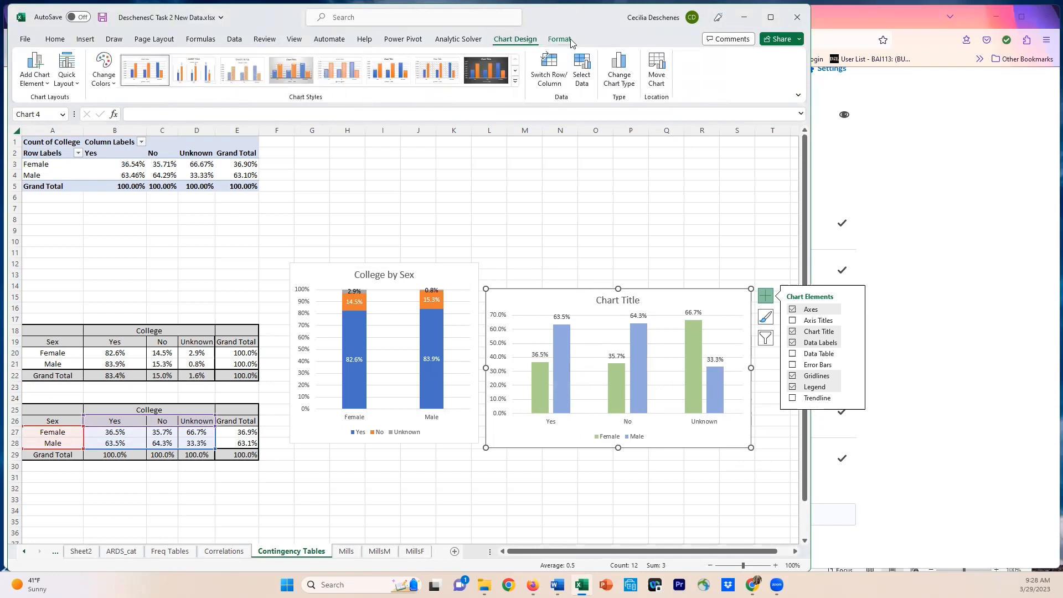
click(619, 72)
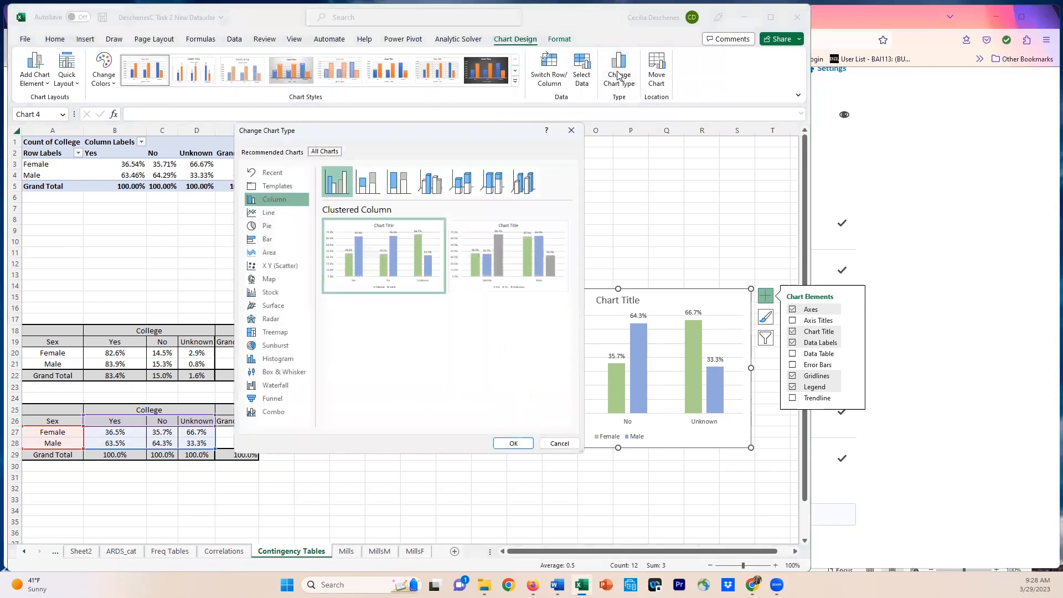
click(399, 183)
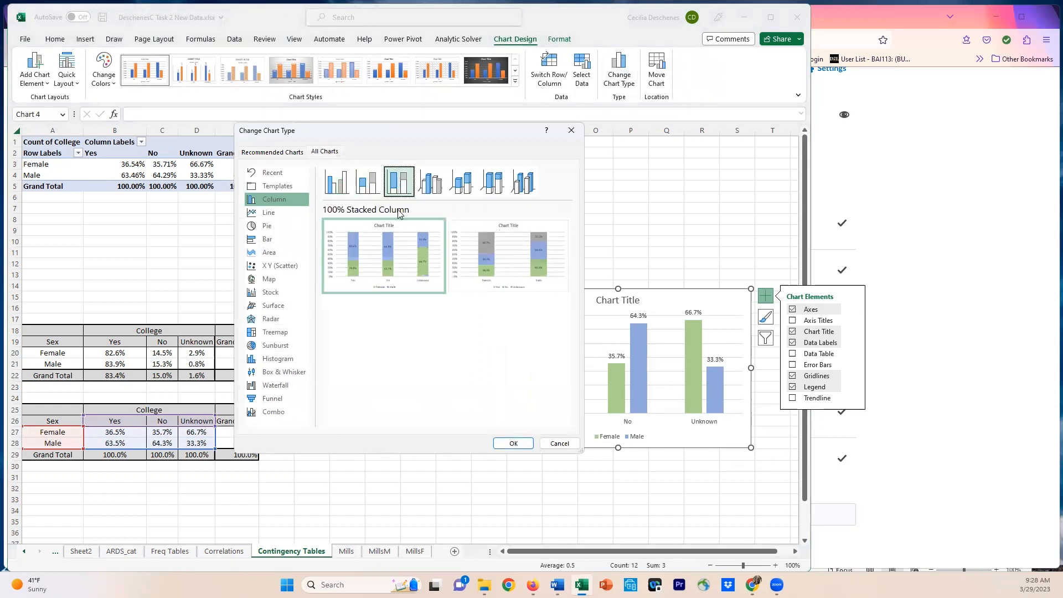
click(512, 443)
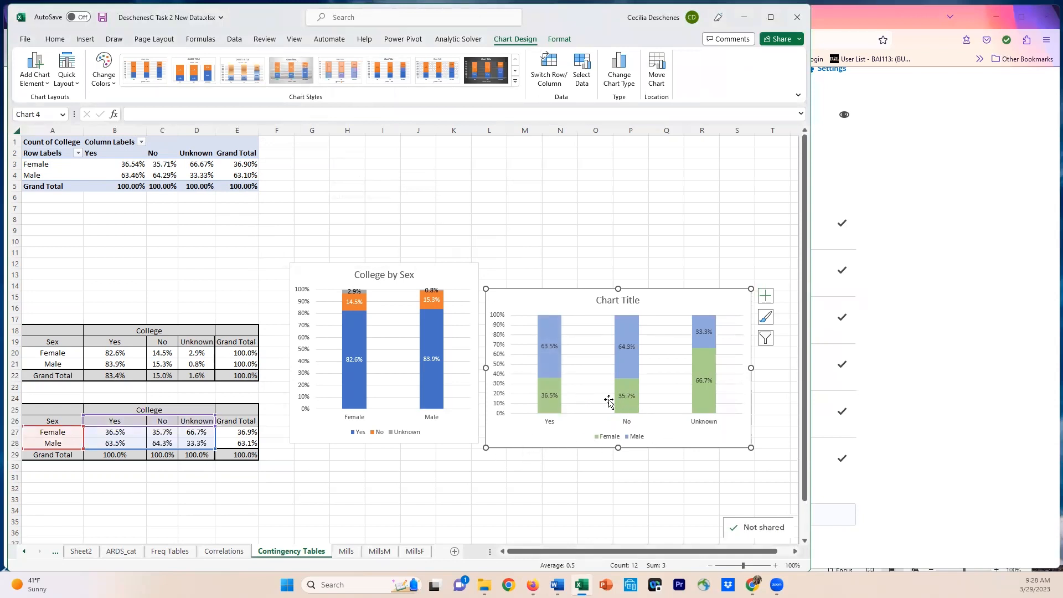
Set the title of the new stacked column chart to "Sex by College"
click(623, 298)
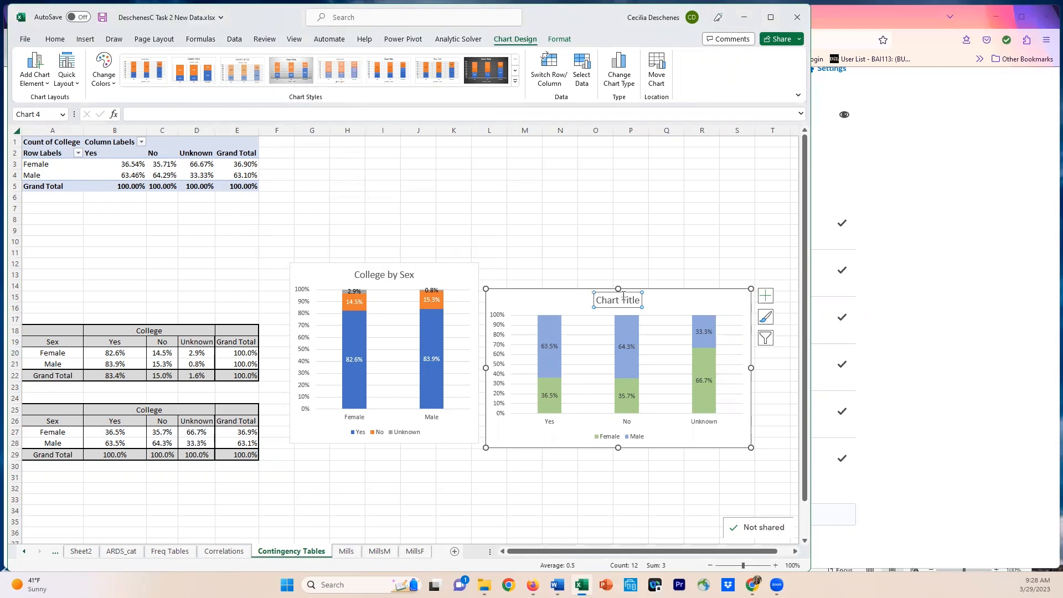
text(Sex by)
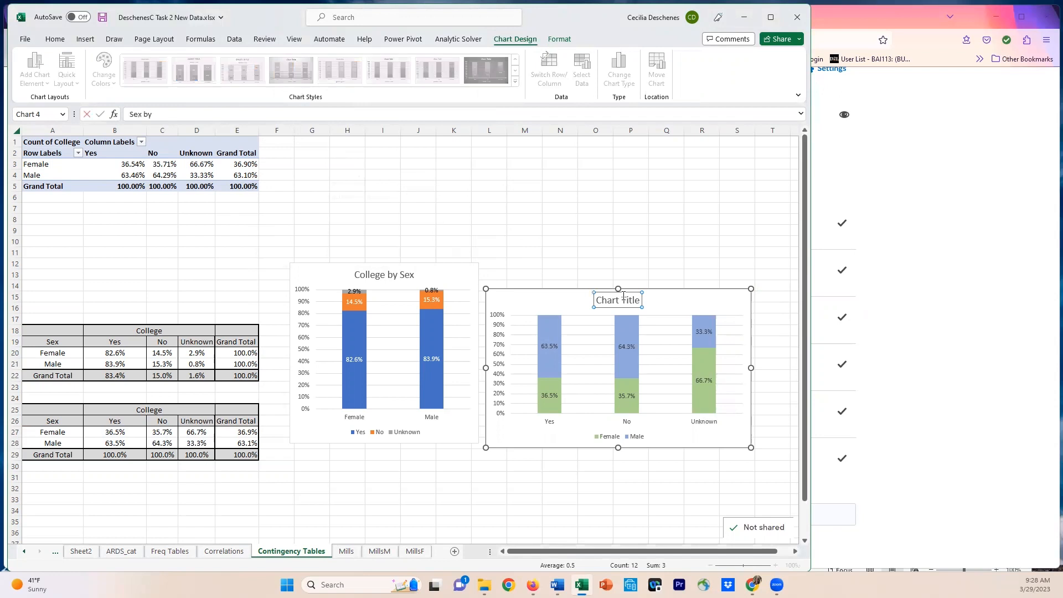
text( College)
key(Return)
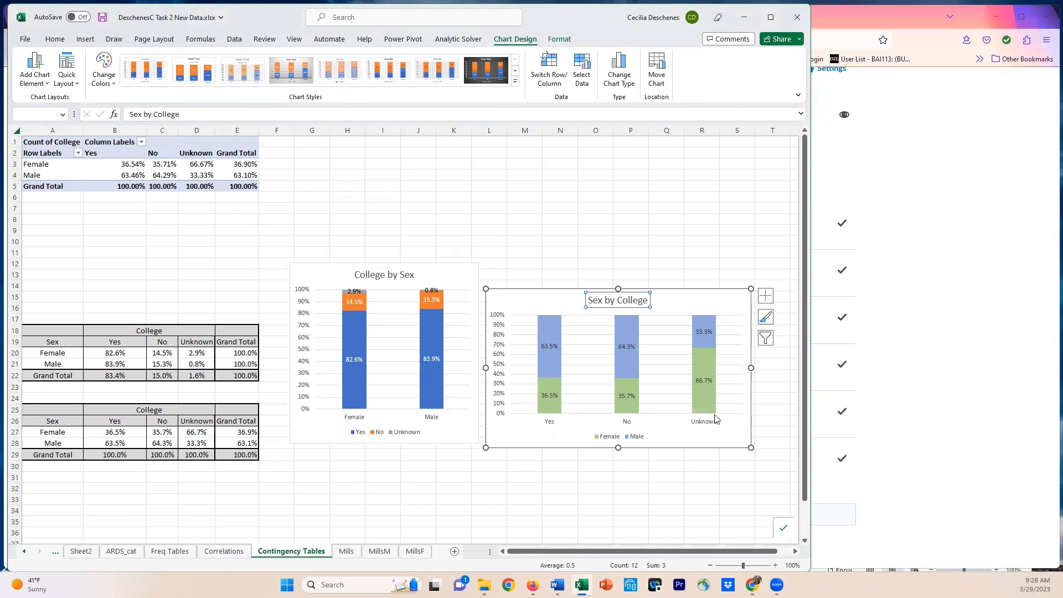
mouse_move(714, 356)
click(556, 486)
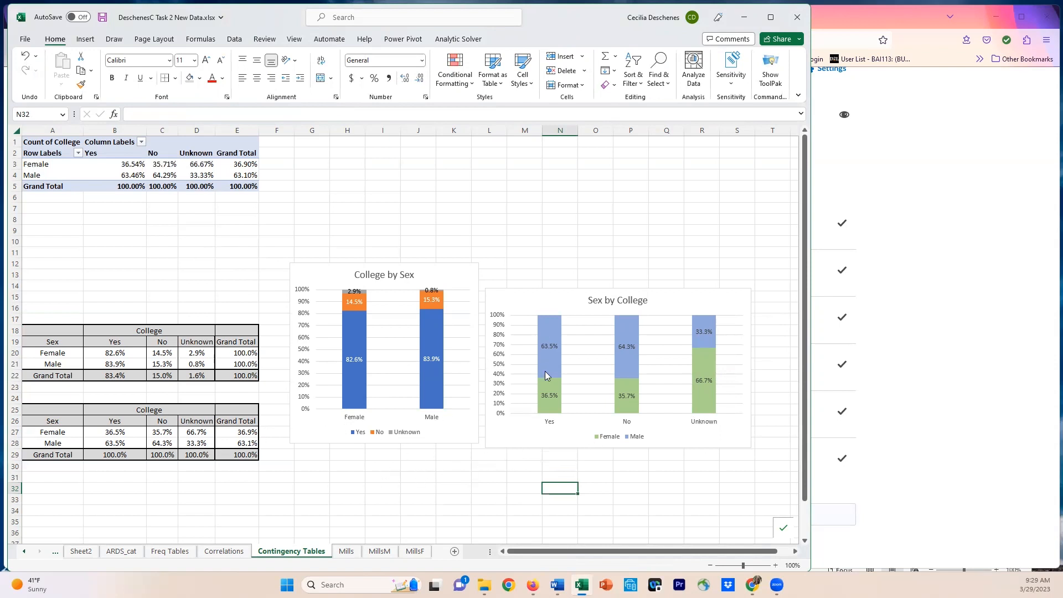
Switch to the analysis plan in Word, examine its exploratory data analysis bullets against the two Excel charts, and return to Excel
mouse_move(545, 376)
click(557, 585)
drag(651, 463, 828, 459)
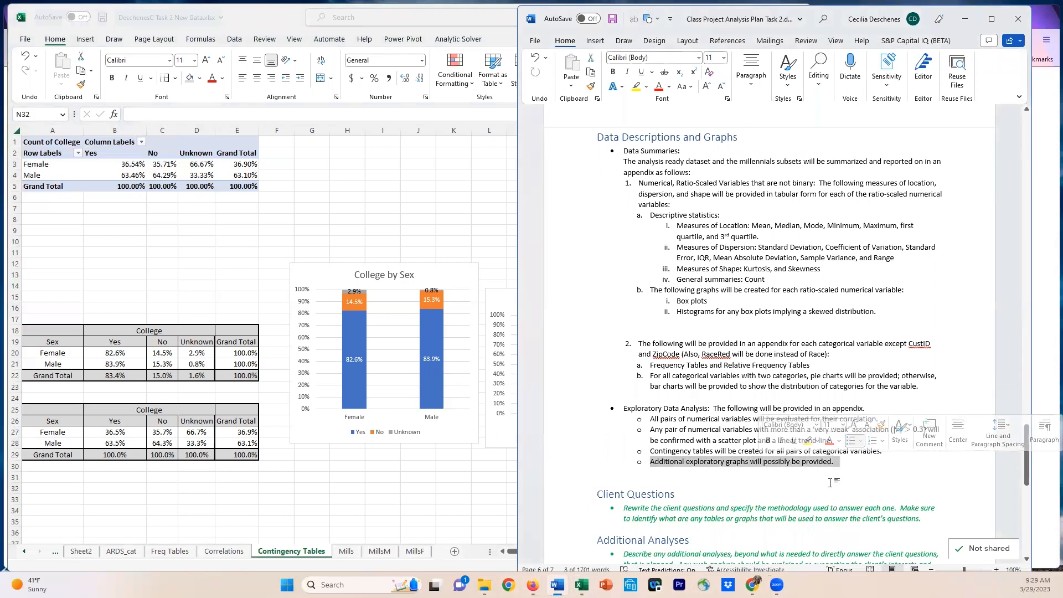
click(781, 477)
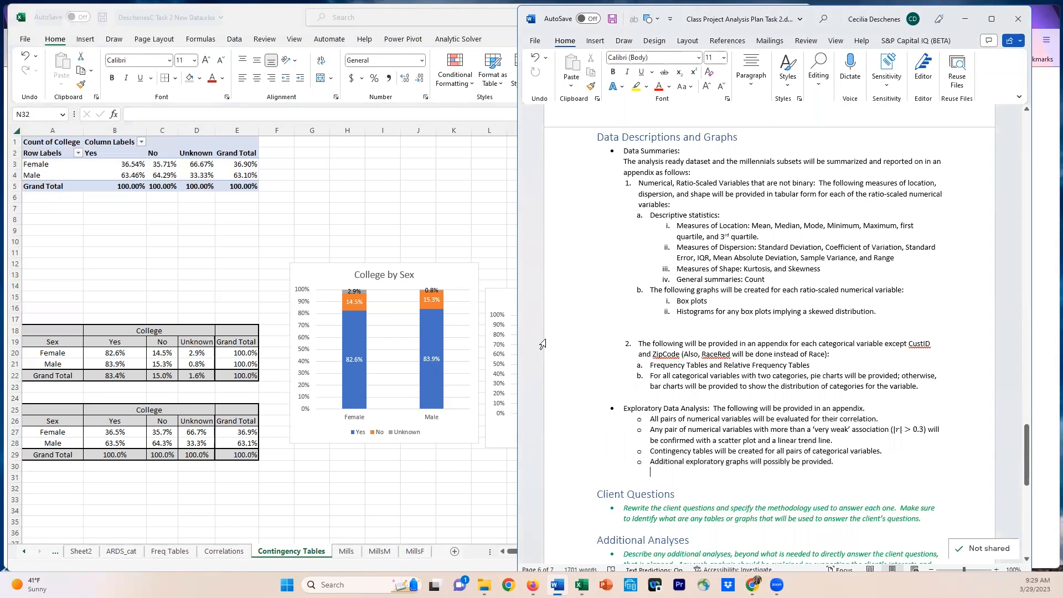
click(466, 282)
click(523, 295)
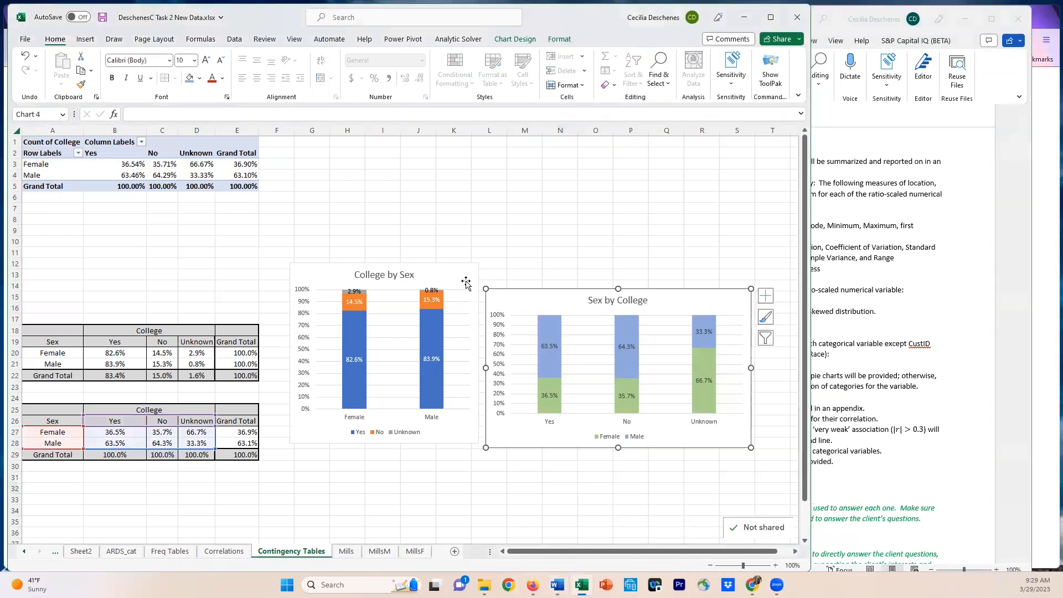
click(448, 275)
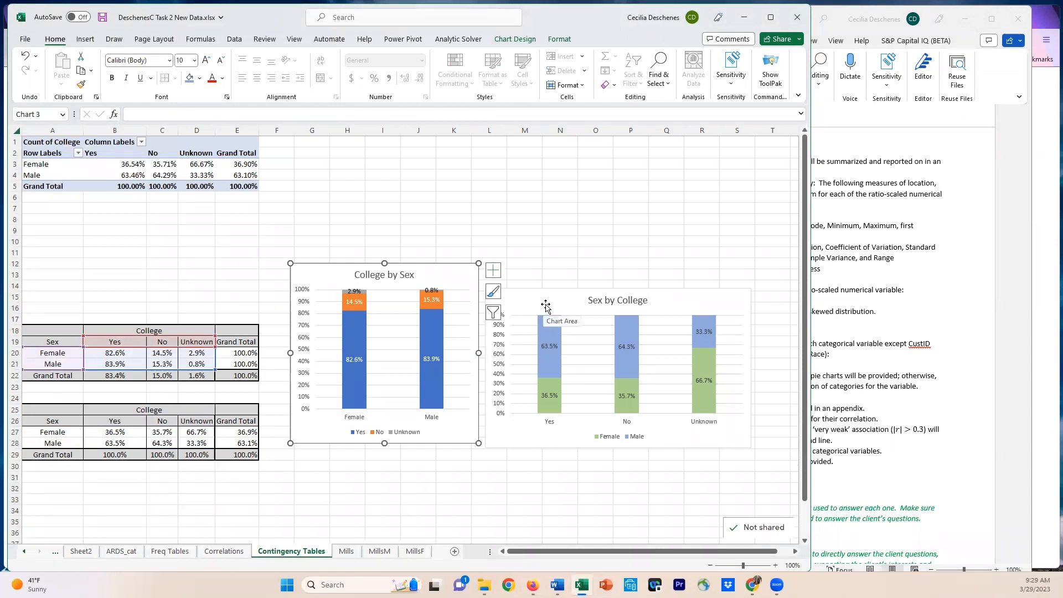
click(854, 434)
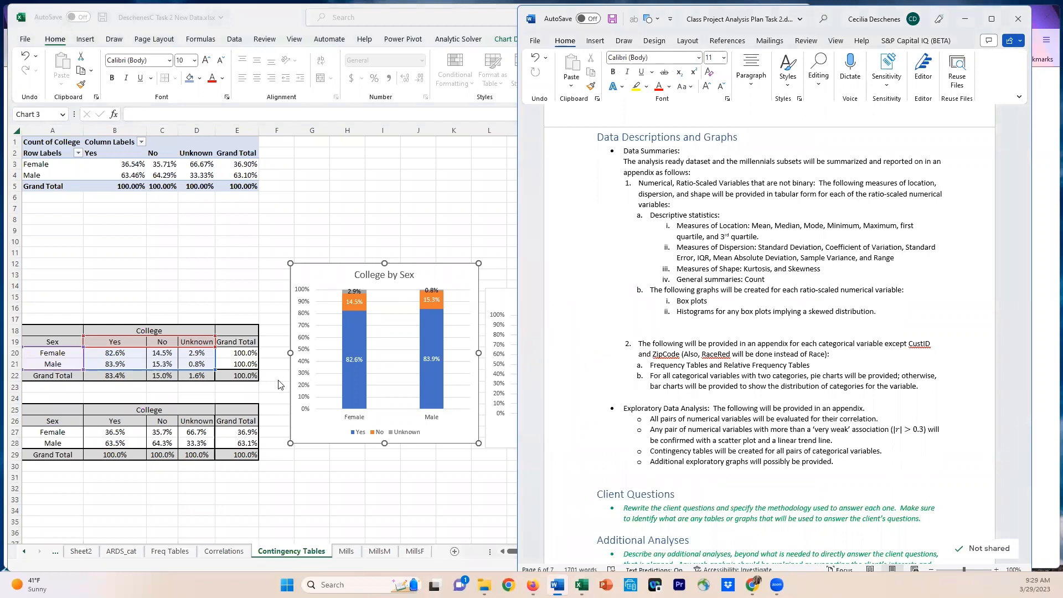
click(237, 479)
click(128, 498)
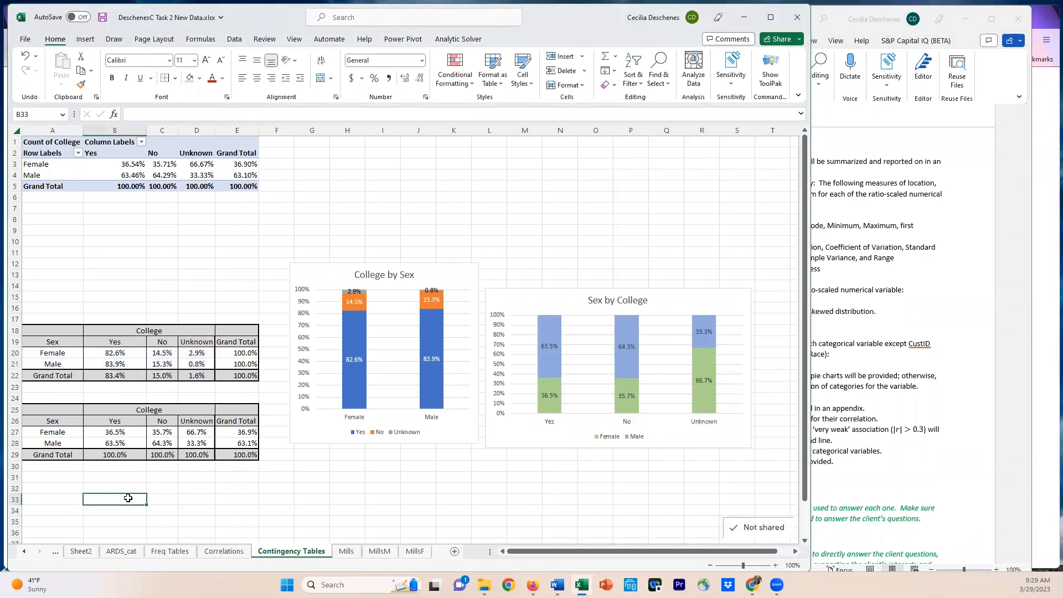
Show the PivotTable's Count of College values as % of Grand Total
click(135, 165)
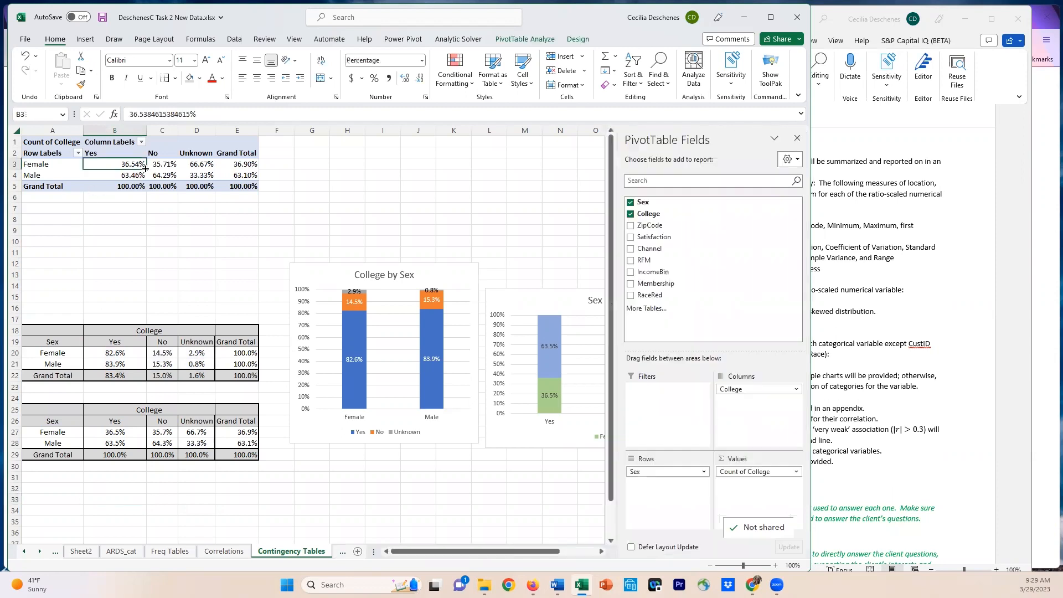
click(767, 473)
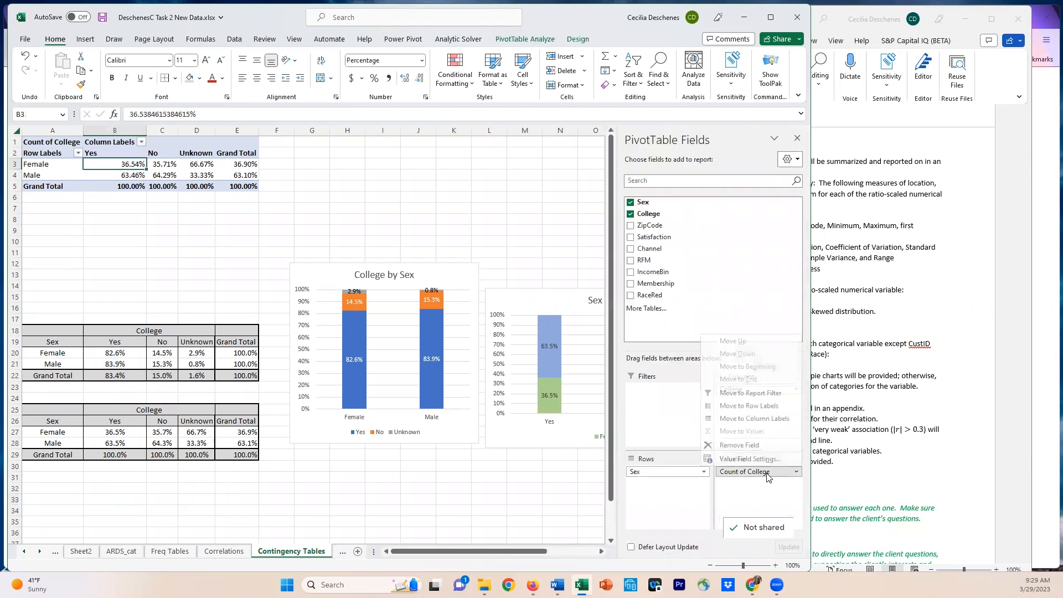
click(759, 464)
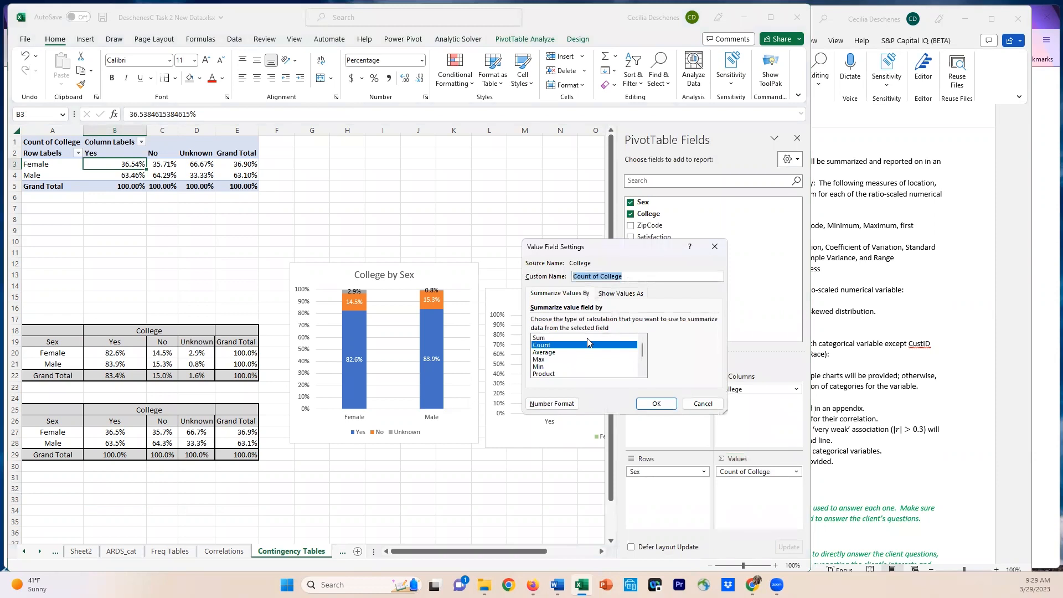
click(609, 300)
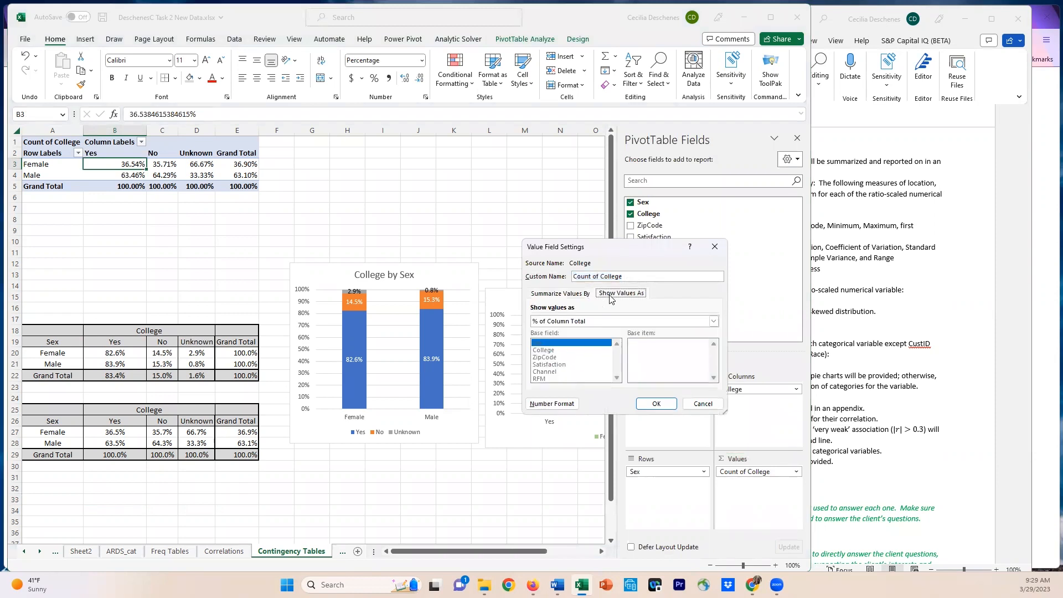
click(580, 325)
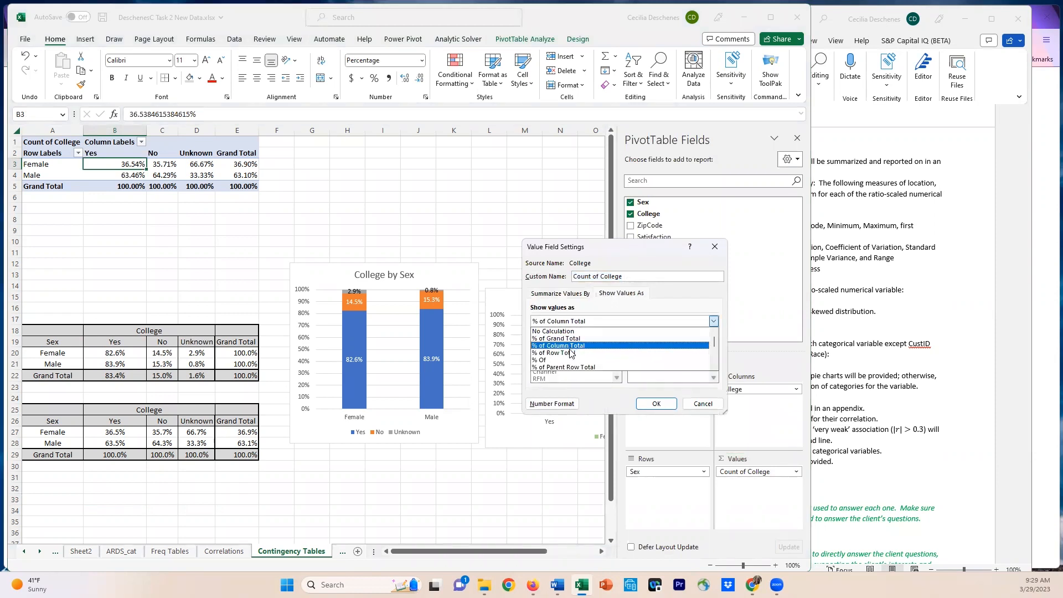
click(569, 343)
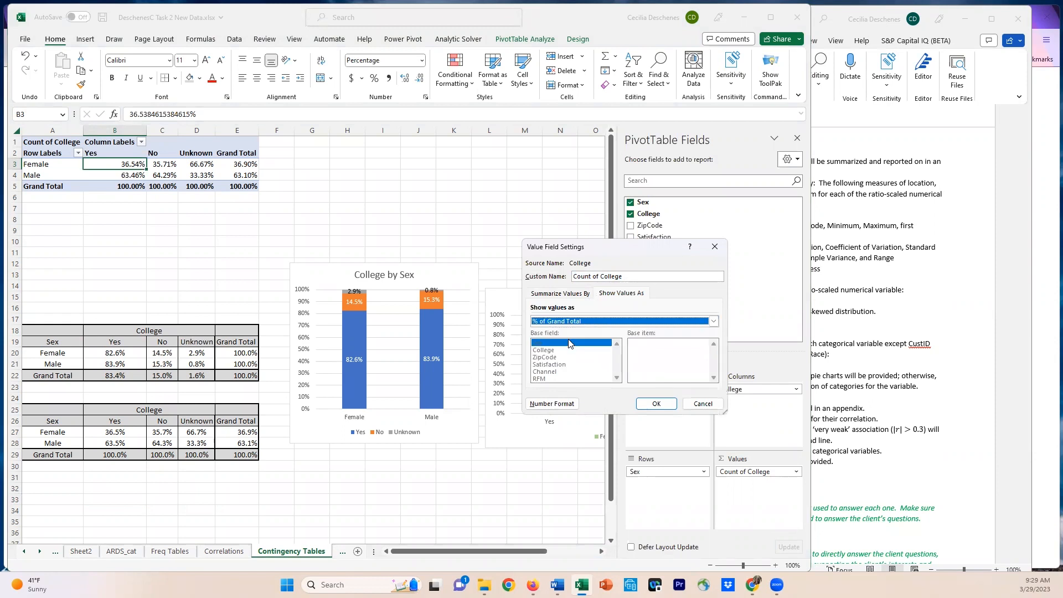
click(653, 404)
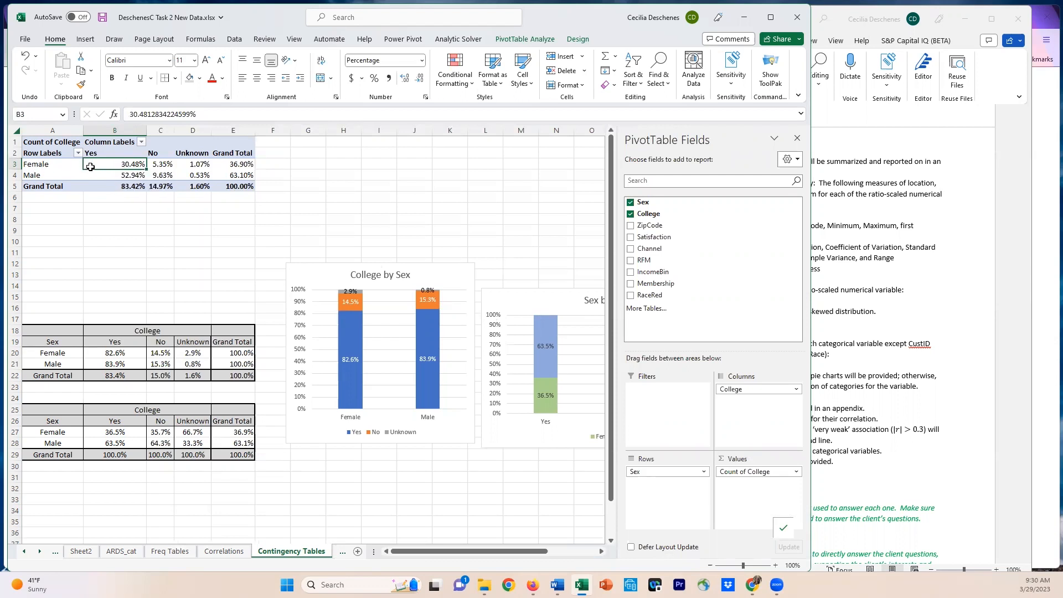
Examine the PivotTable's grand-total percentages for each combination of Sex and College, including the row and column totals
mouse_move(111, 164)
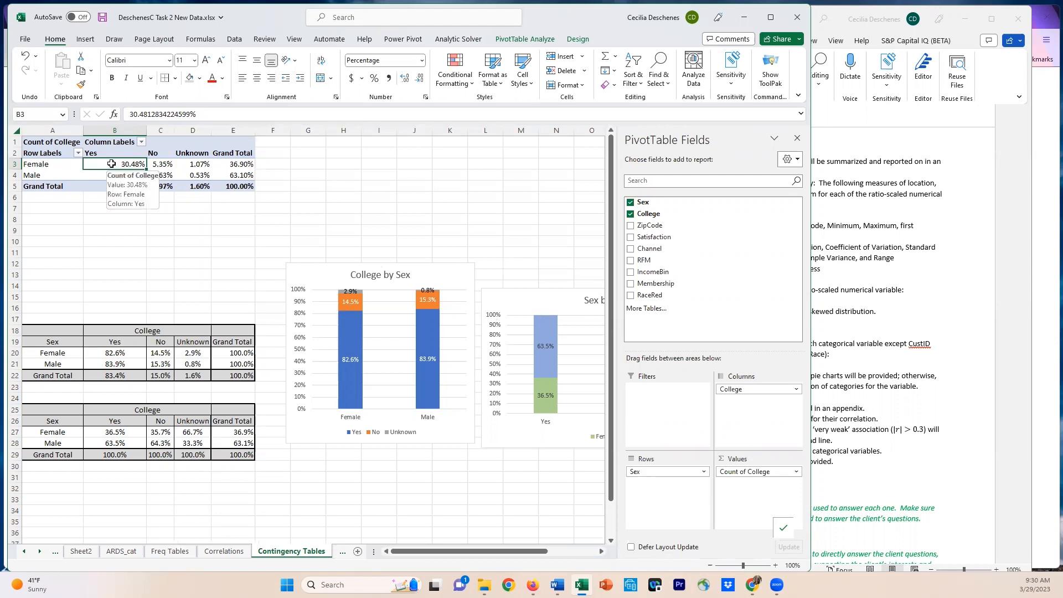
click(49, 166)
click(114, 155)
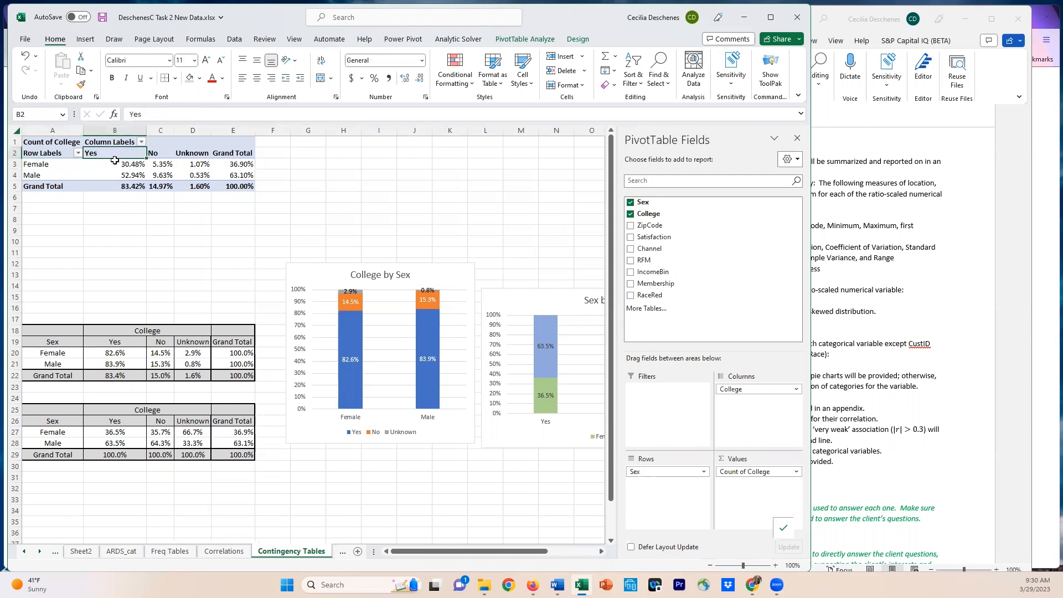
click(117, 164)
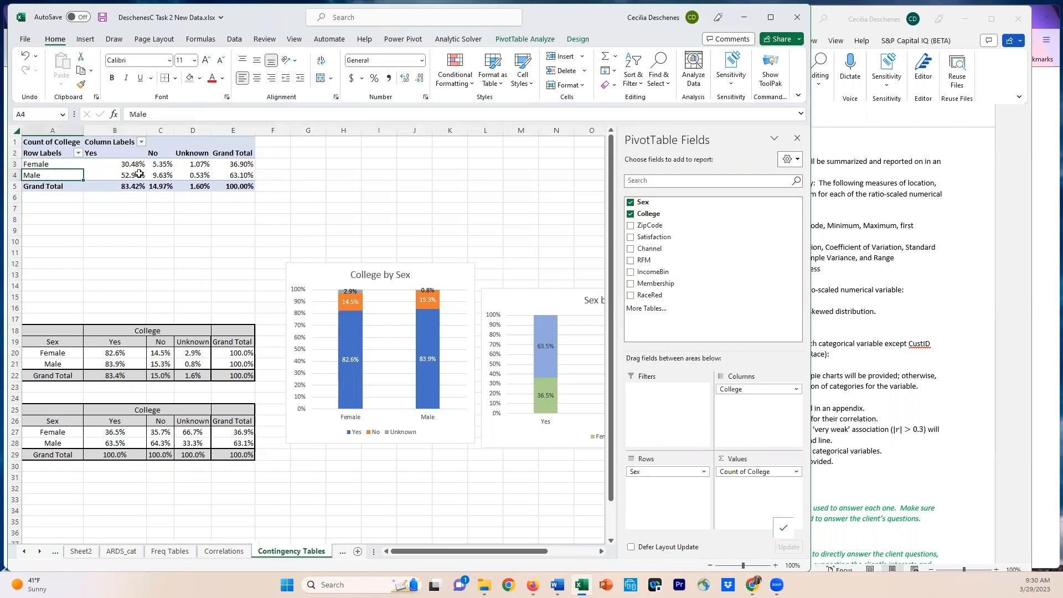
click(162, 175)
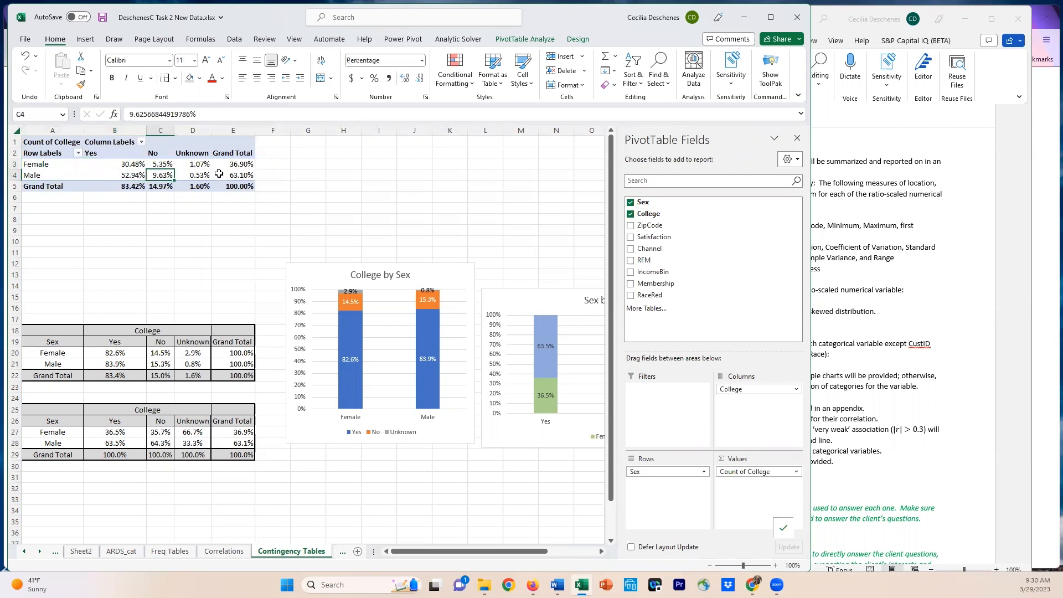
click(127, 163)
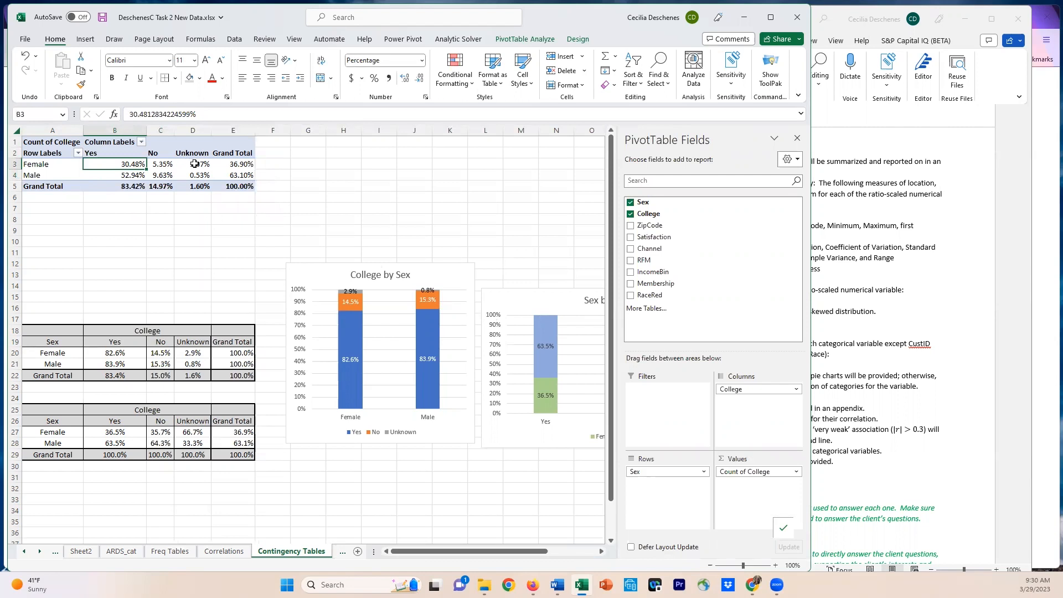
mouse_move(194, 164)
click(162, 175)
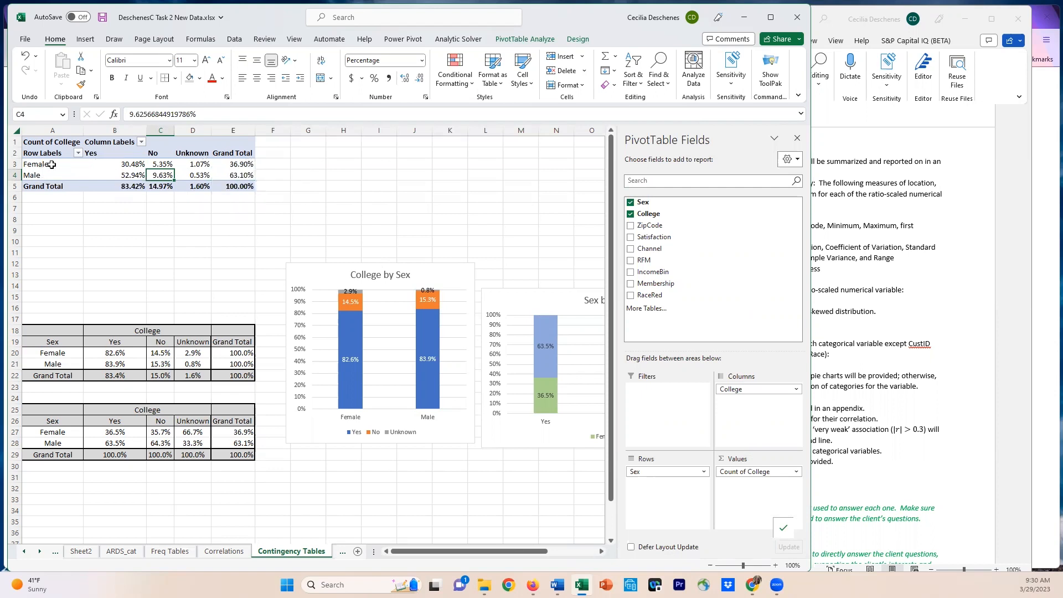
mouse_move(253, 166)
Copy the whole PivotTable, A1:E5, including its headers and grand totals
drag(38, 145, 235, 184)
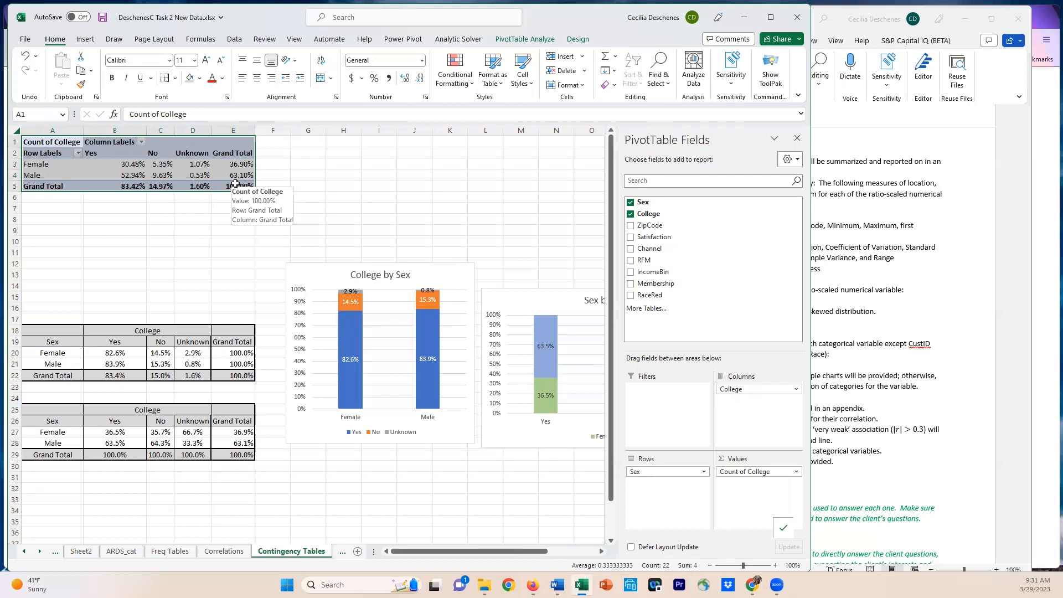
key(ctrl+c)
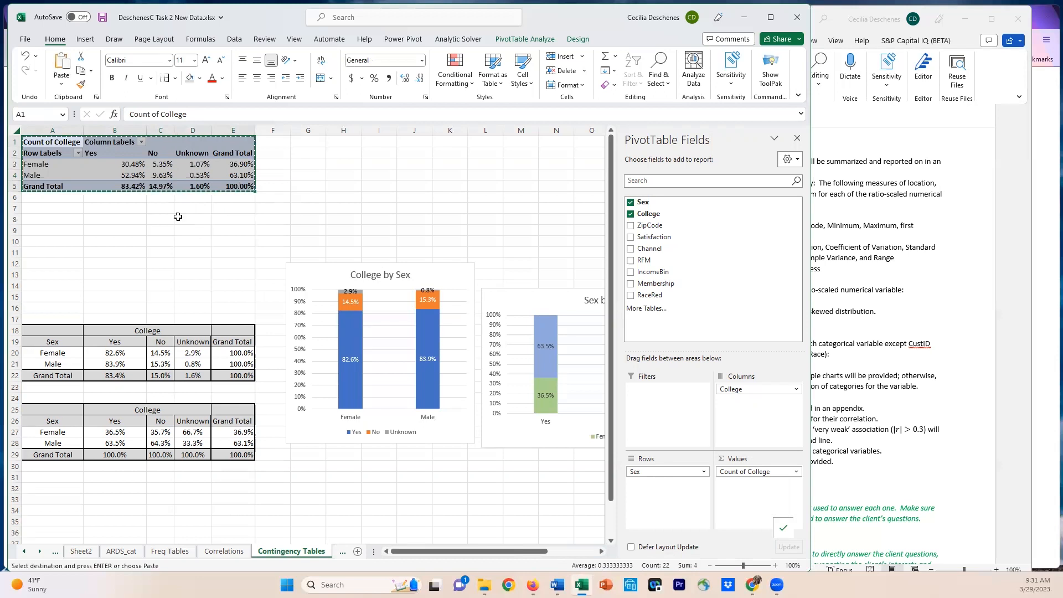
click(60, 272)
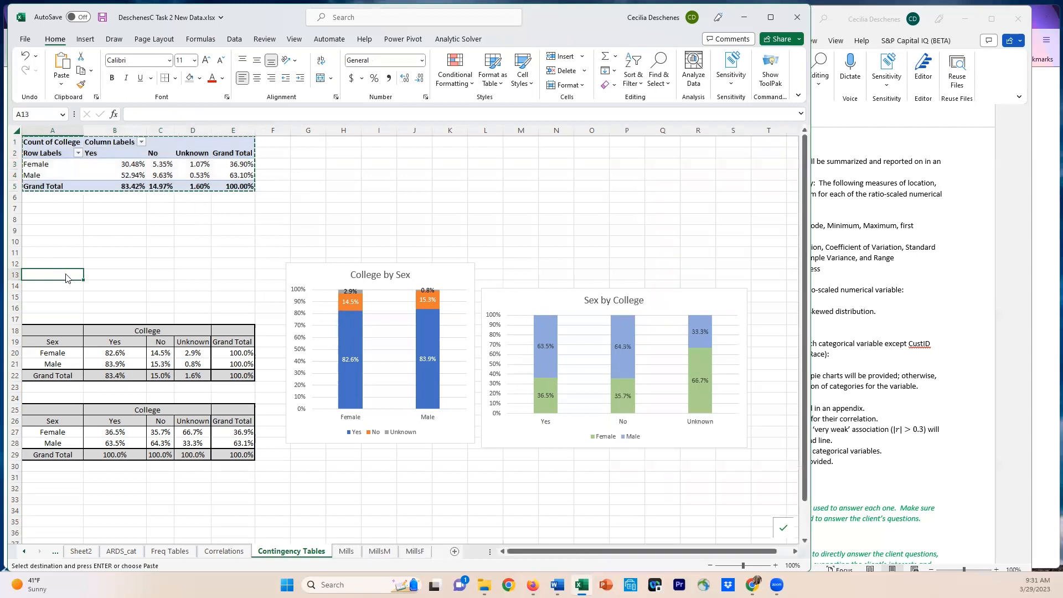
right_click(60, 272)
click(106, 316)
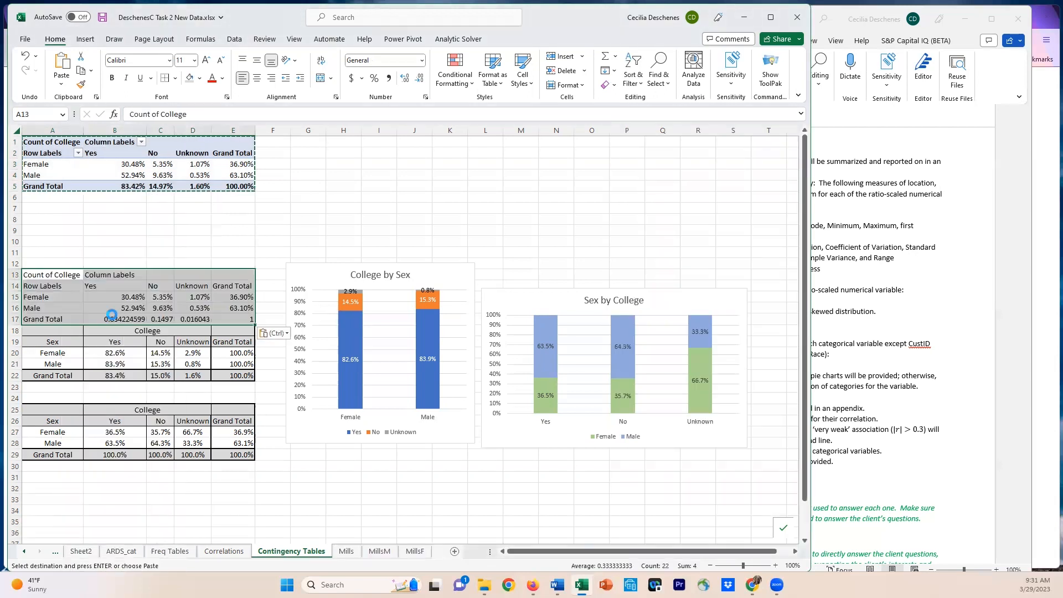
key(ctrl+z)
Paste the copied PivotTable as static values with number formatting starting at cell A12, above the row-percentage table
click(60, 264)
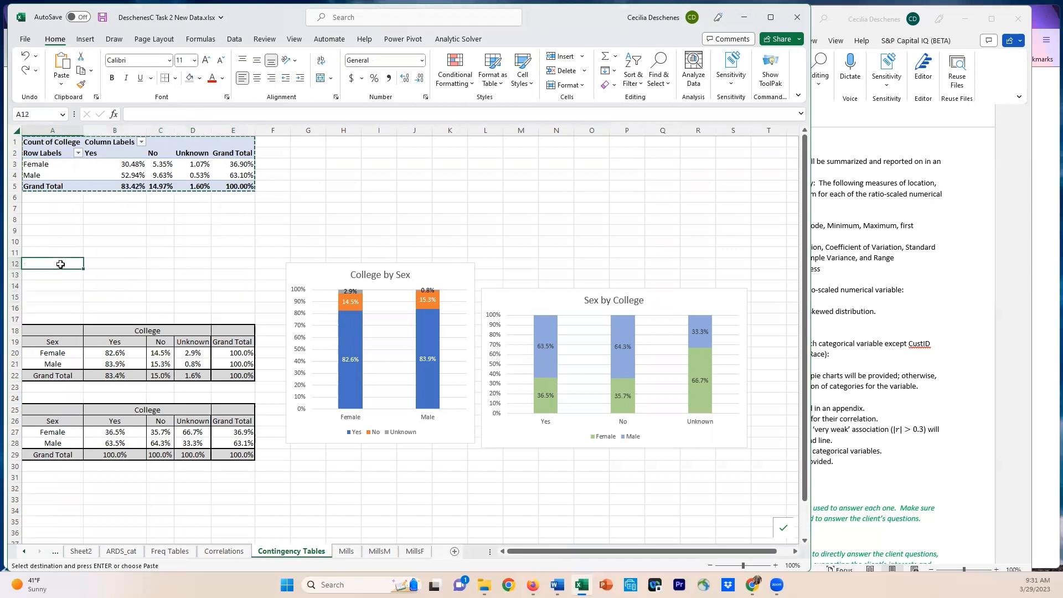
right_click(60, 264)
click(108, 311)
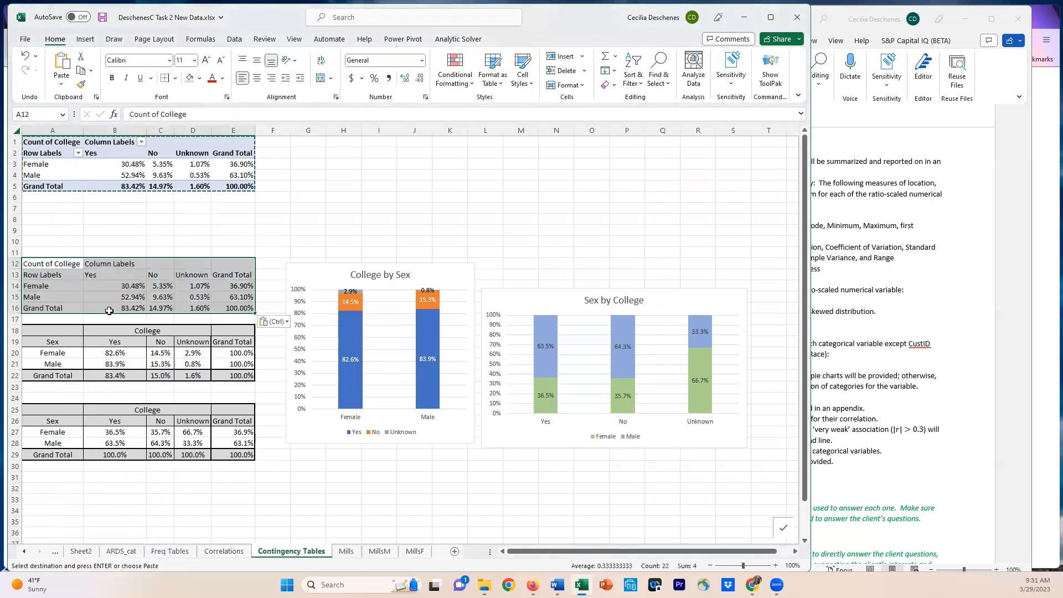
click(86, 486)
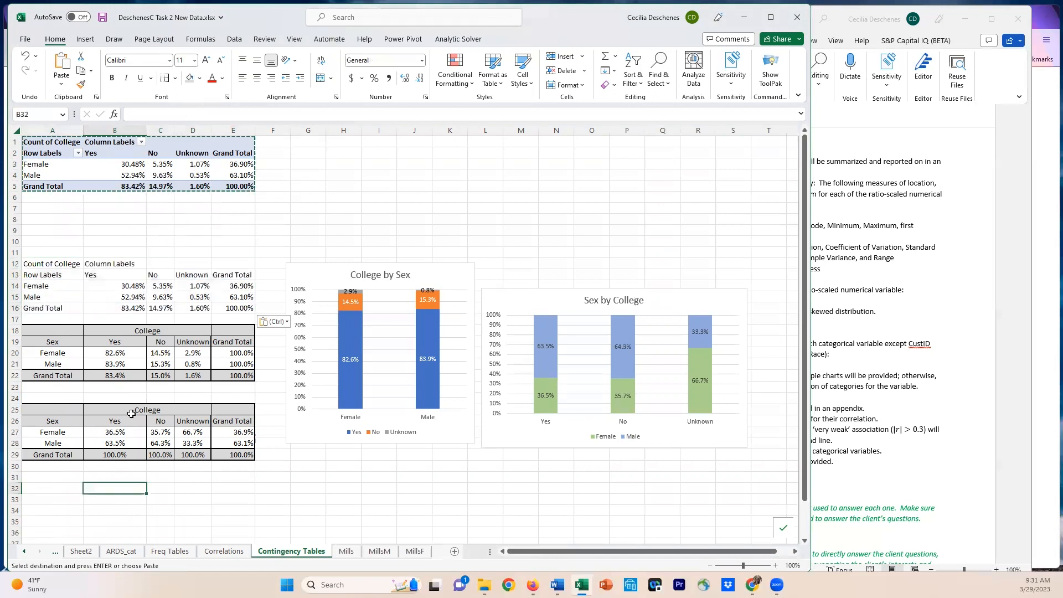
Copy the formatting of the row-percentage table in A18:E22 onto the pasted table in A12:E16
mouse_move(61, 328)
mouse_down()
mouse_move(191, 341)
mouse_move(239, 374)
mouse_up()
right_click(241, 375)
click(385, 405)
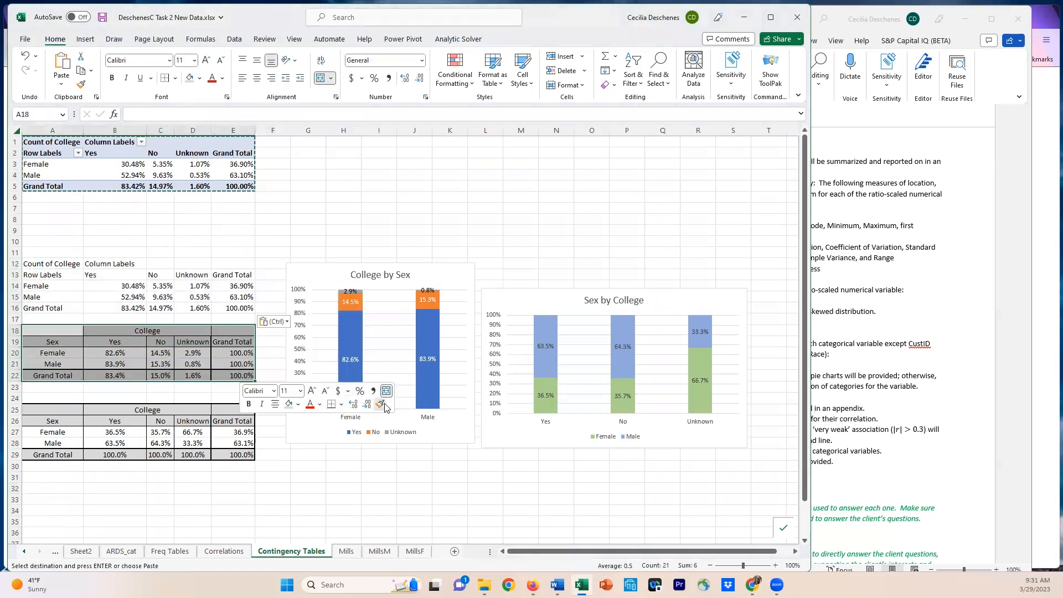
drag(55, 266, 237, 309)
click(50, 398)
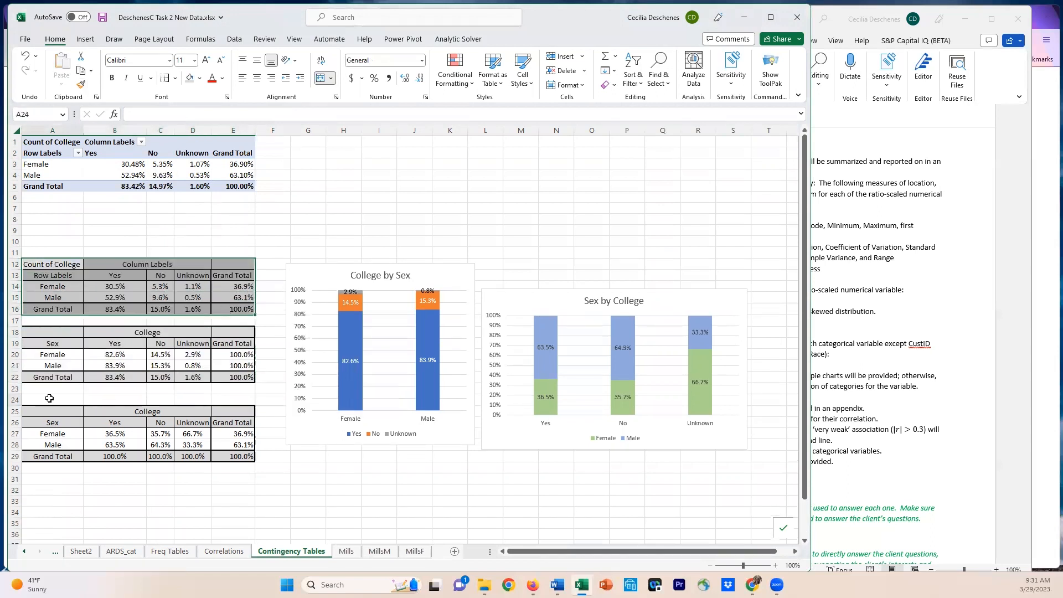
Replace the pasted table's headings with the College and Sex header cells copied from A18:D19
drag(60, 333, 190, 342)
key(ctrl+c)
drag(35, 264, 176, 270)
key(ctrl+v)
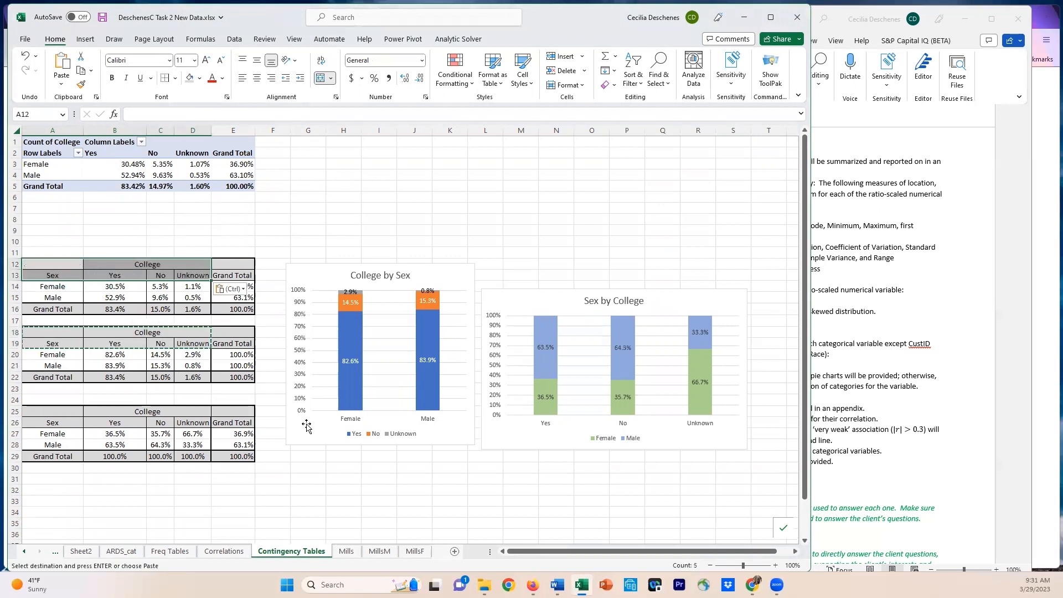
click(306, 426)
click(191, 500)
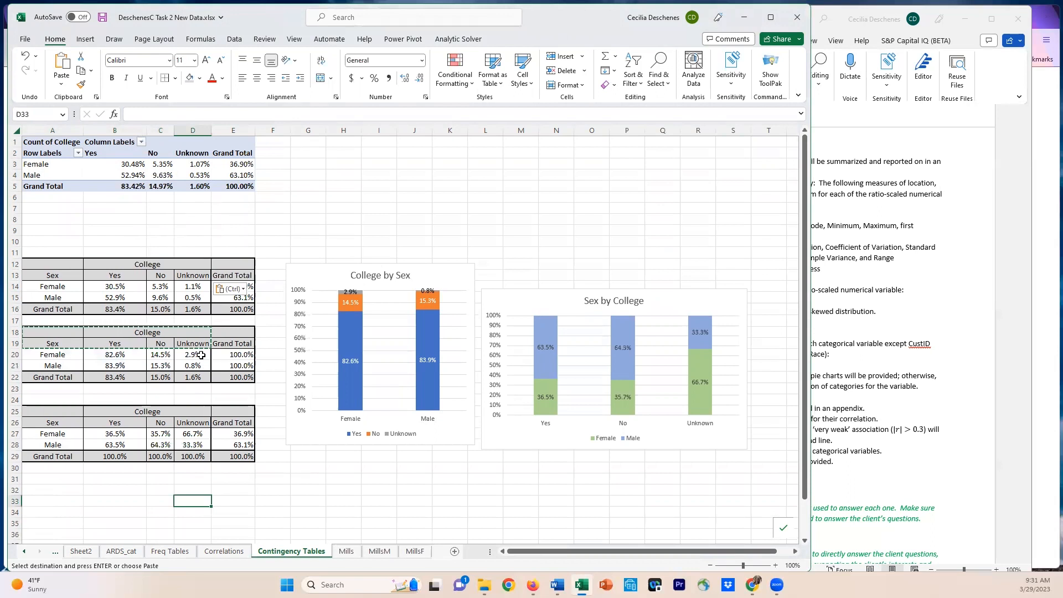
Check the sum of the six inner percentages in the new table and compare its Female–Yes cell with the row-percentage table's
click(286, 227)
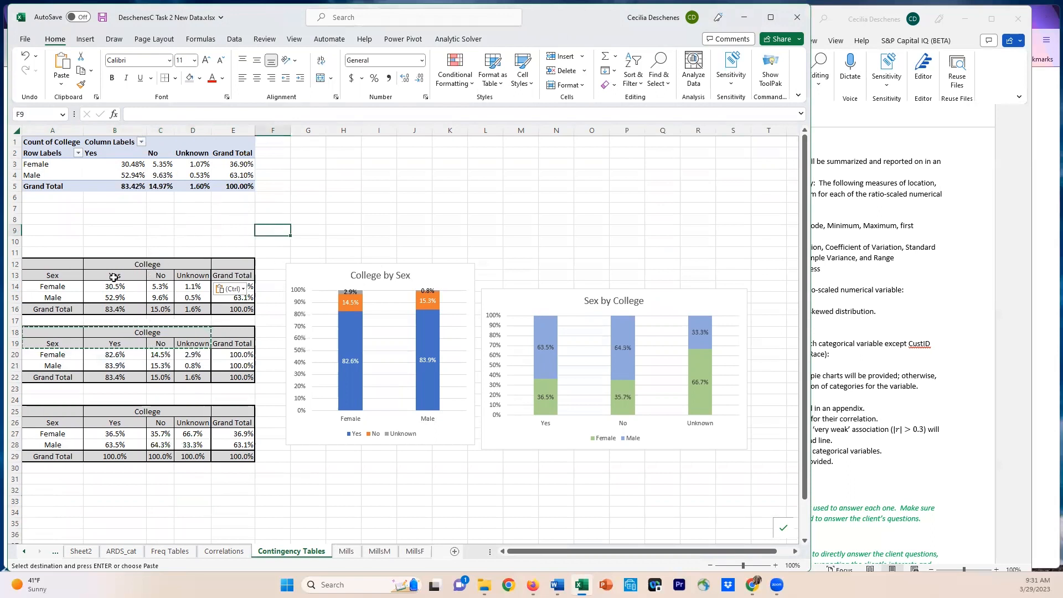
click(92, 287)
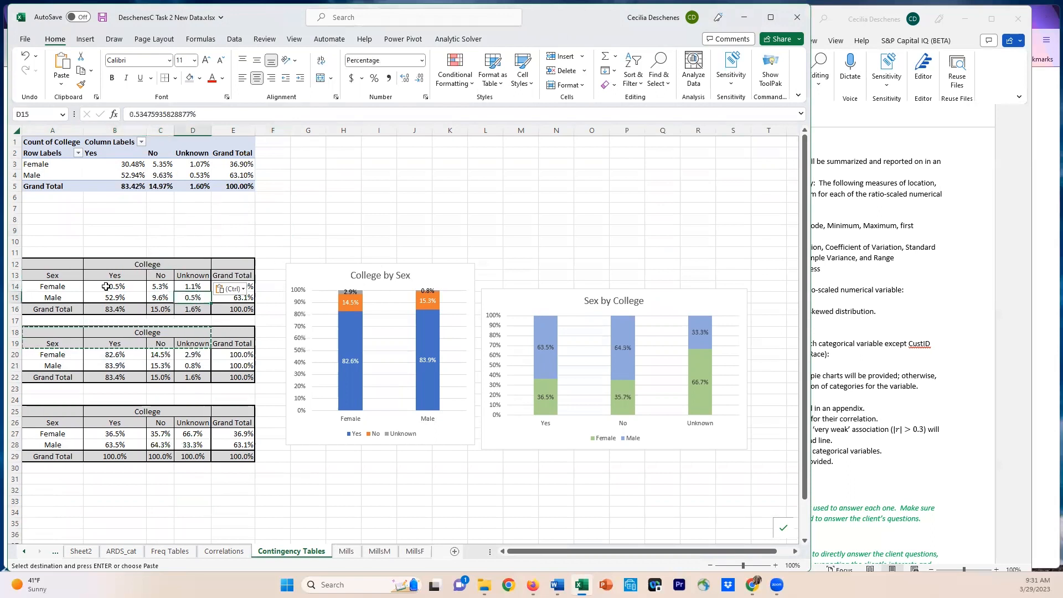
drag(105, 286, 187, 297)
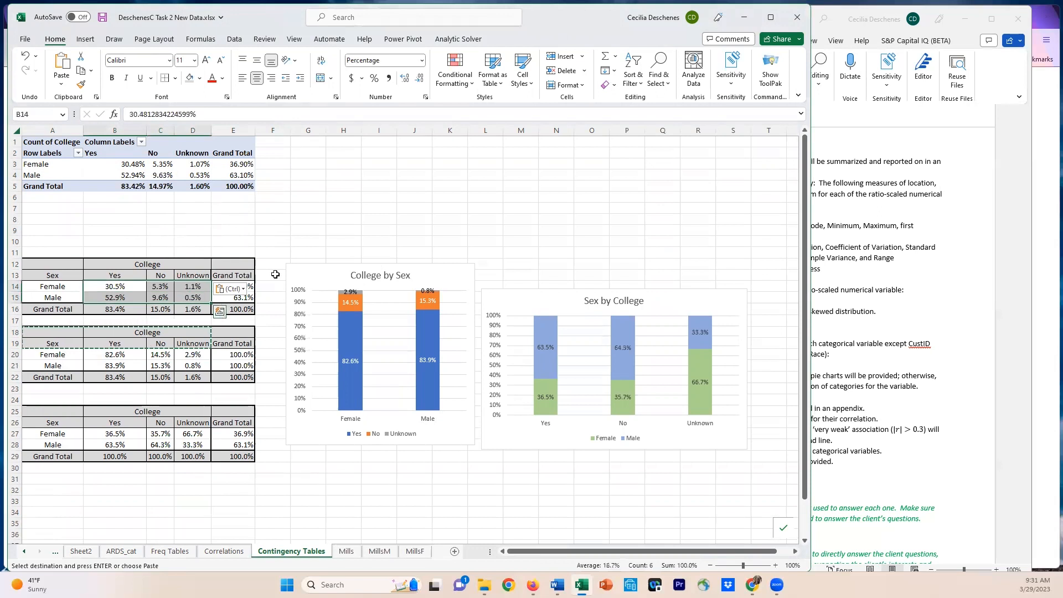
click(281, 263)
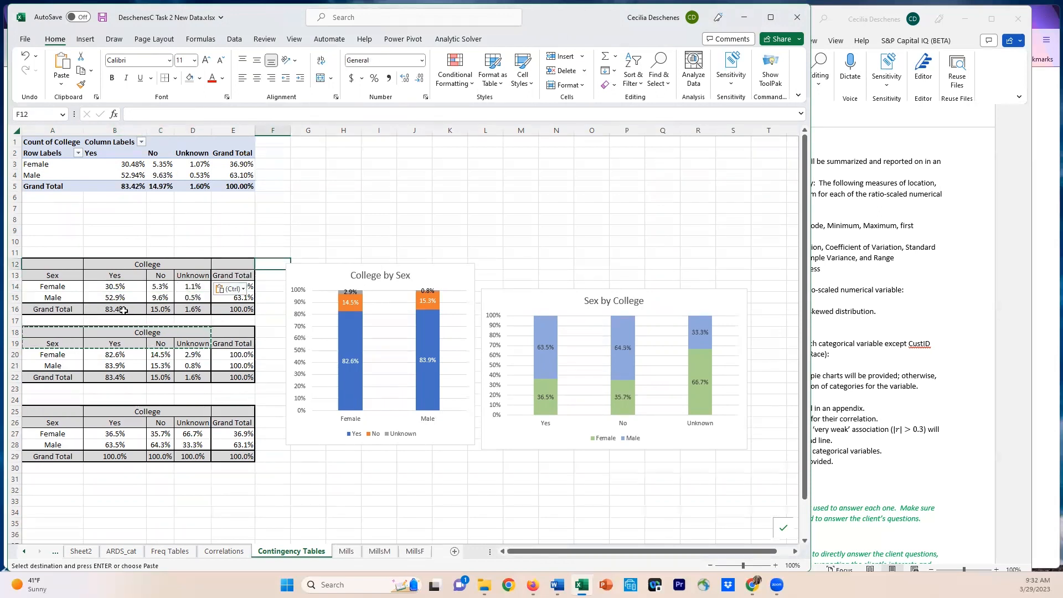
click(123, 311)
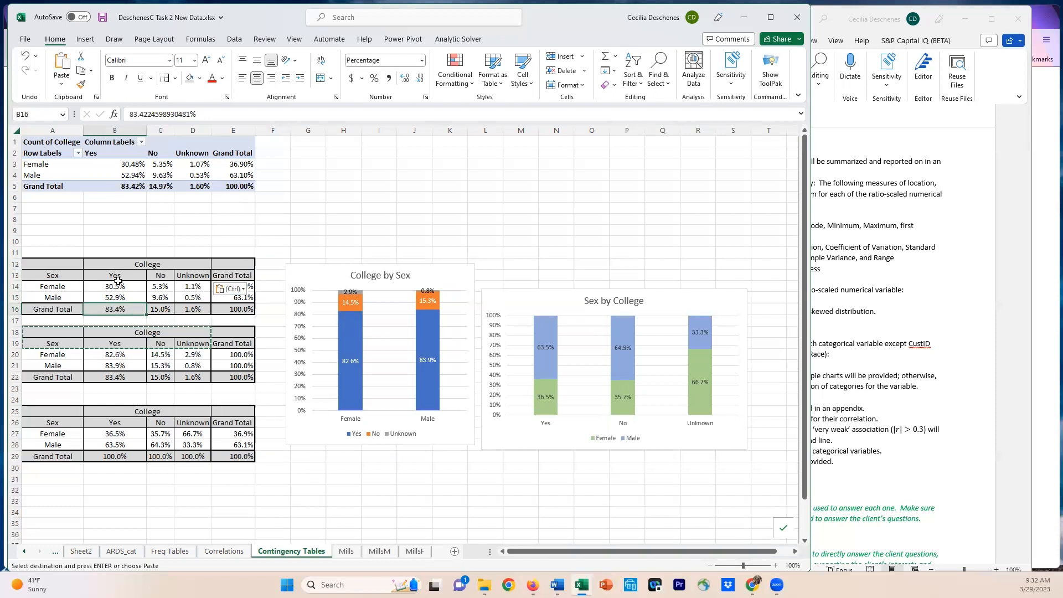
click(121, 289)
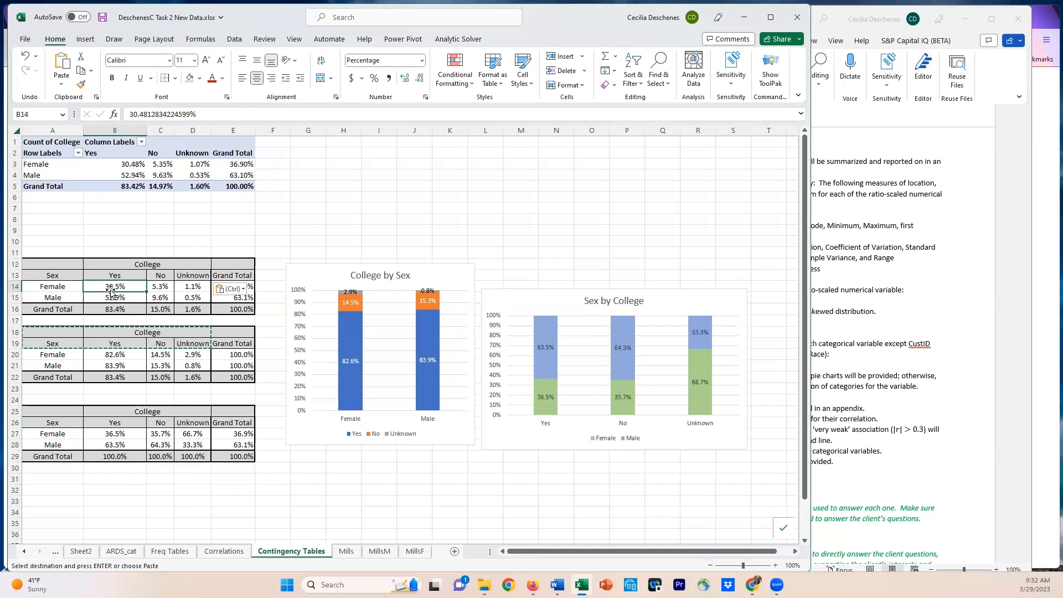
click(111, 355)
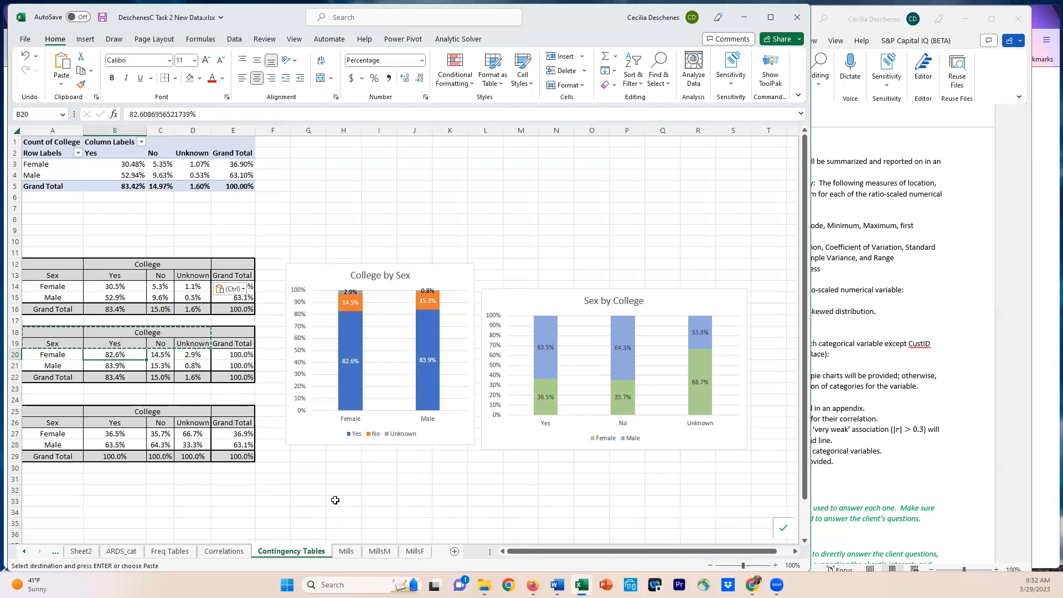
Add a new worksheet after the Contingency Tables sheet and name it EDA
click(455, 552)
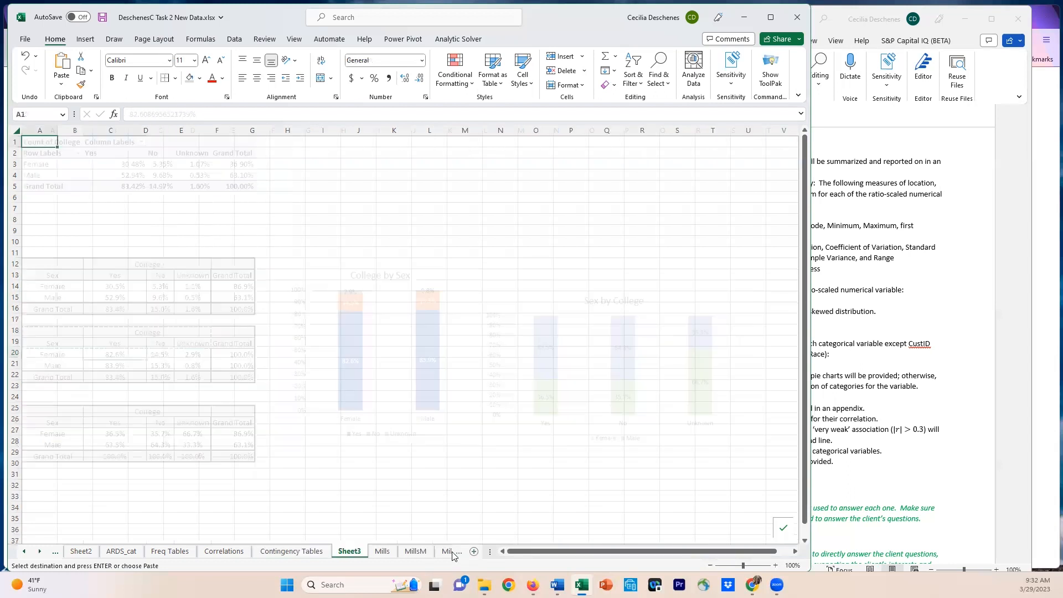
right_click(348, 553)
click(386, 428)
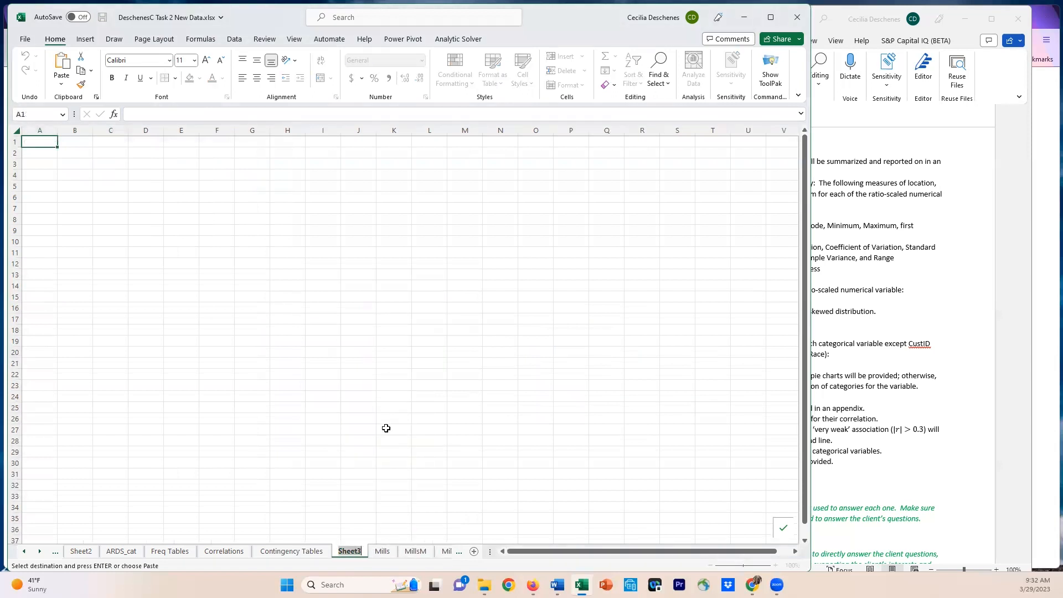
text(EDA)
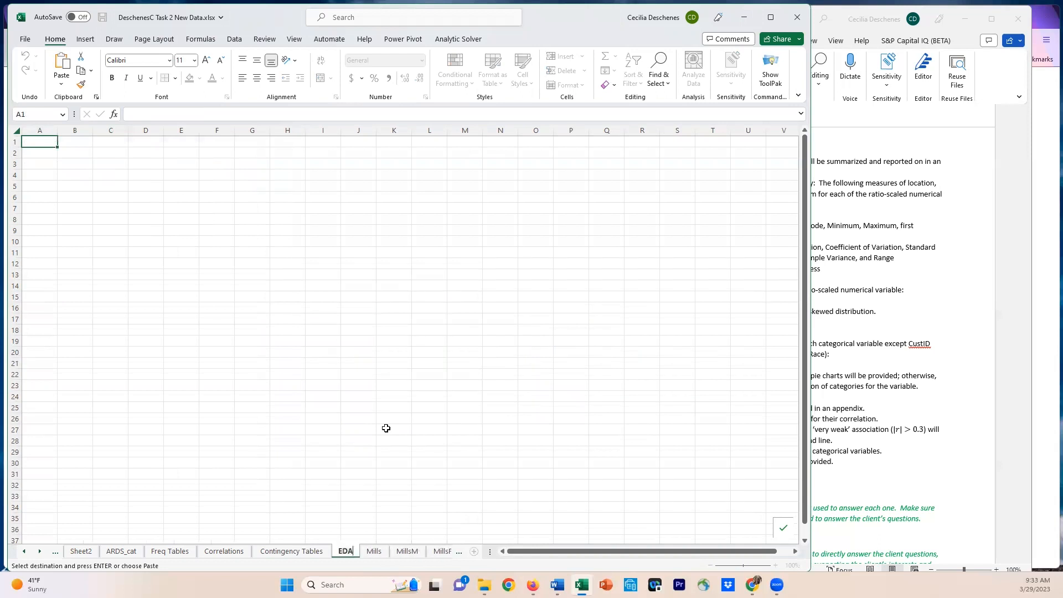
key(Return)
text(pg)
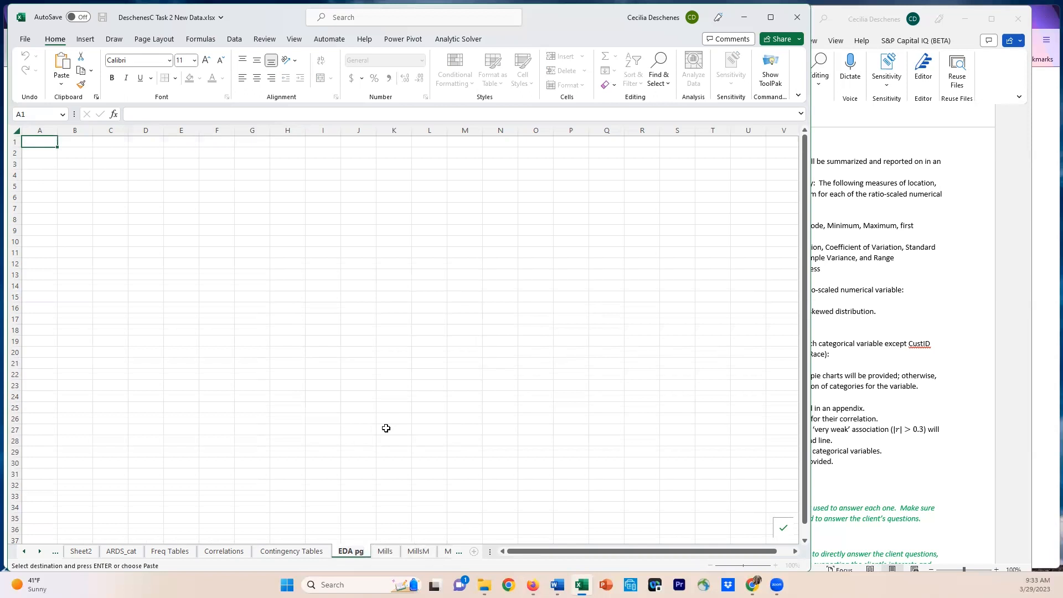
text(1)
key(BackSpace)
key(BackSpace)
key(BackSpace)
key(BackSpace)
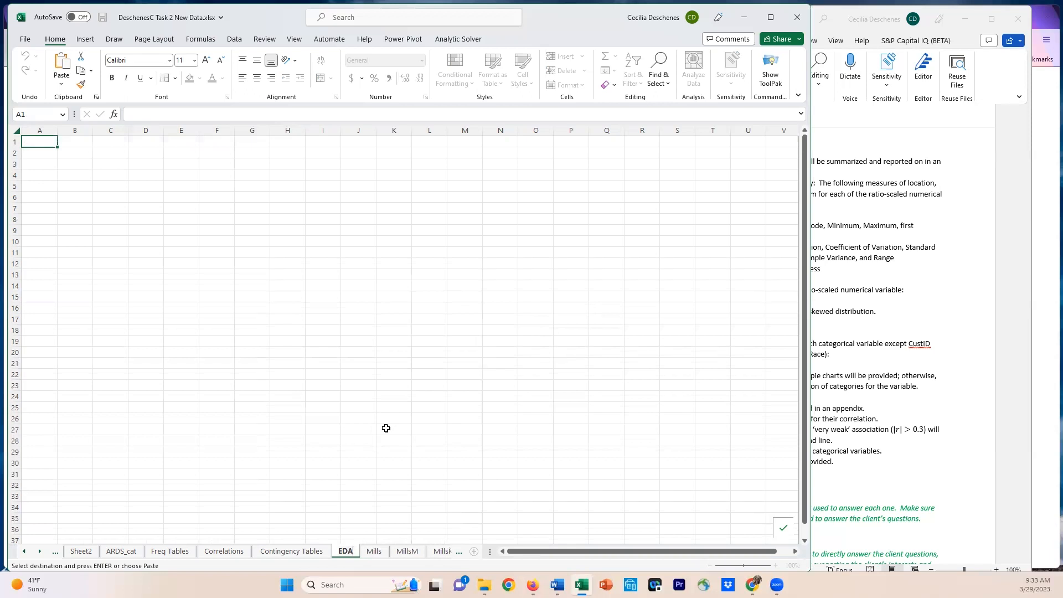
key(Return)
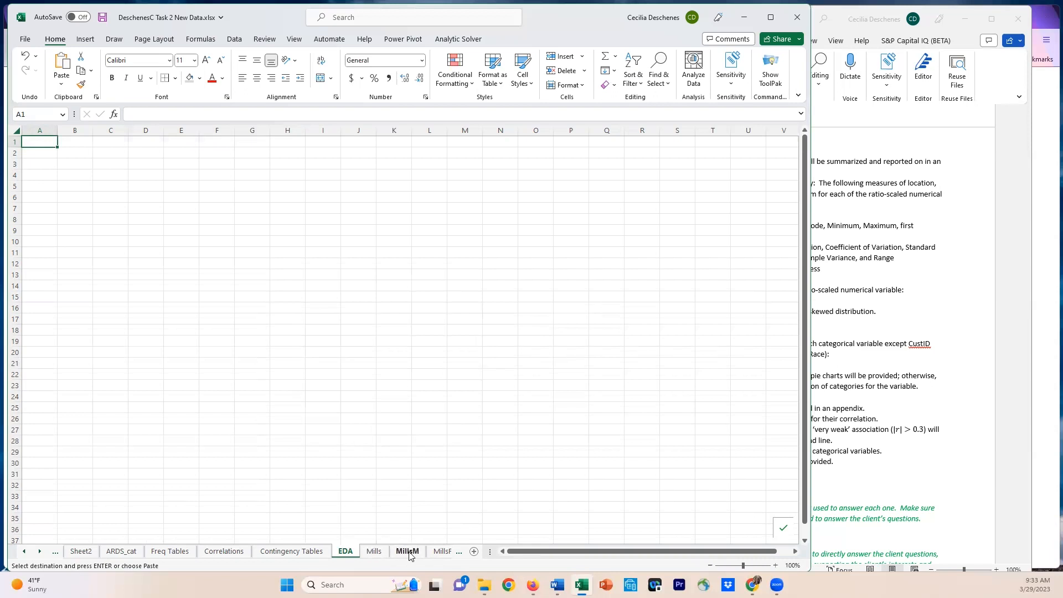
Review the MillsF, MillsM and Mills data sheets and switch to the Word analysis plan to check its data summaries requirements
click(441, 552)
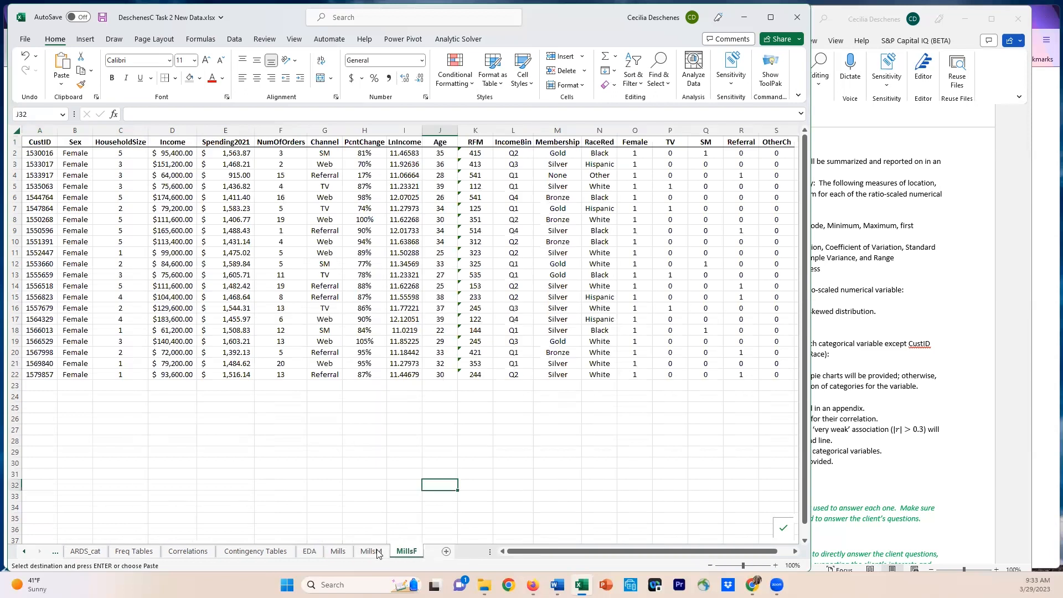
click(372, 551)
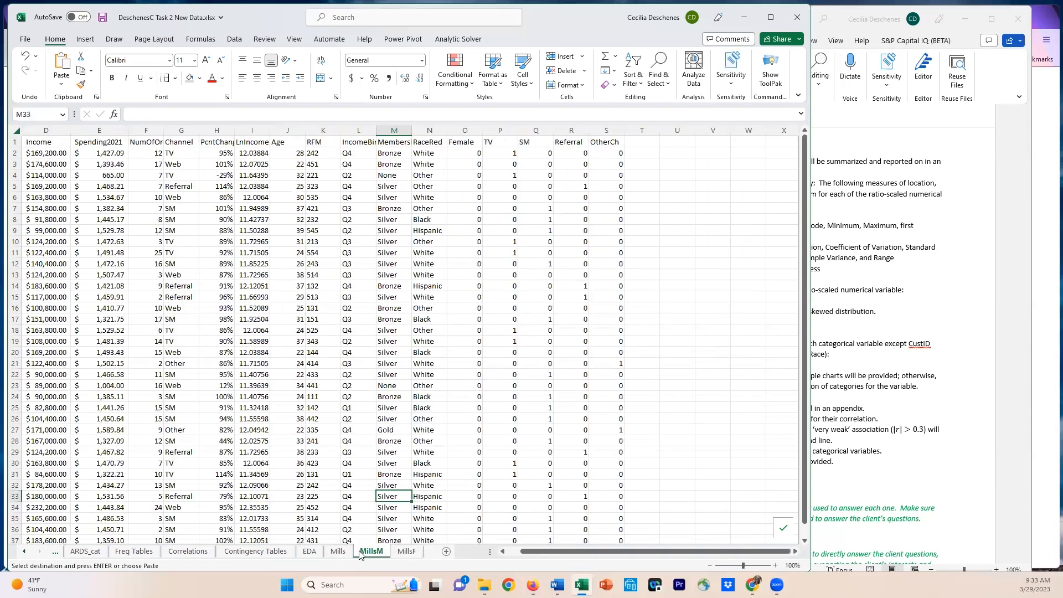
click(397, 552)
click(384, 552)
click(339, 551)
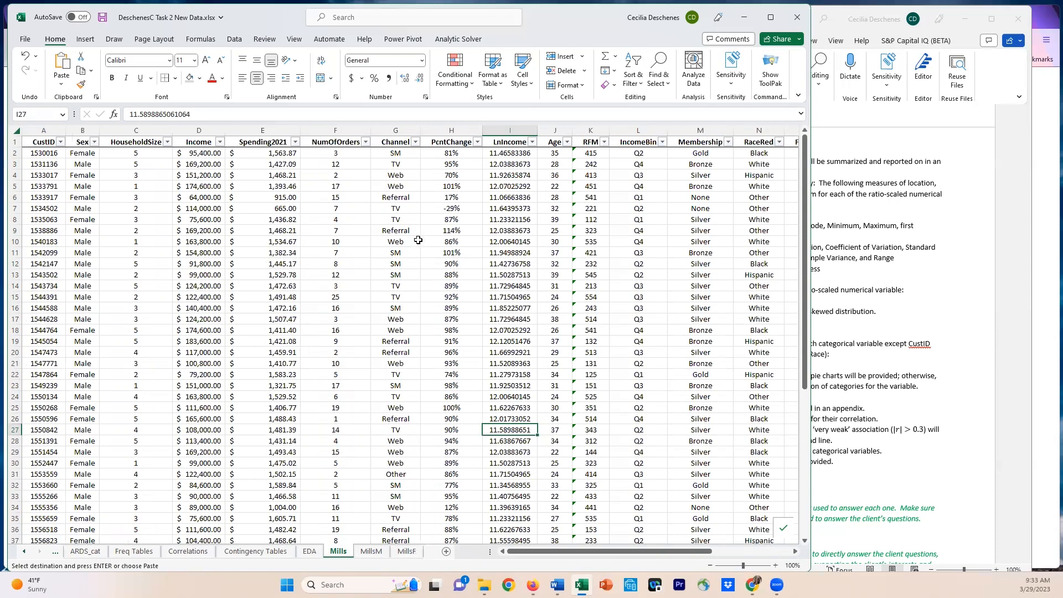
click(943, 330)
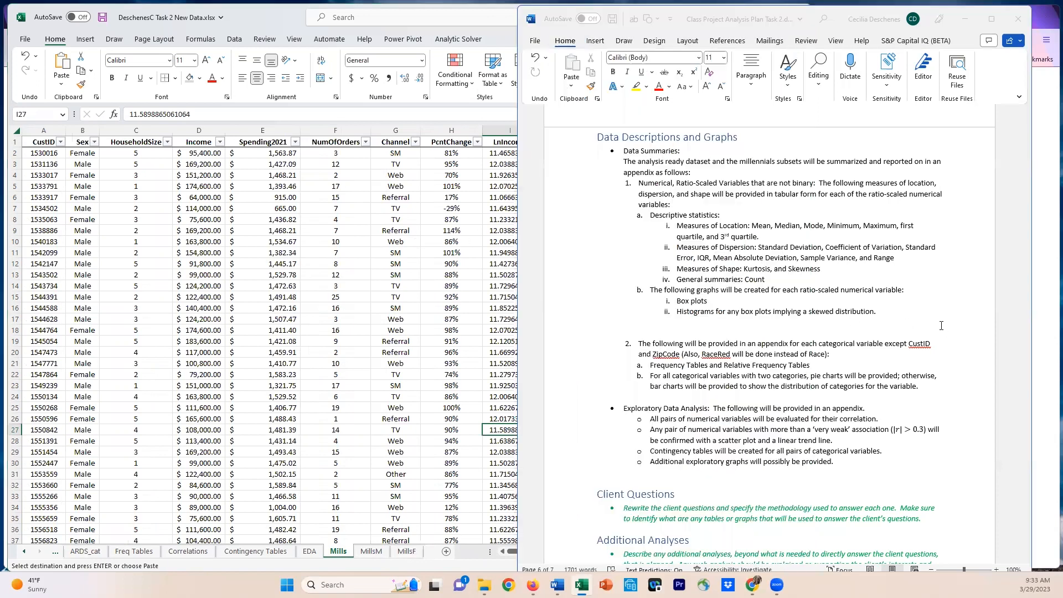